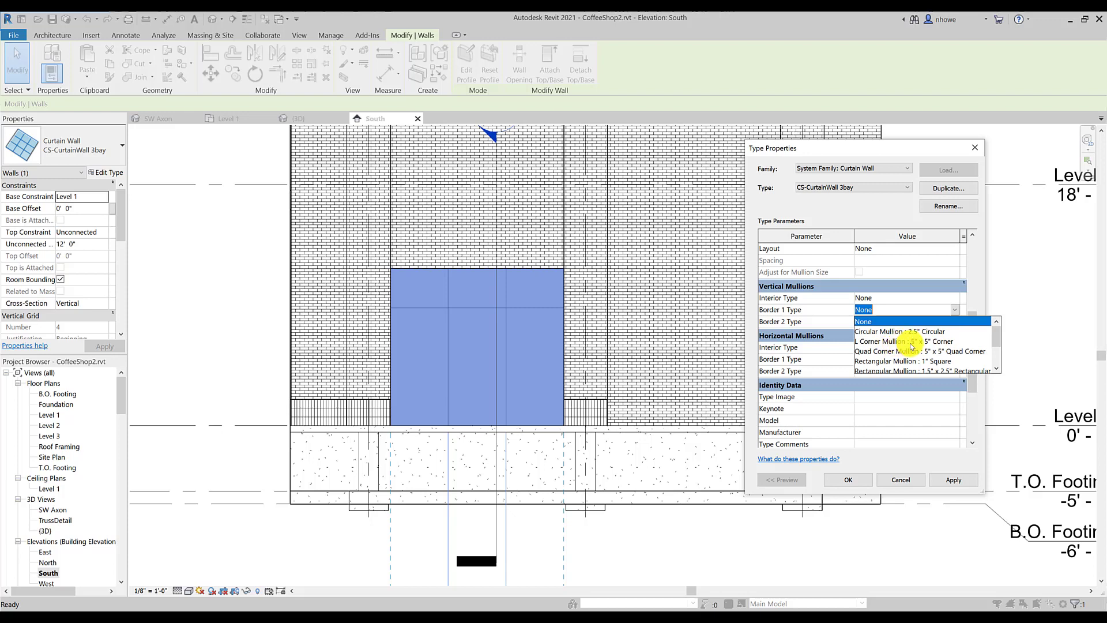
Examine the storefront glazing and mullions in site photos IMG_1098.JPG and IMG_1092.JPG from the SiteImages folder
scroll(913, 346, "down", 1)
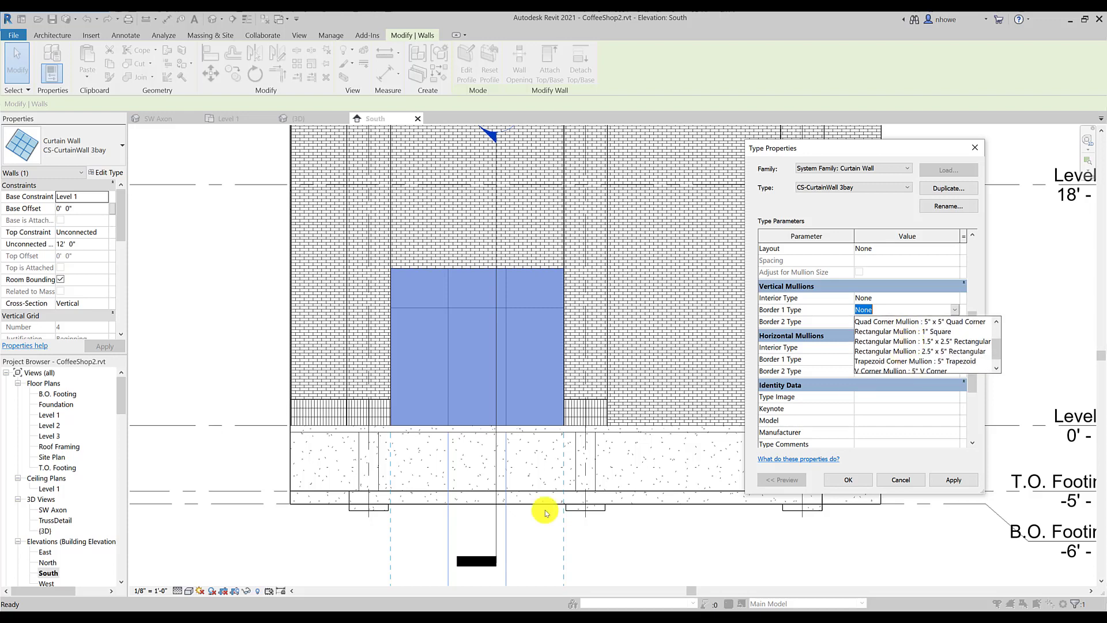
left_click(118, 616)
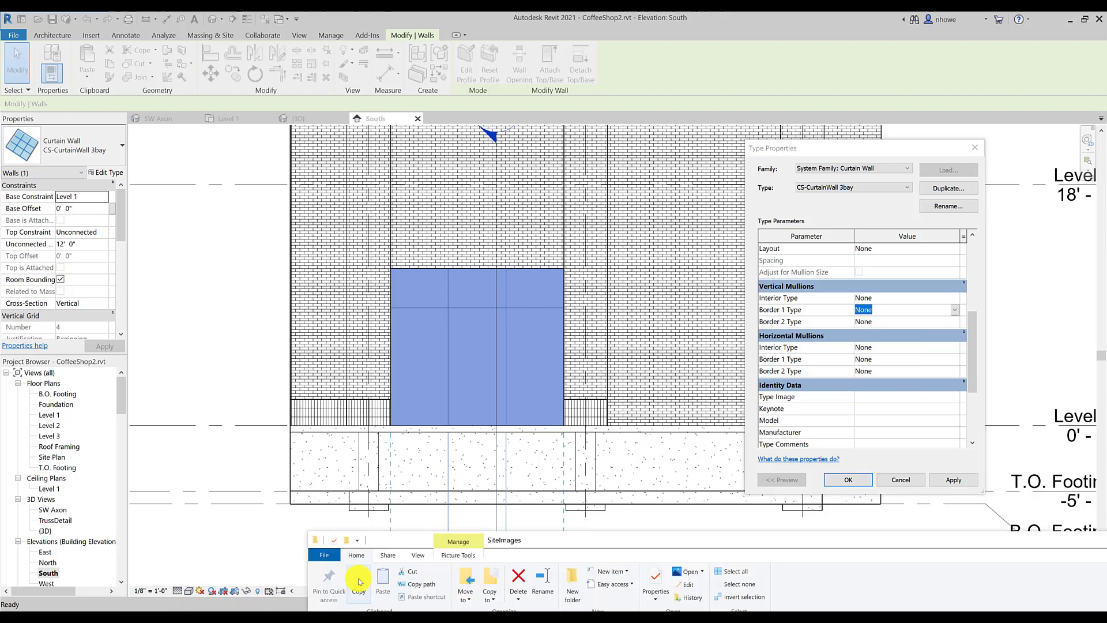
left_click_drag(550, 547, 413, 68)
left_click(404, 341)
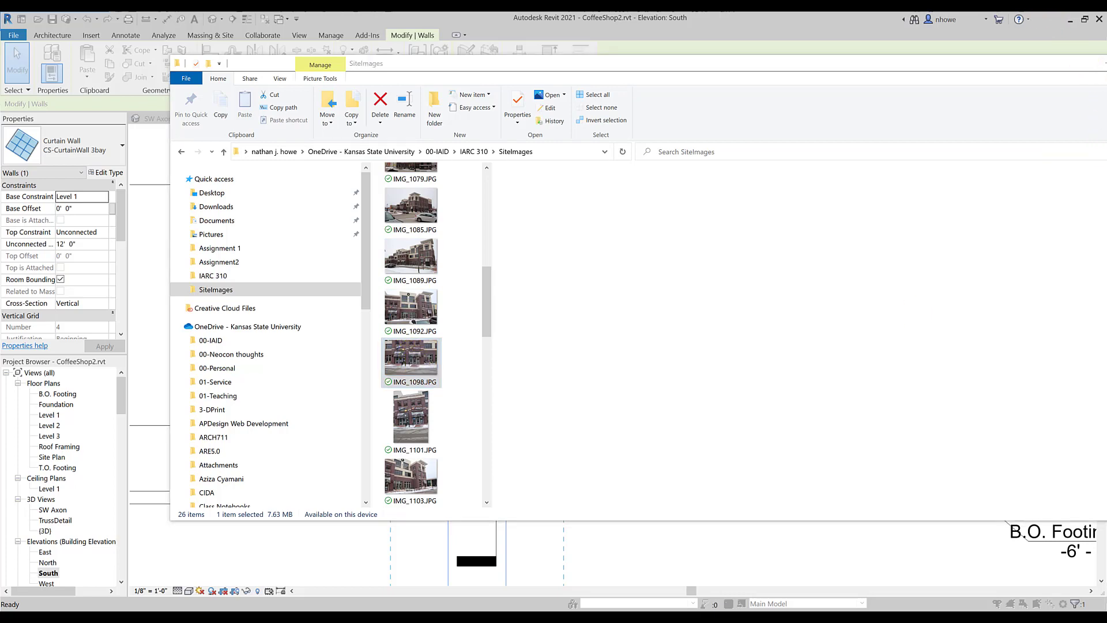
key("Return")
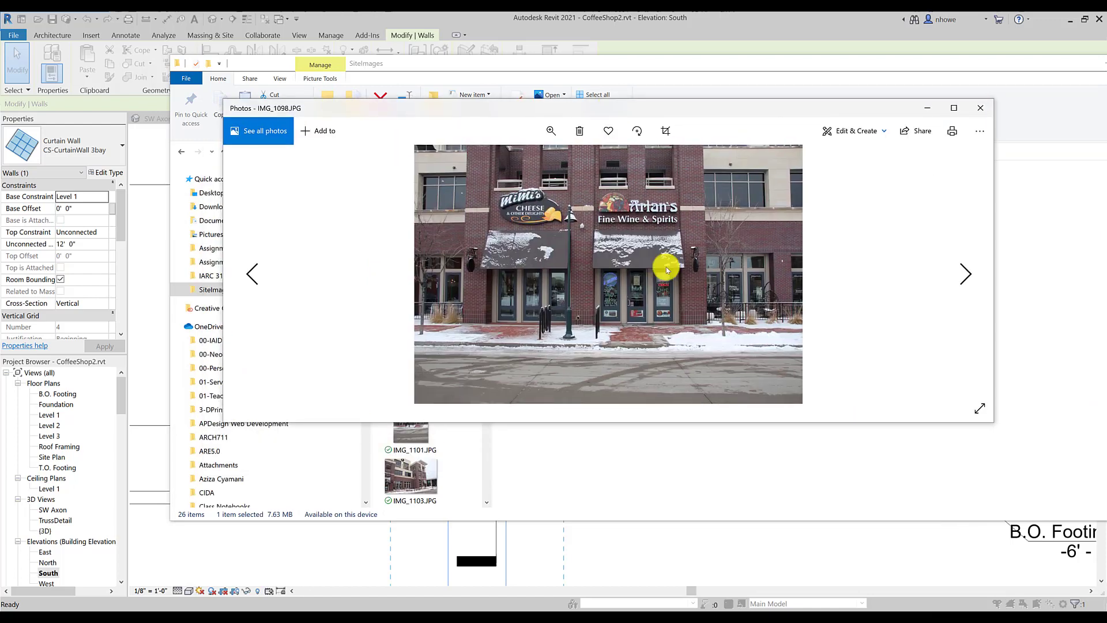
key("Left")
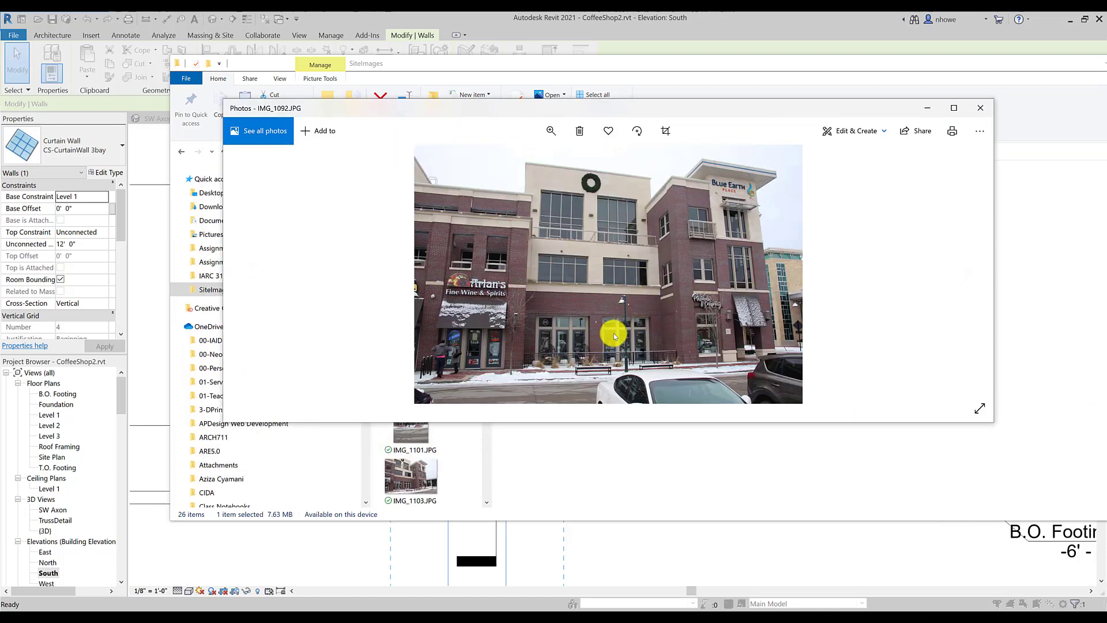
key("Right")
key("Left")
key("Right")
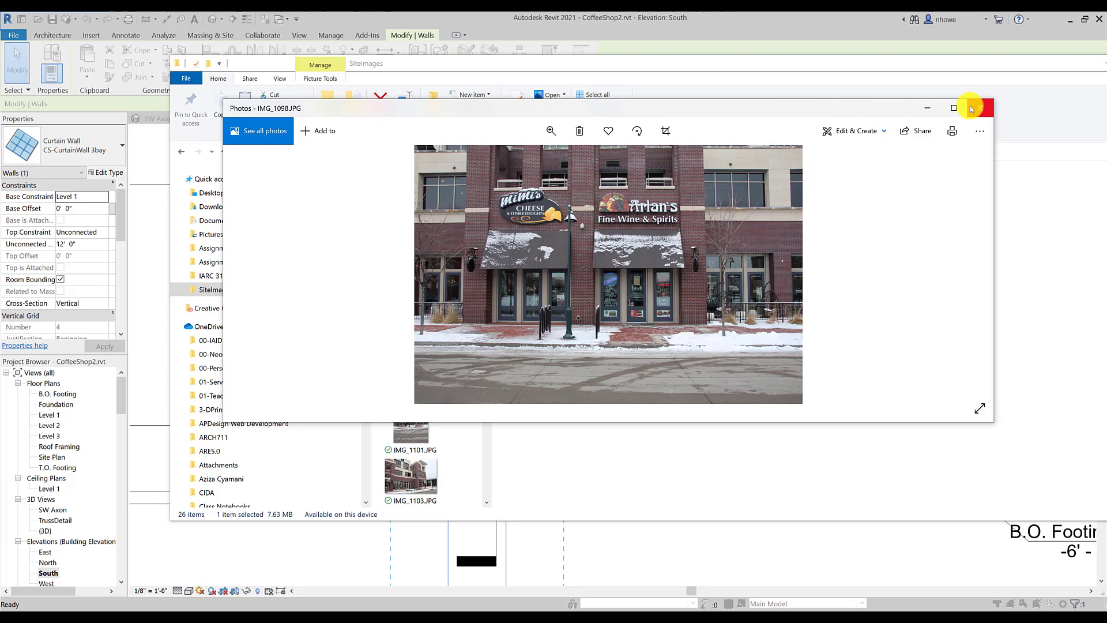
left_click(925, 109)
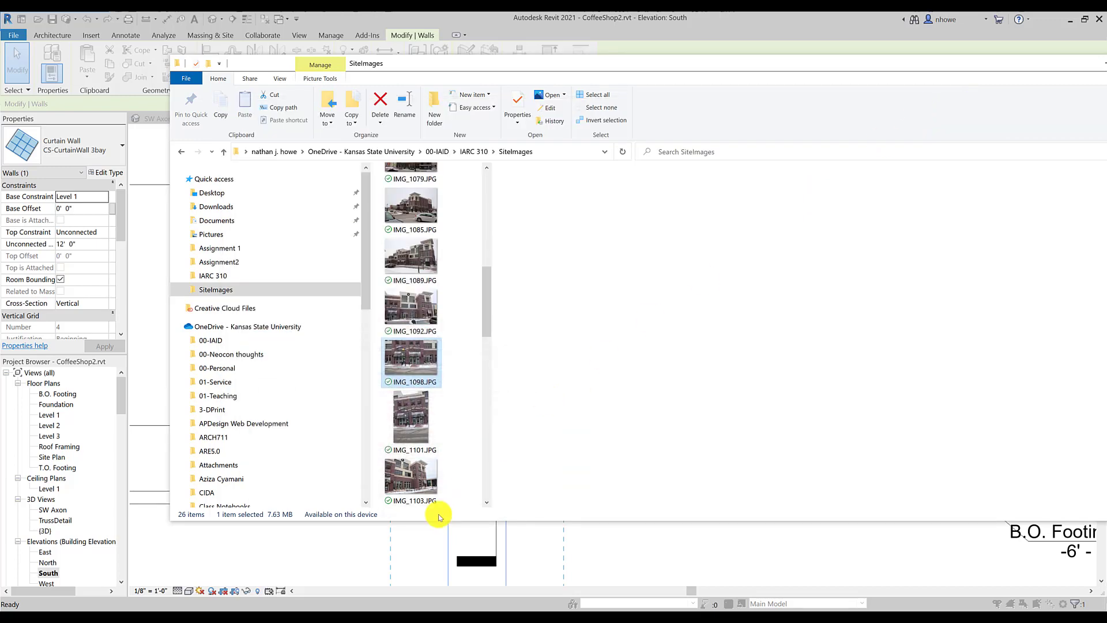
left_click(469, 540)
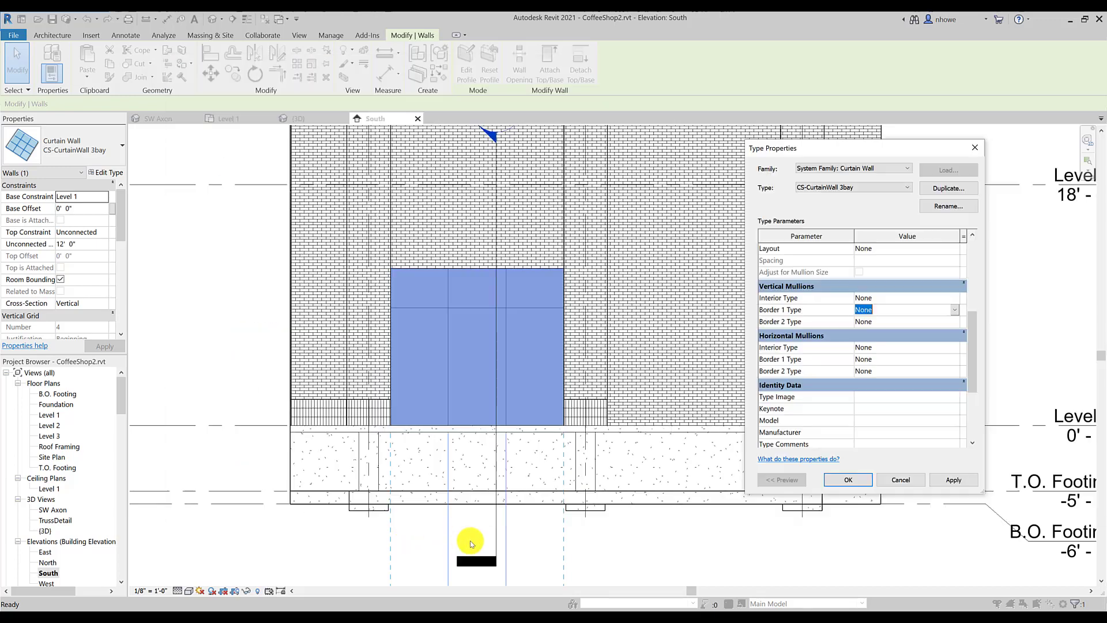
Try the L Corner Mullion : 5" x 5" Corner as vertical Border 1 Type in the CS-CurtainWall 3bay type
left_click(954, 309)
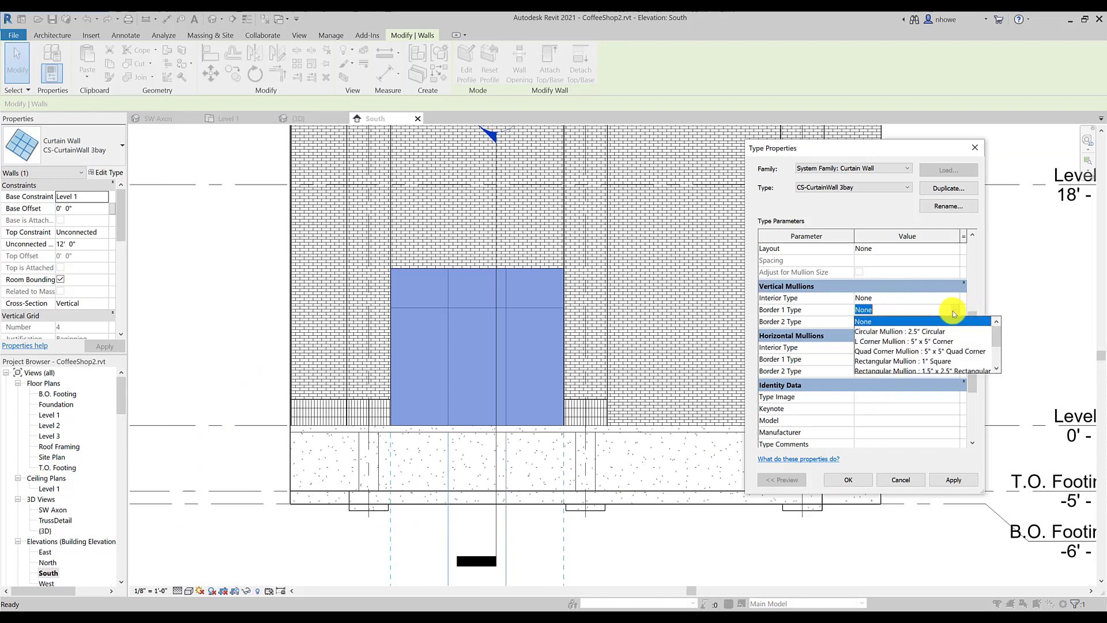
left_click(921, 344)
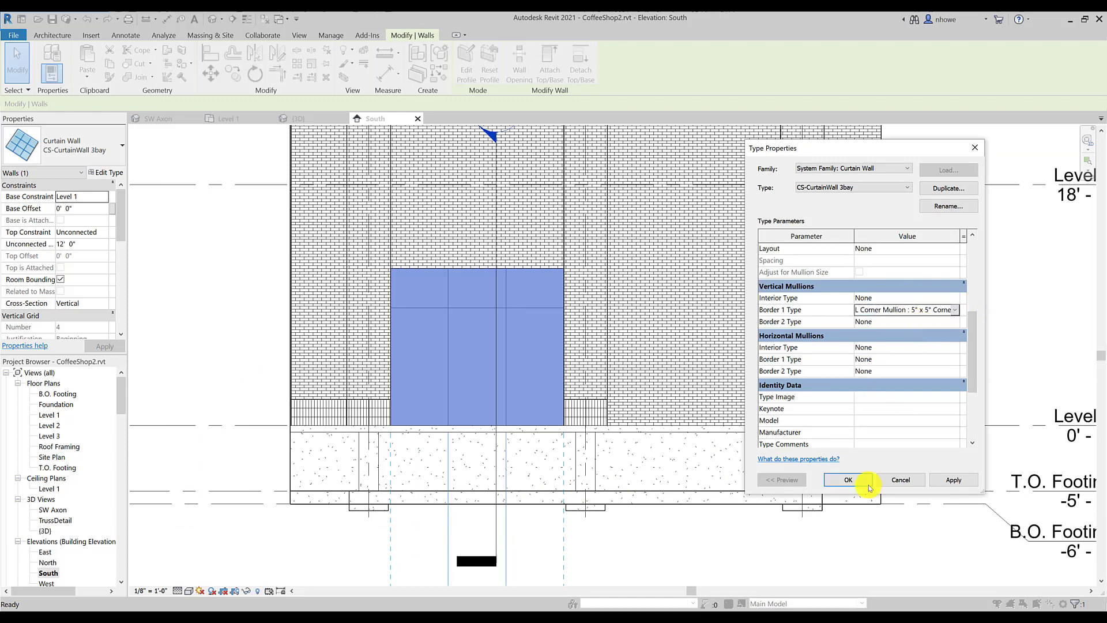
left_click(950, 476)
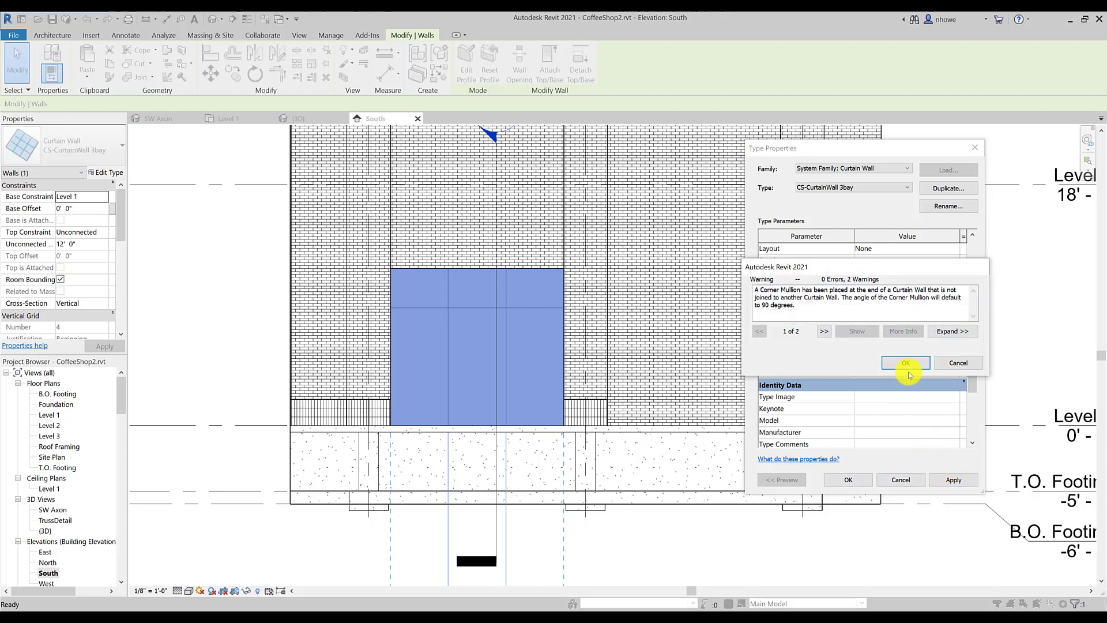
left_click(905, 363)
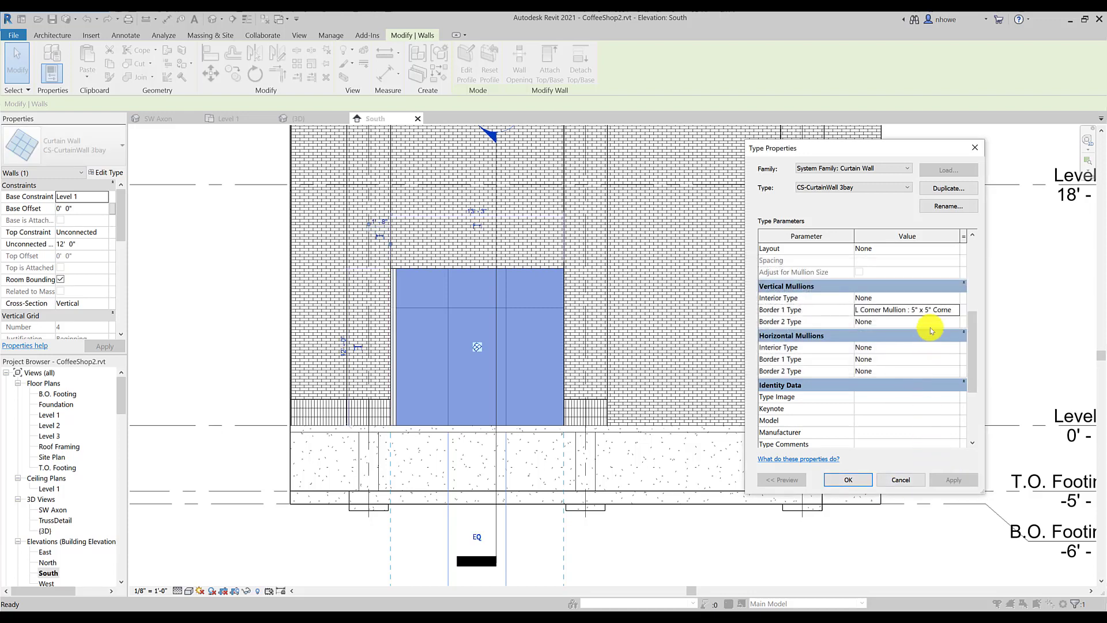
Apply Circular Mullion : 2.5" Circular as the curtain wall type's vertical Border 1 Type
left_click(953, 312)
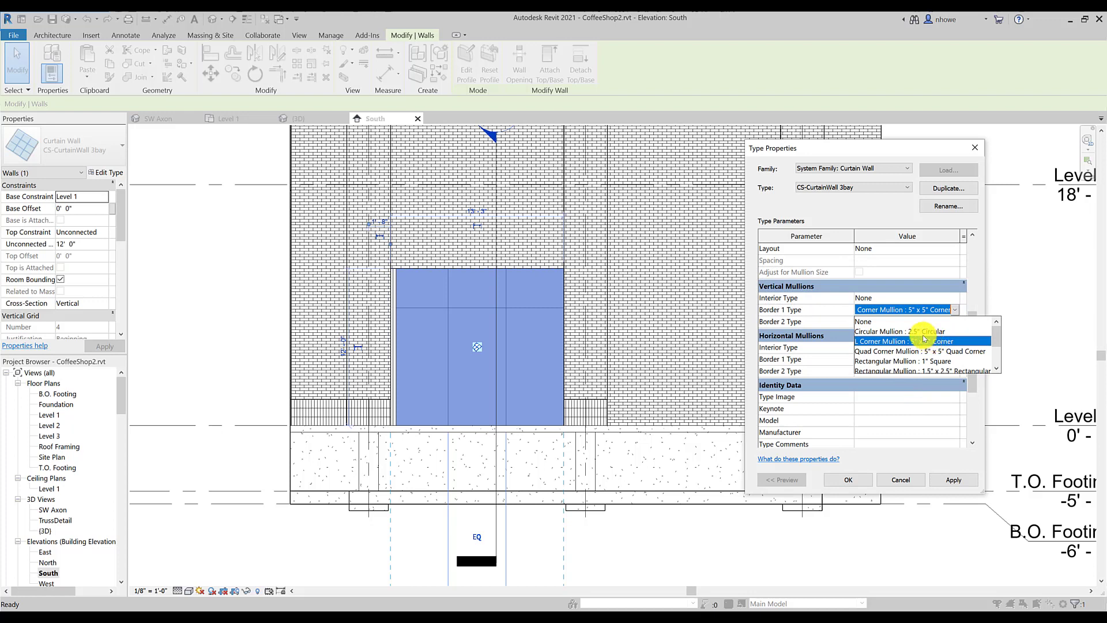
left_click(923, 331)
left_click(954, 479)
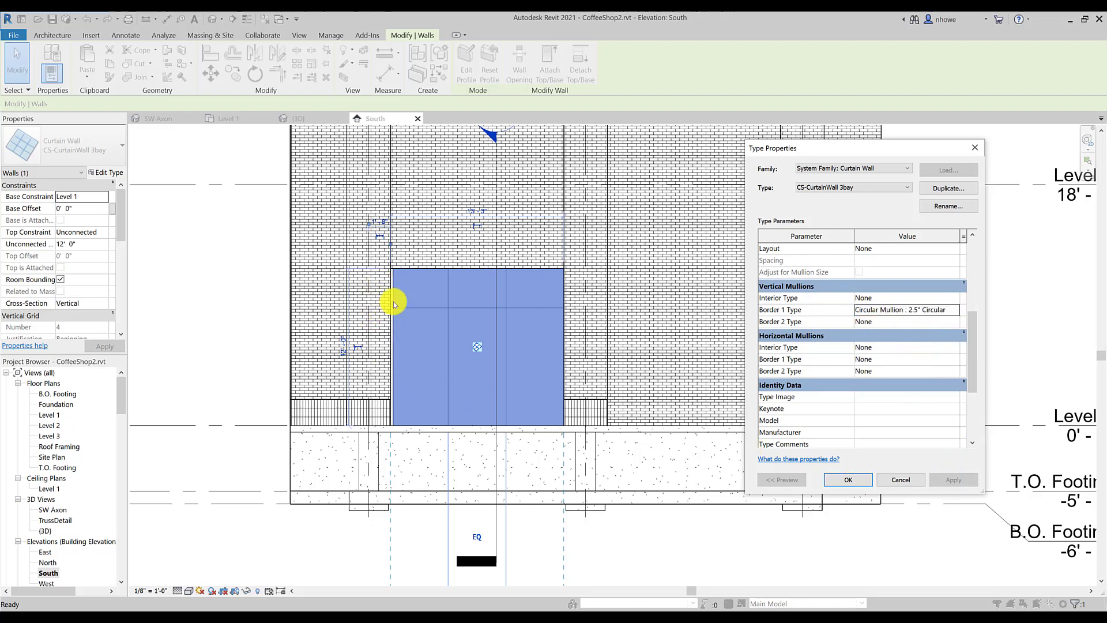
Switch the vertical Border 1 Type back to L Corner Mullion : 5" x 5" Corner and apply it
left_click(954, 310)
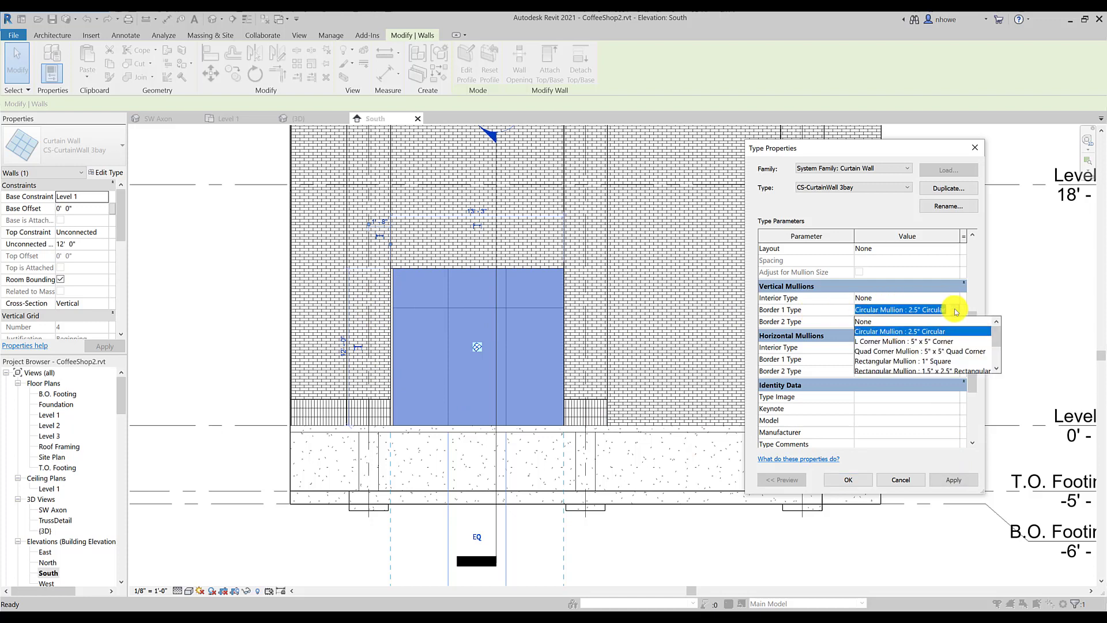
left_click(937, 341)
left_click(940, 479)
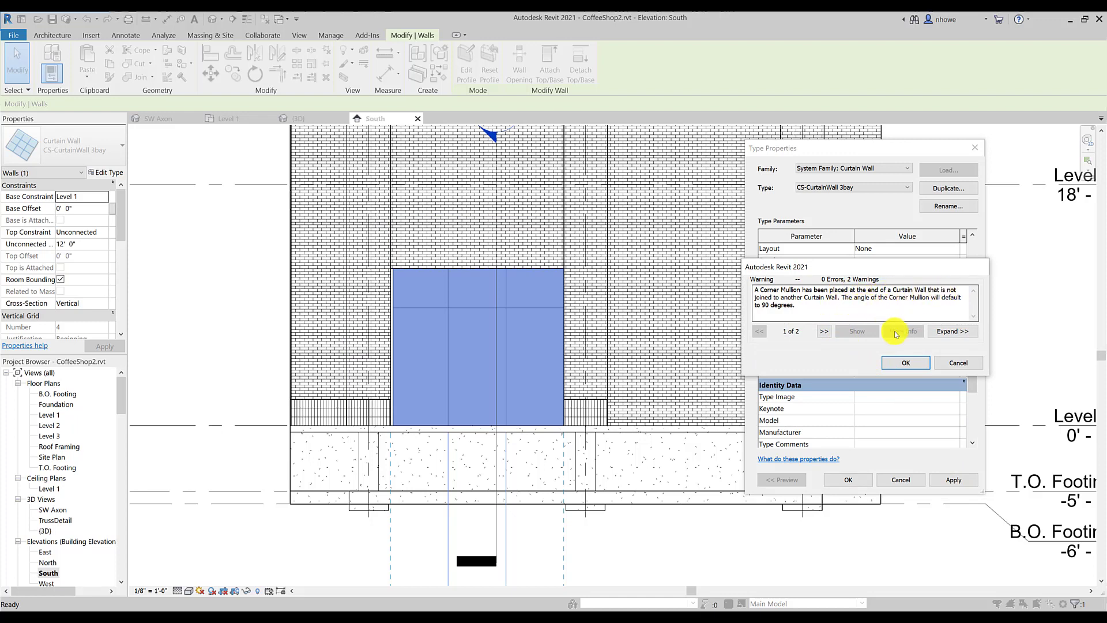
left_click(910, 364)
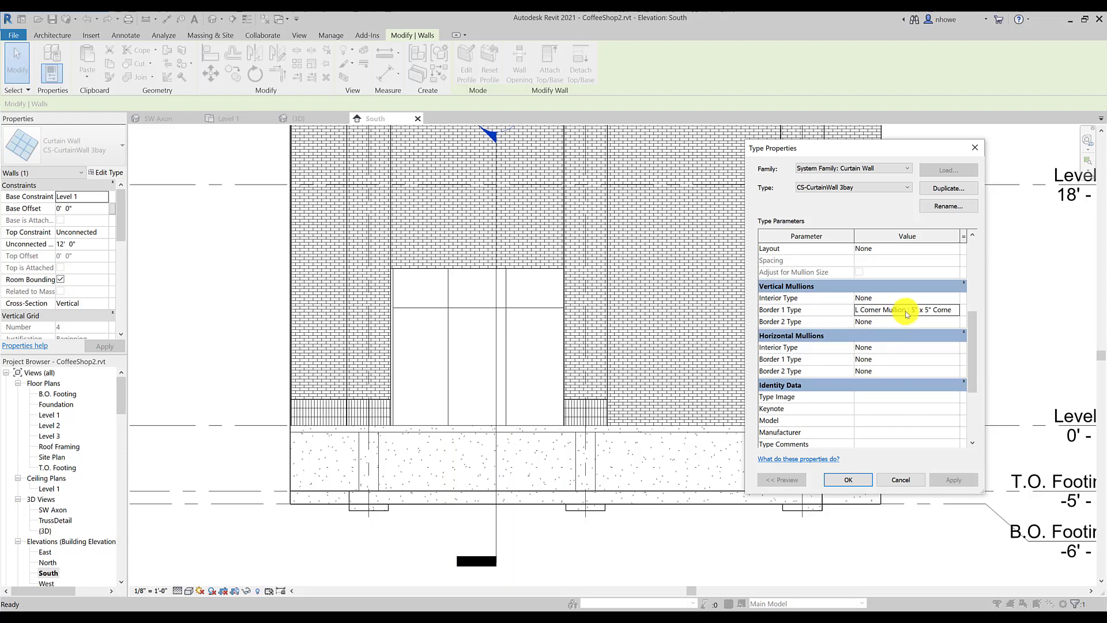
Set the vertical mullions' Border 1 Type to Circular Mullion : 2.5" Circular and apply it
left_click(955, 310)
left_click(955, 310)
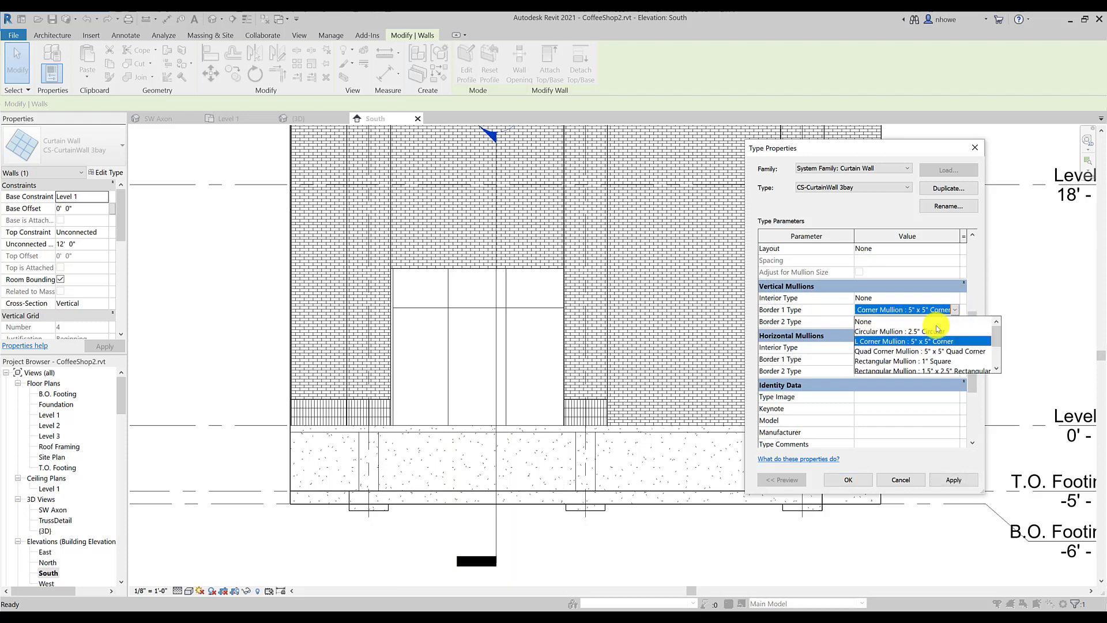
left_click(899, 333)
left_click(953, 480)
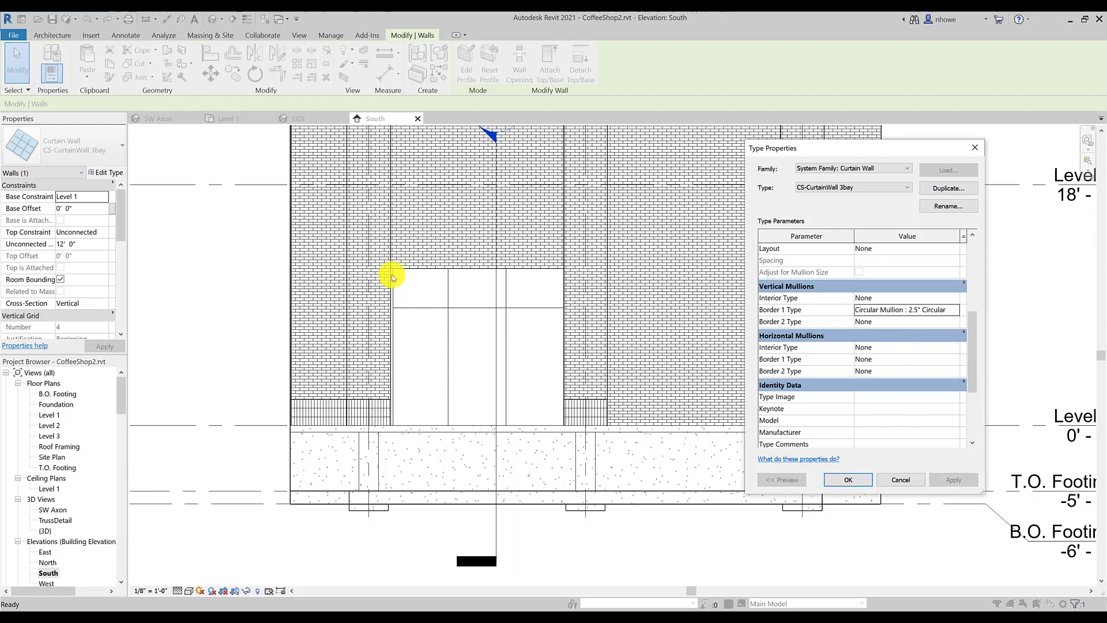
Set the vertical mullions' Border 2 Type to Circular Mullion : 2.5" Circular, apply it, and close the type properties
left_click(950, 321)
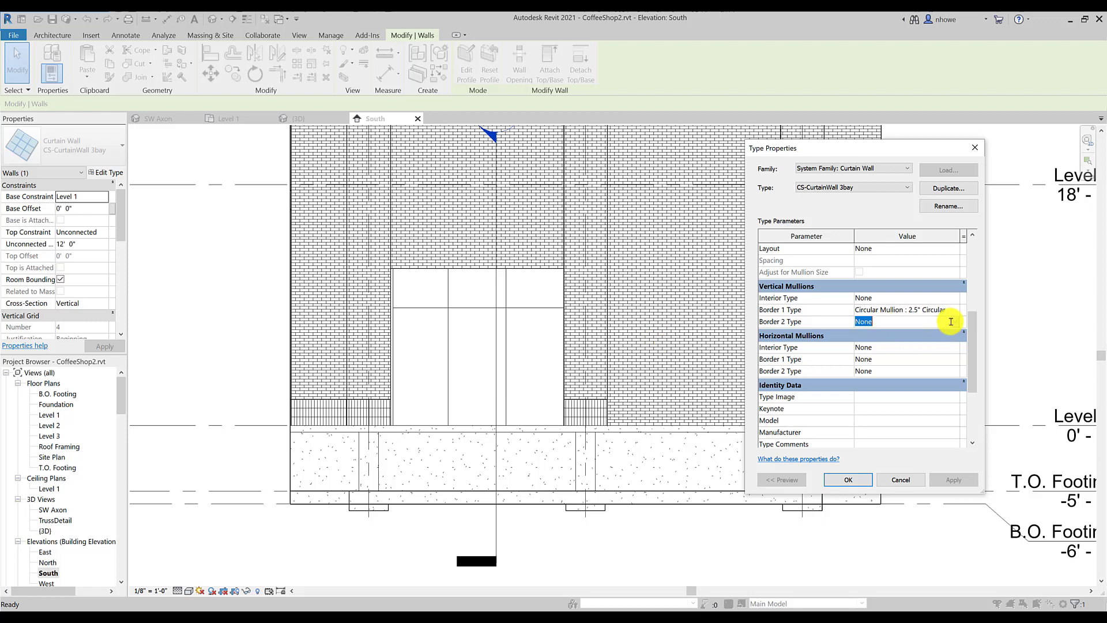
left_click(954, 324)
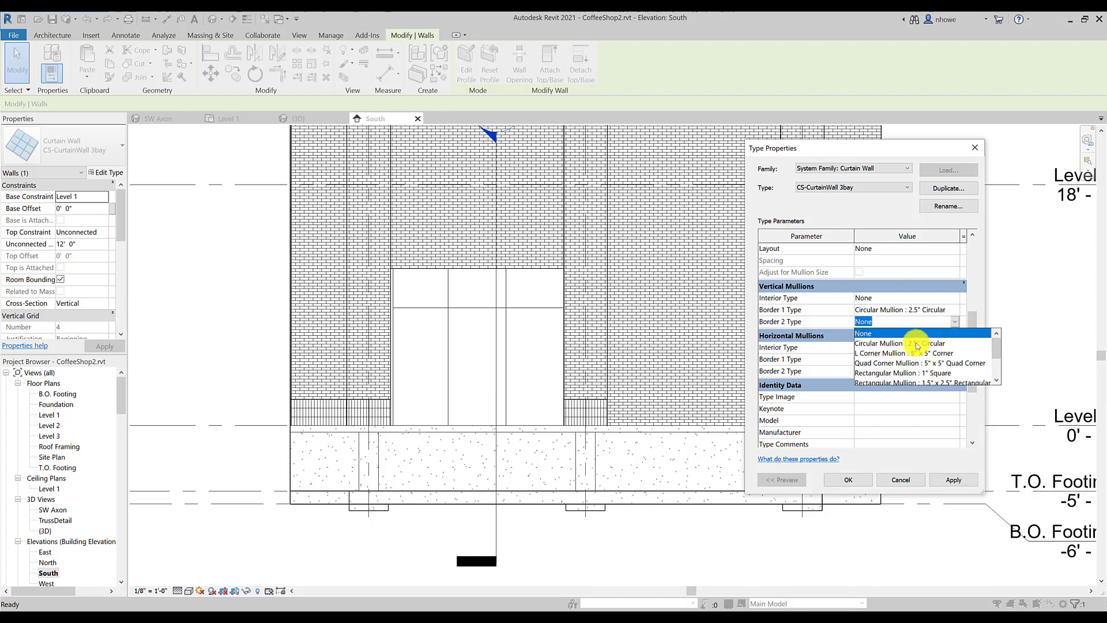
left_click(917, 344)
left_click(953, 479)
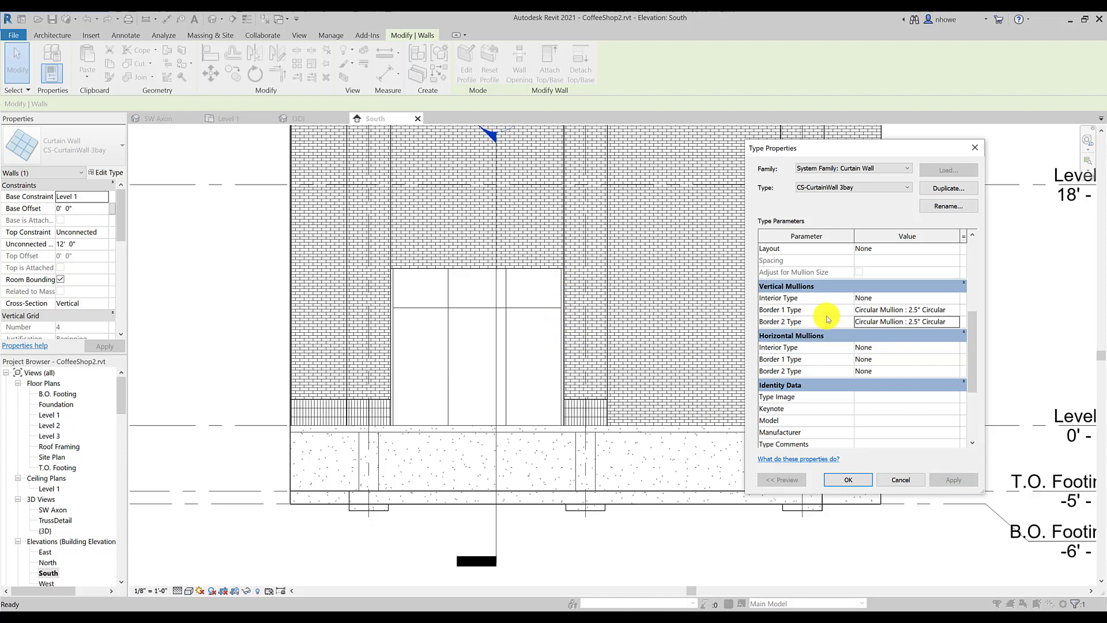
left_click(897, 299)
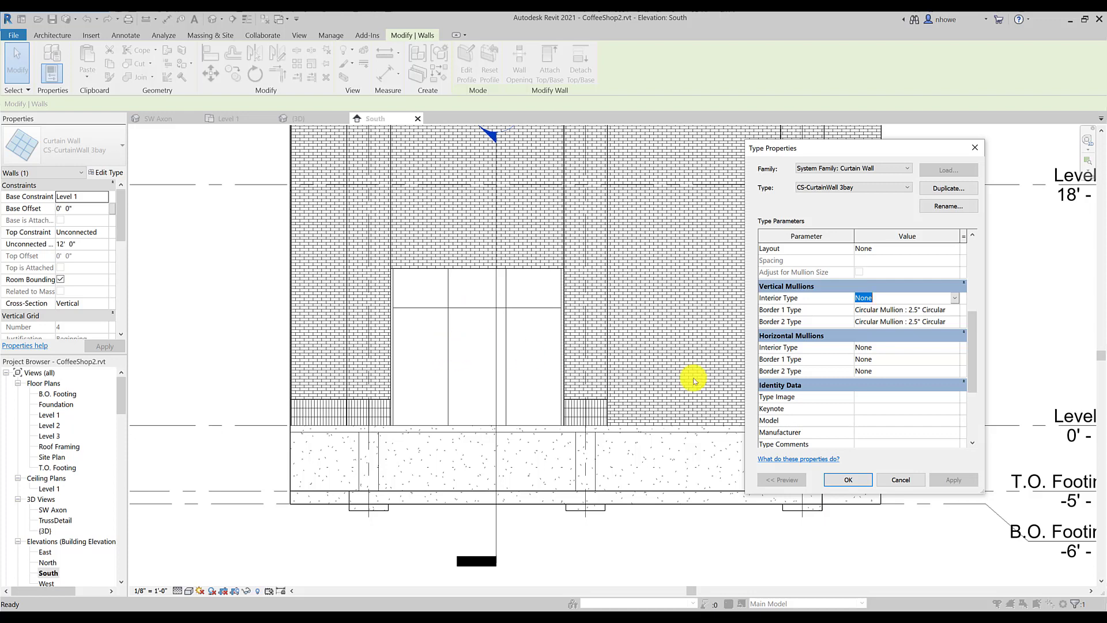
left_click(914, 478)
left_click(895, 366)
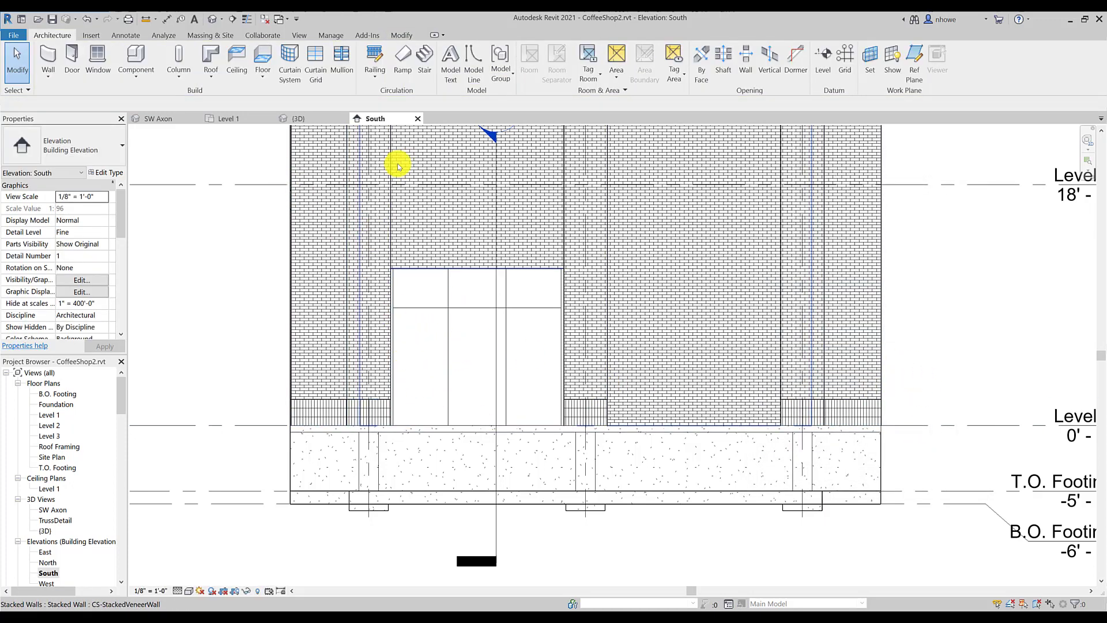
In the type properties of the three-bay curtain wall, set the horizontal mullions' Border 1 Type to Circular Mullion : 2.5" Circular
left_click(402, 267)
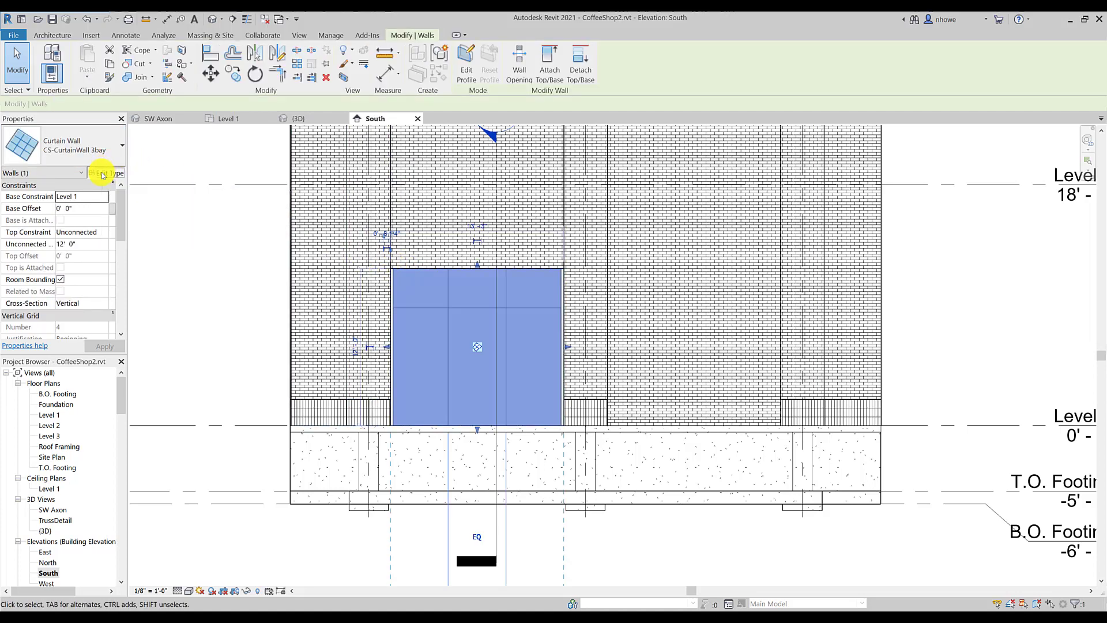
left_click(103, 173)
left_click_drag(971, 313, 971, 402)
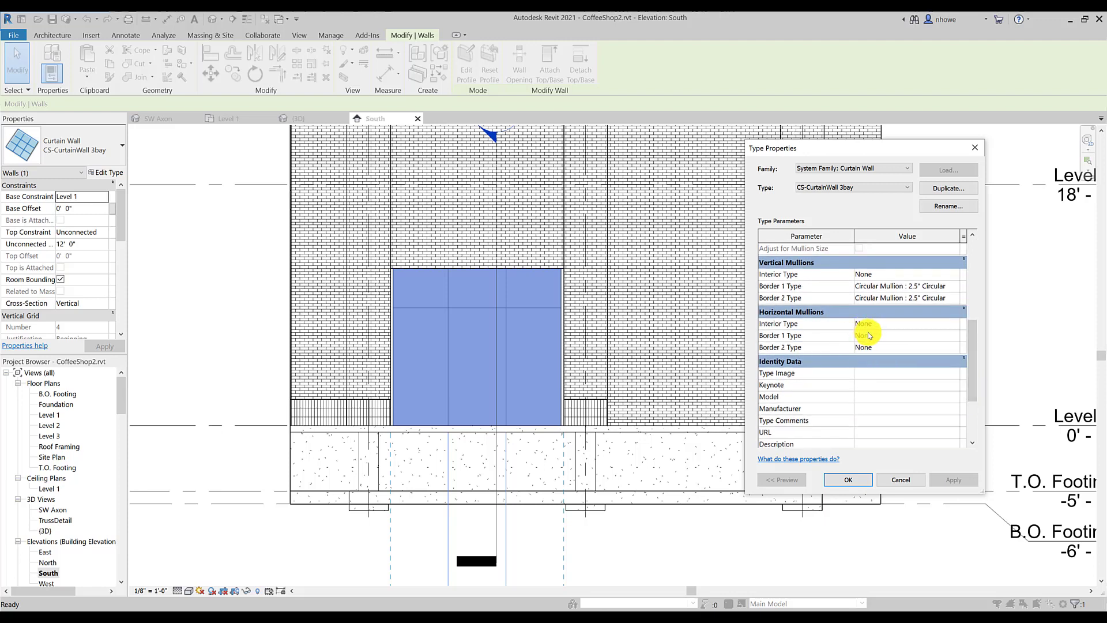
left_click(953, 336)
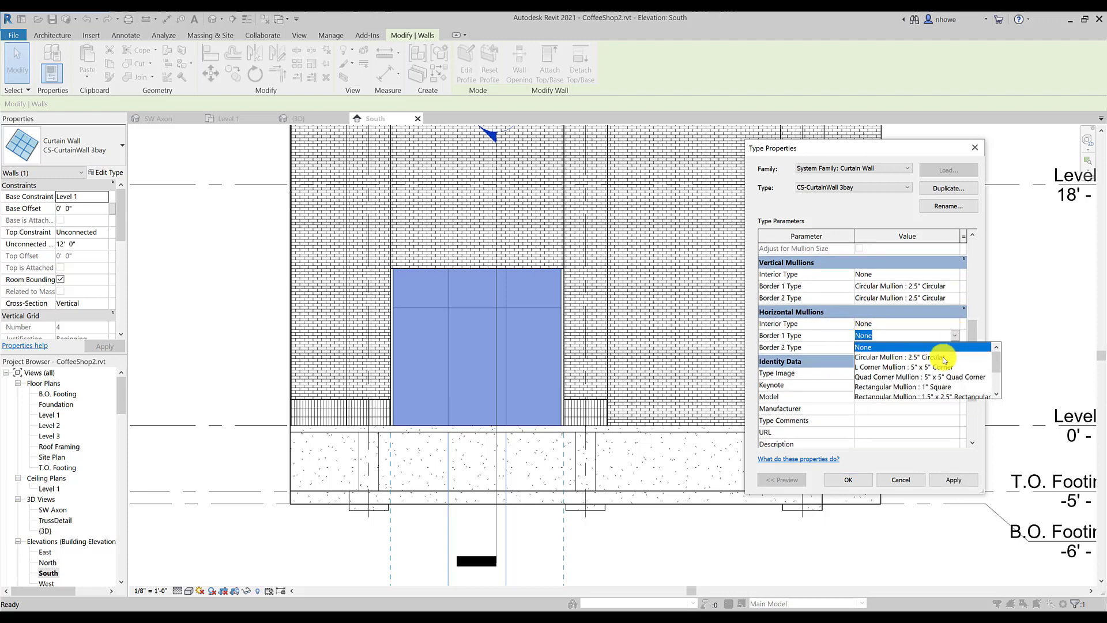
left_click(908, 360)
left_click(953, 480)
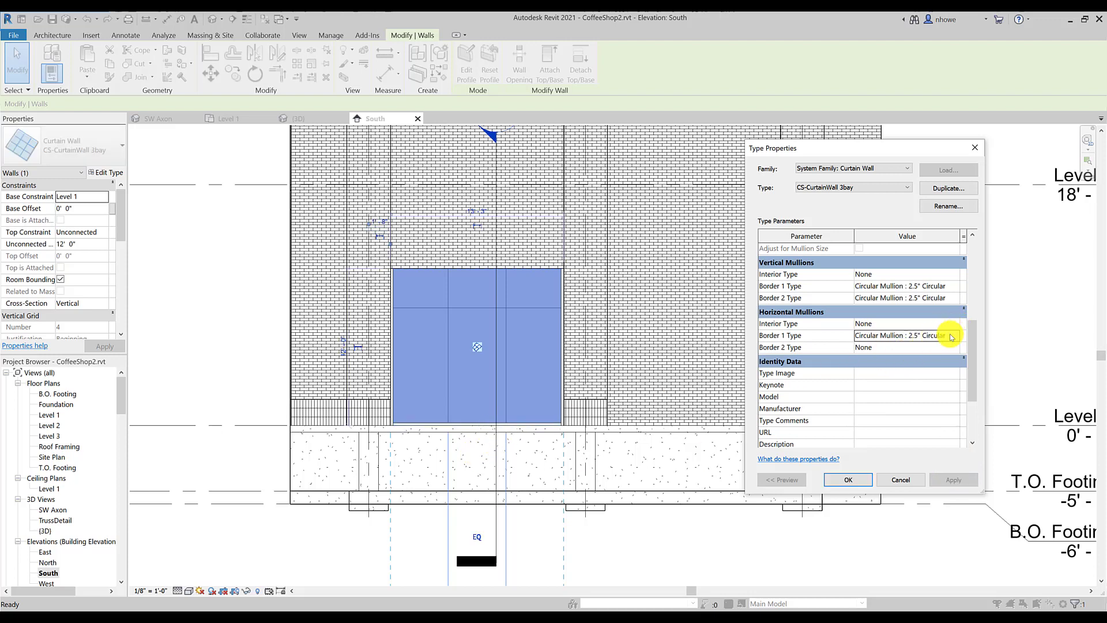
Set the horizontal mullions' Border 2 Type to Circular Mullion : 2.5" Circular, apply it, and close the type properties
left_click(955, 348)
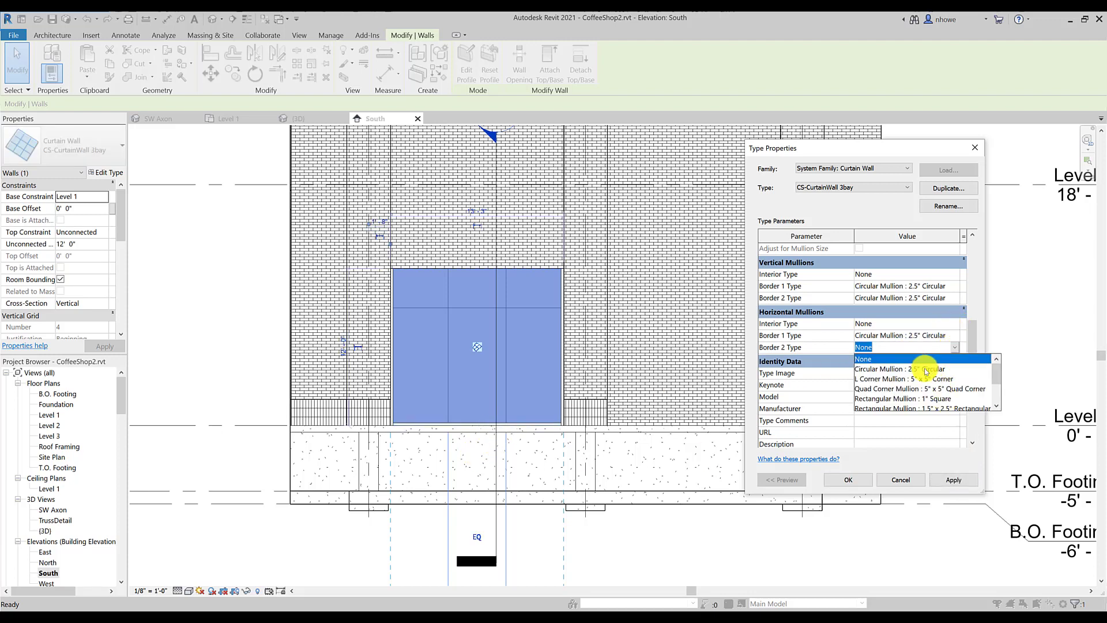
left_click(929, 377)
left_click(953, 478)
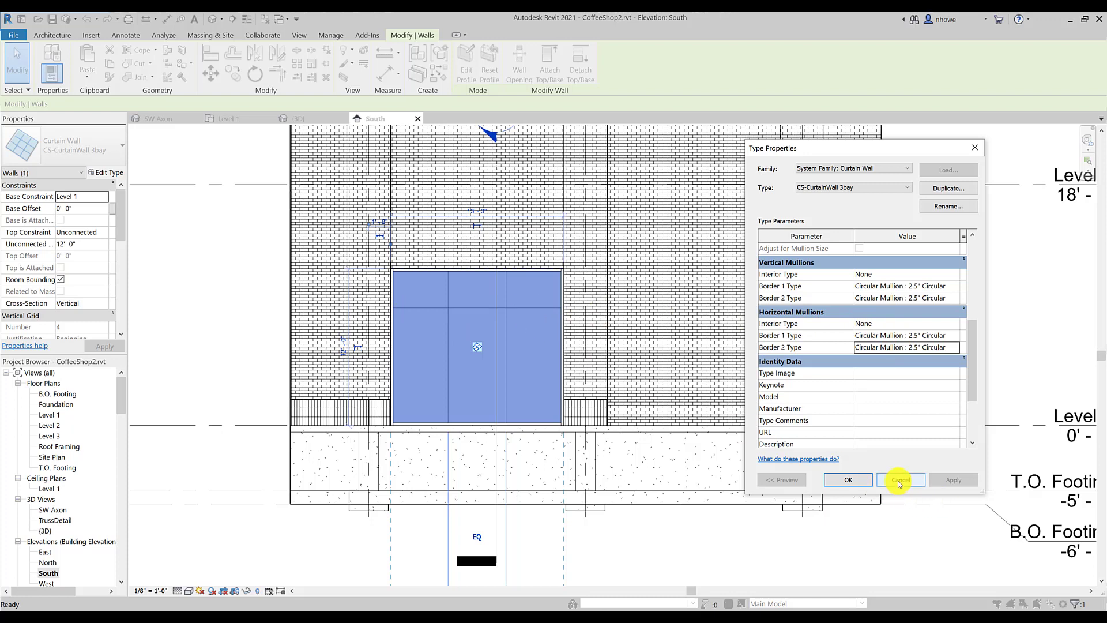
left_click(949, 347)
left_click(955, 347)
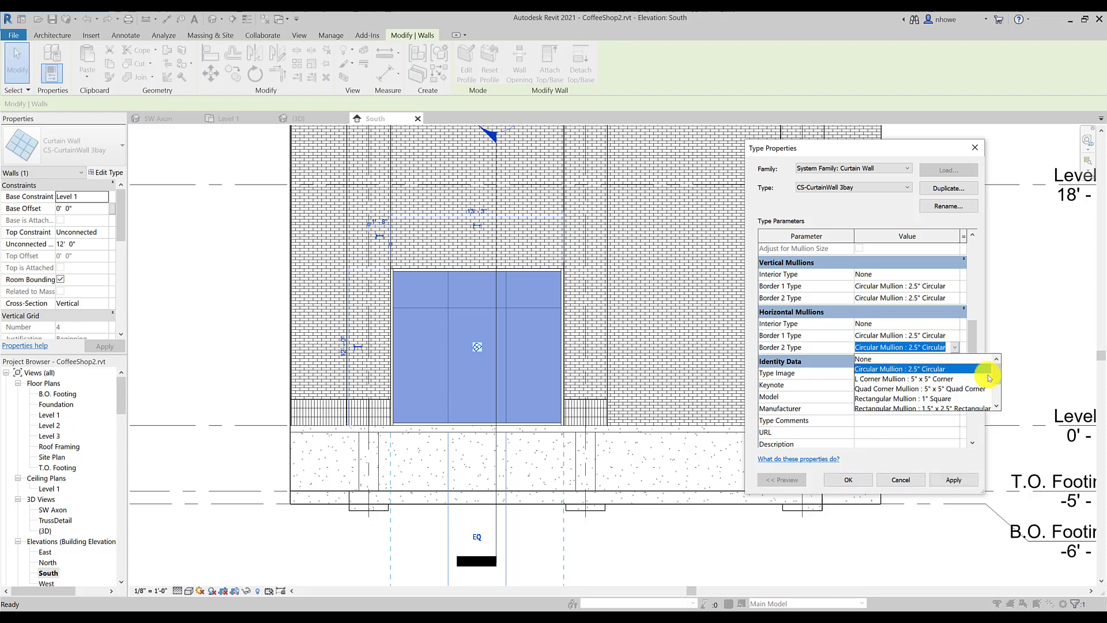
left_click_drag(997, 378, 996, 394)
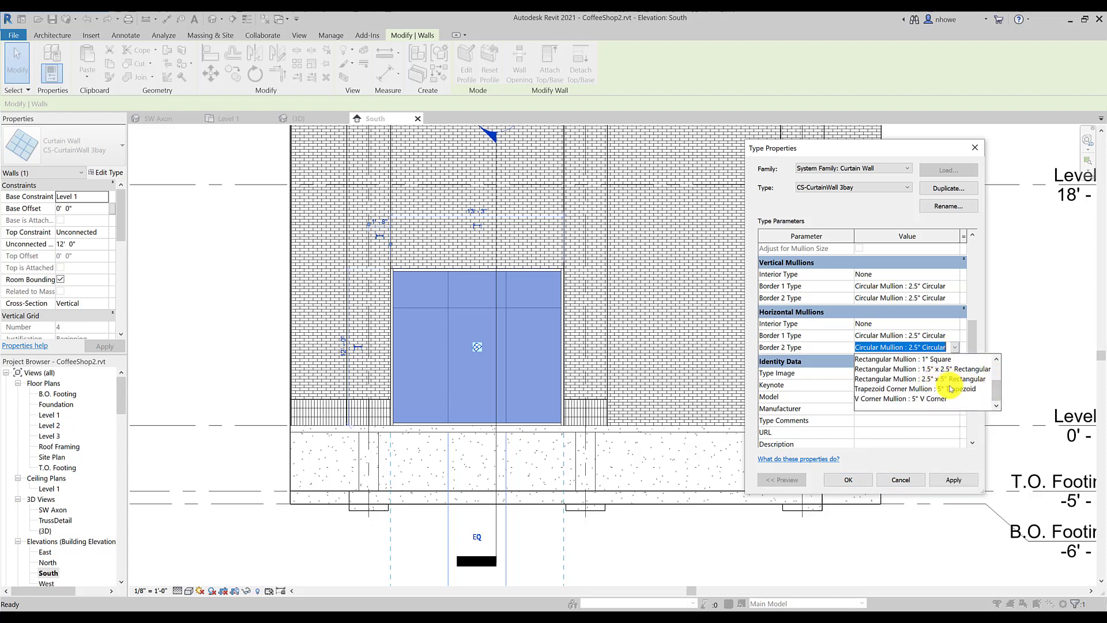
left_click(974, 443)
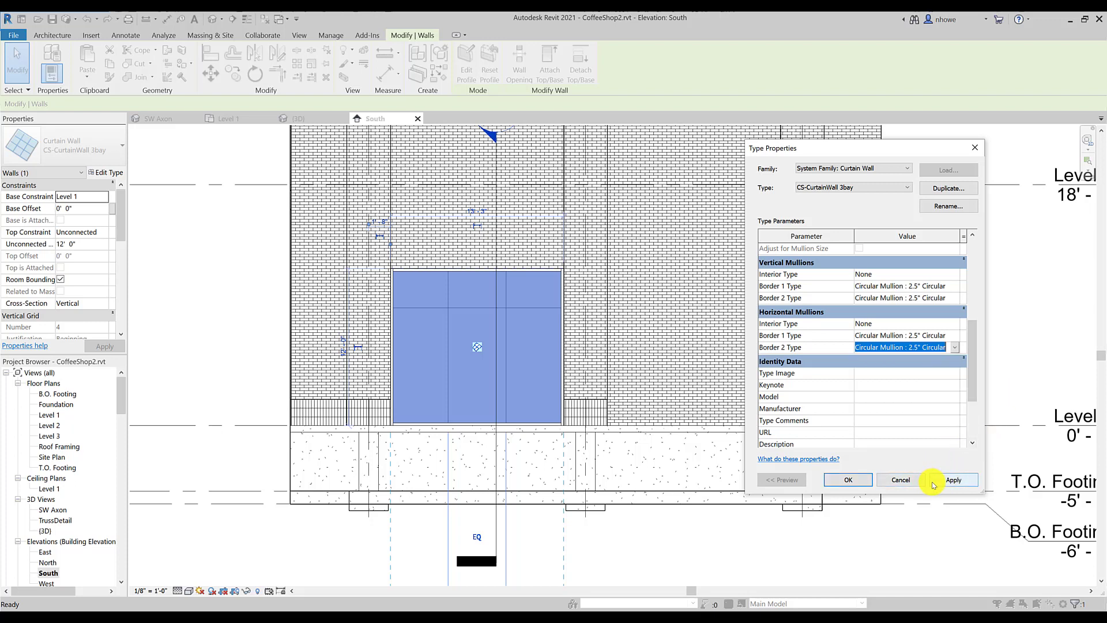
left_click(852, 479)
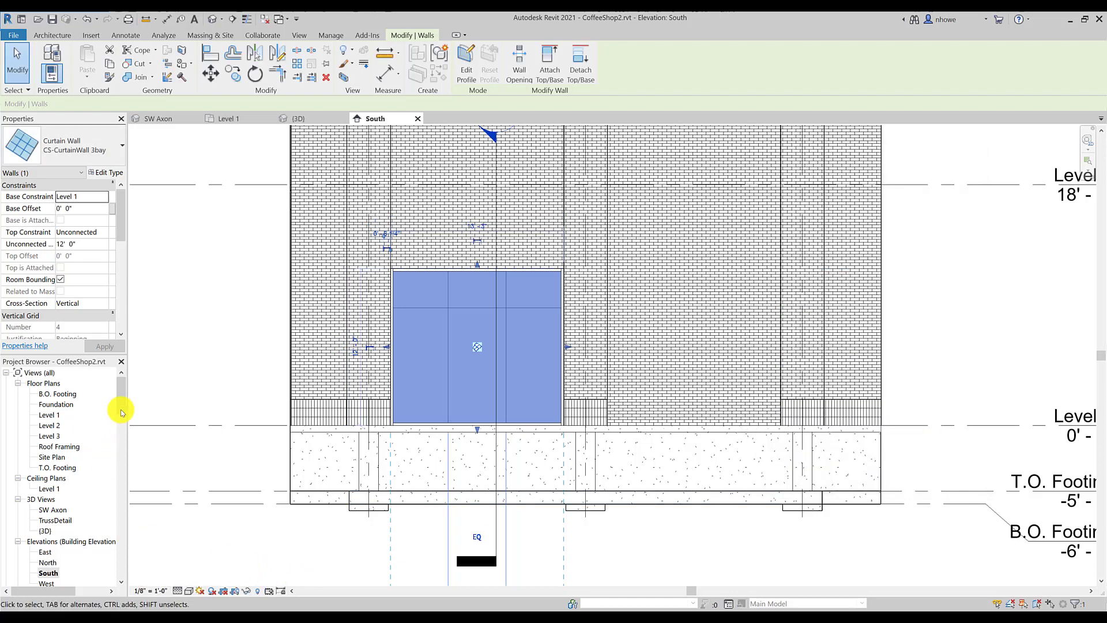
mouse_move(122, 395)
left_mouse_down()
mouse_move(120, 455)
mouse_move(121, 381)
left_mouse_up()
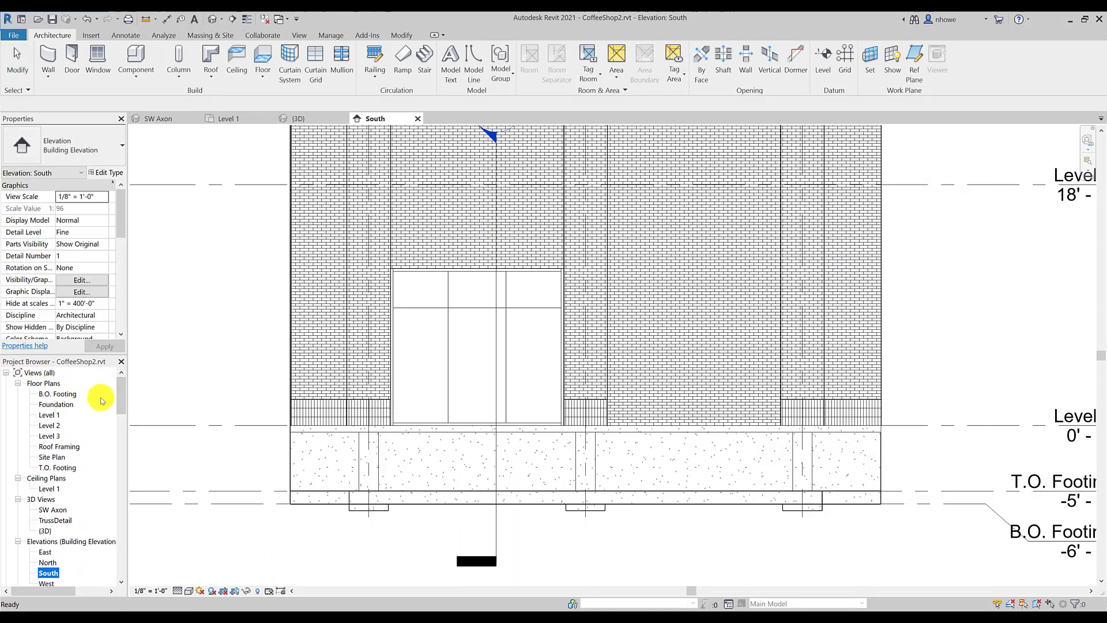
Collapse the Views, Schedules/Quantities and Sheets groups in the Project Browser to reach the Families list
left_click(6, 373)
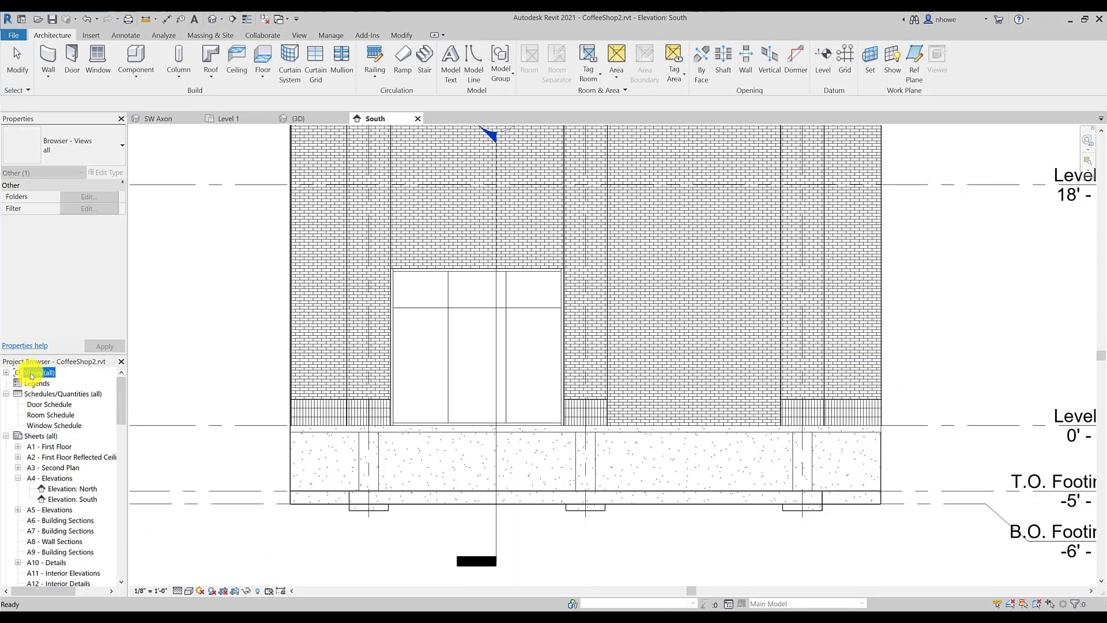
left_click(7, 395)
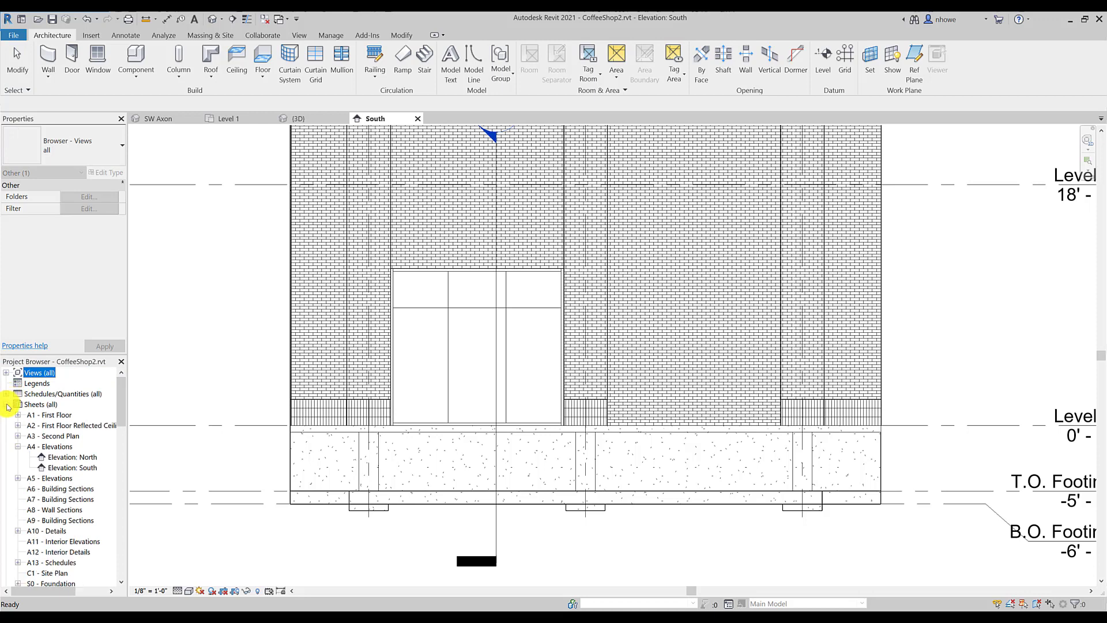
left_click(7, 405)
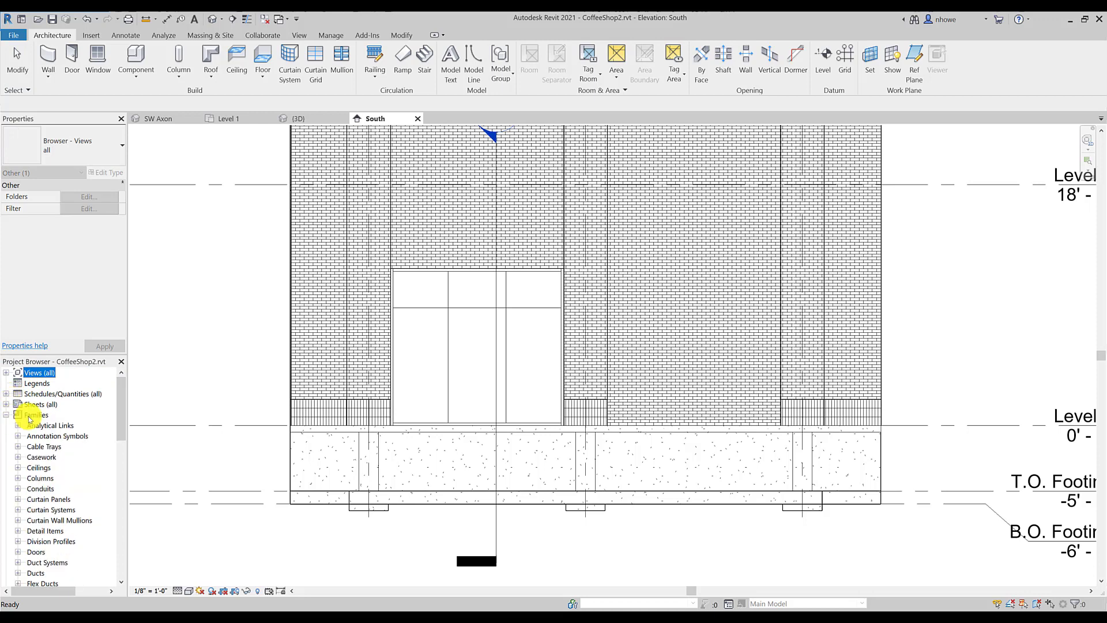
scroll(117, 427, "down", 3)
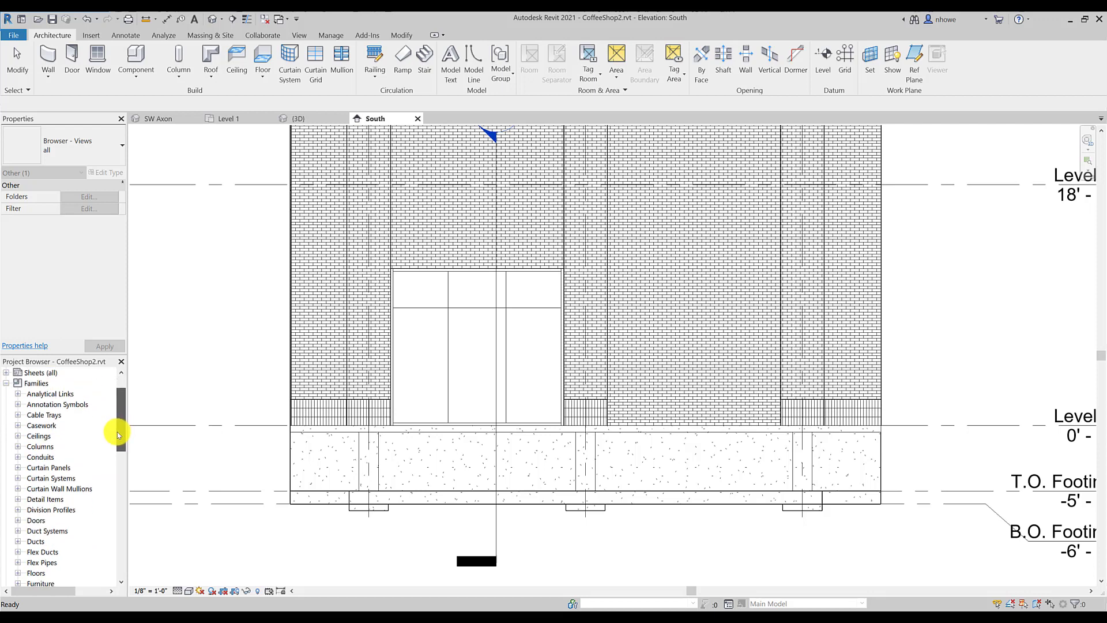
Look through the Families list down to Structural Framing, including the types under LL-Double Angle
left_click_drag(118, 456, 116, 510)
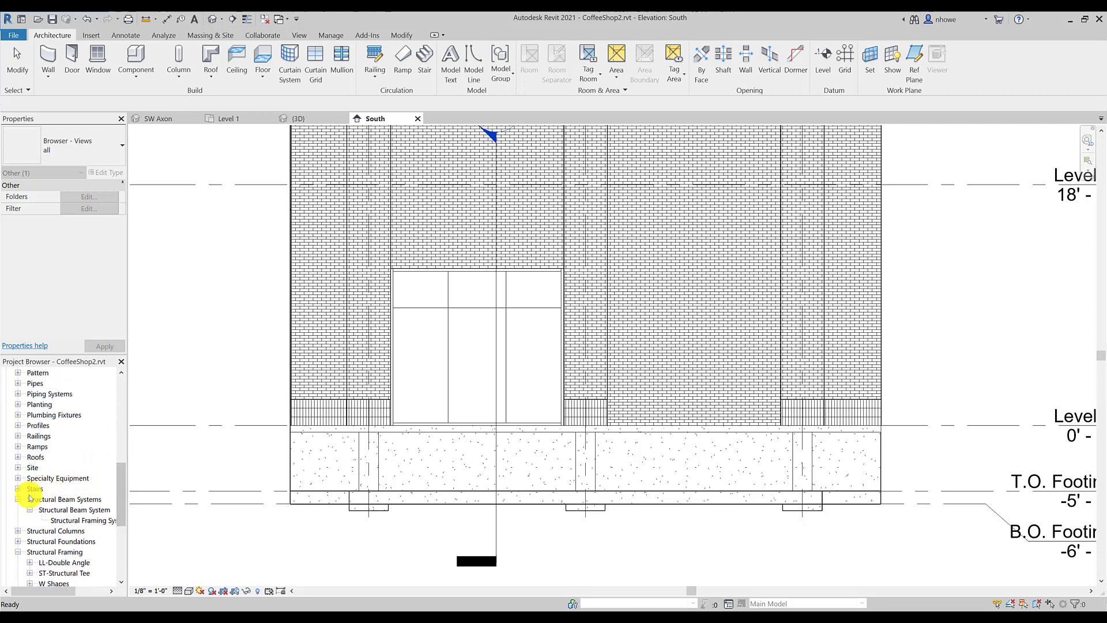
left_click(63, 521)
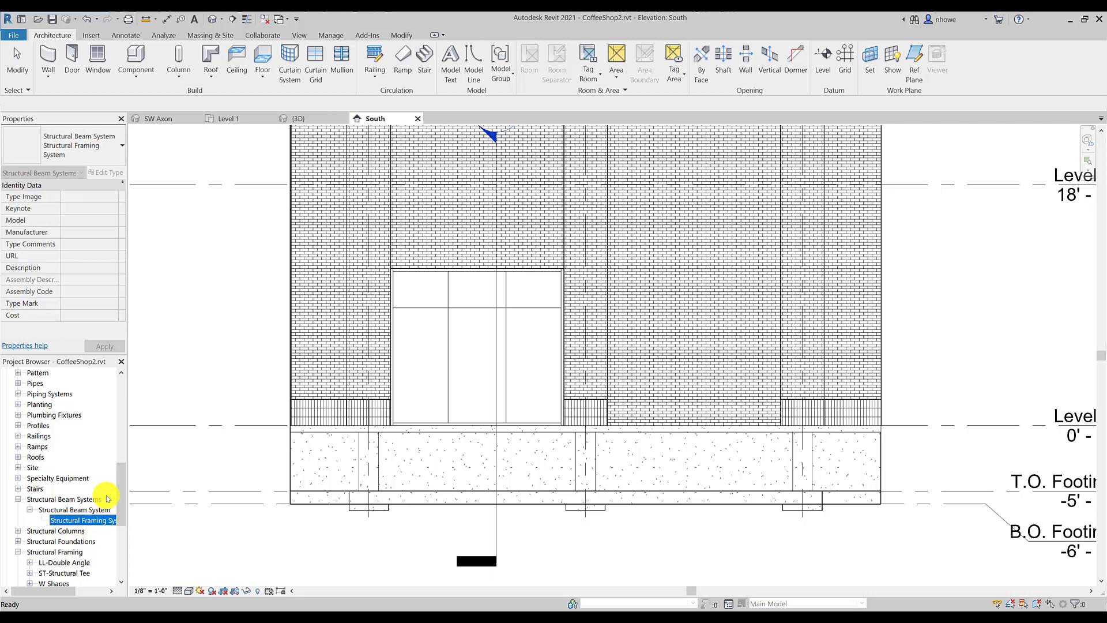
left_click_drag(118, 491, 119, 513)
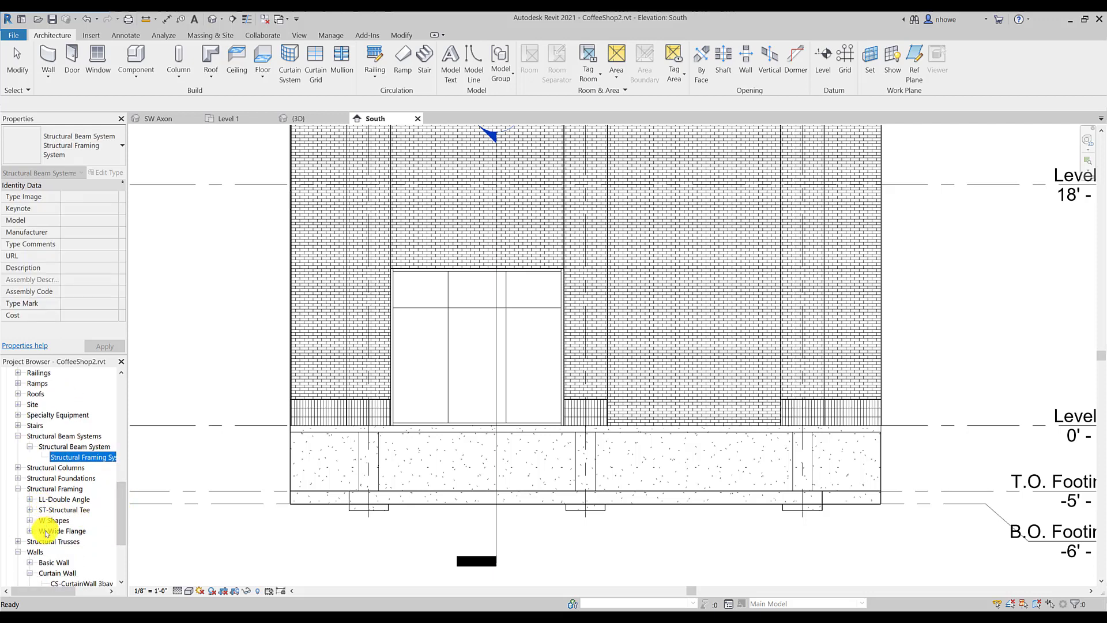
left_click(30, 499)
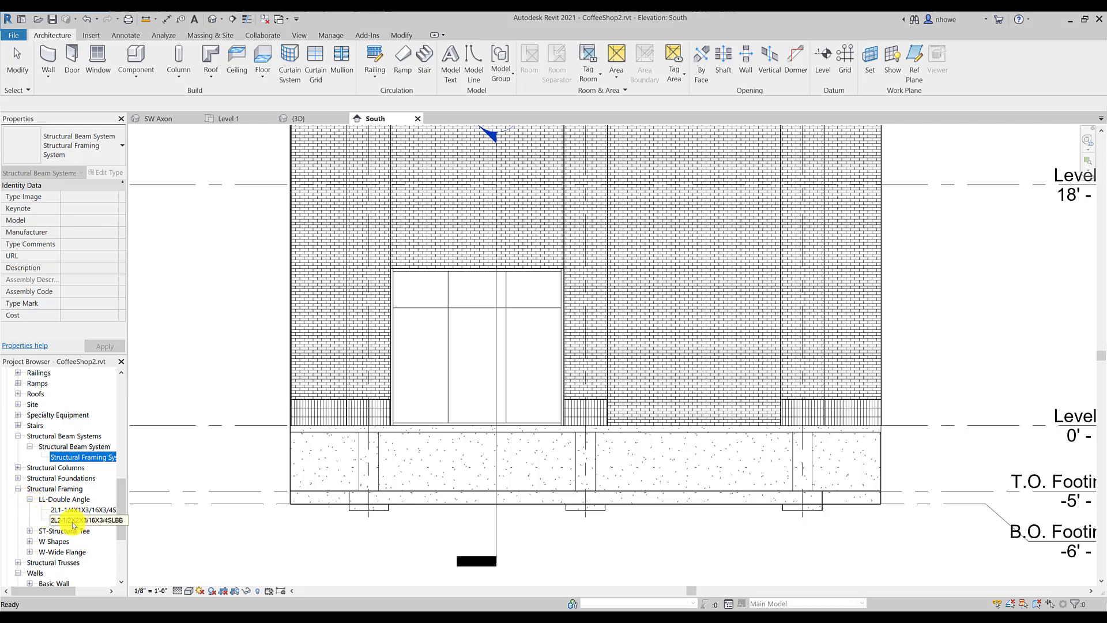
left_click(30, 499)
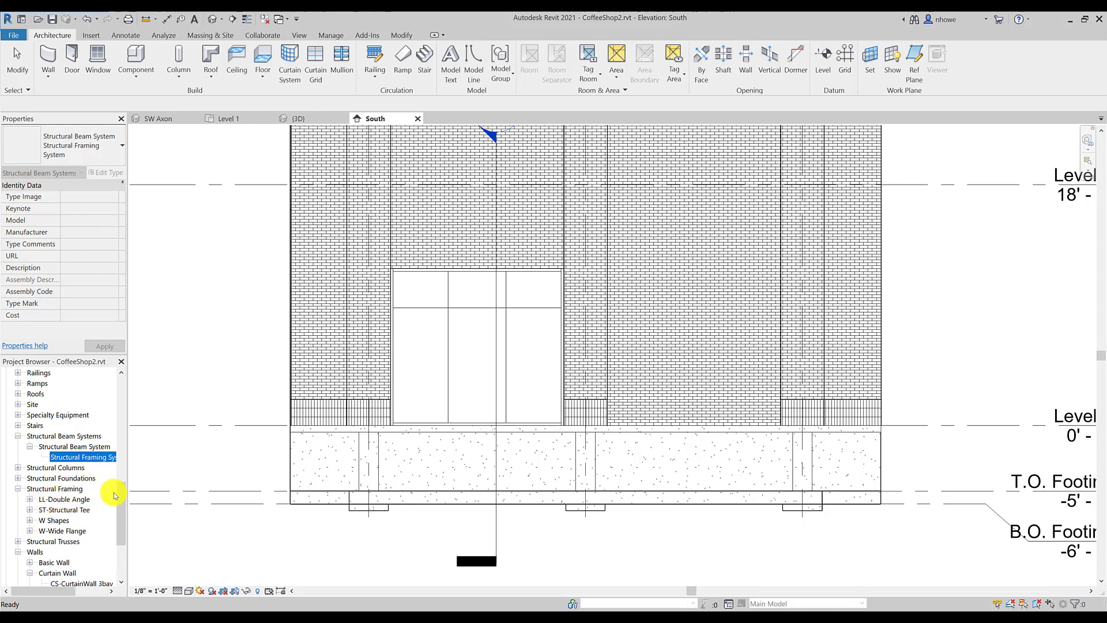
left_click_drag(120, 500, 115, 422)
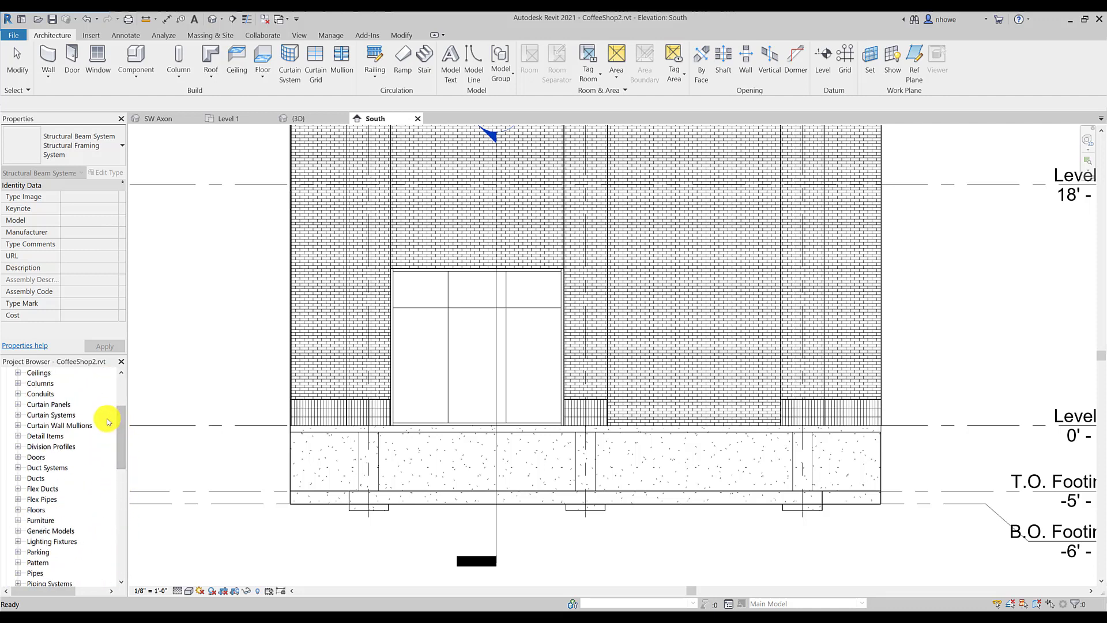
Duplicate the 2.5" x 5" Rectangular type of the Rectangular Mullion family under Curtain Wall Mullions
left_click(18, 426)
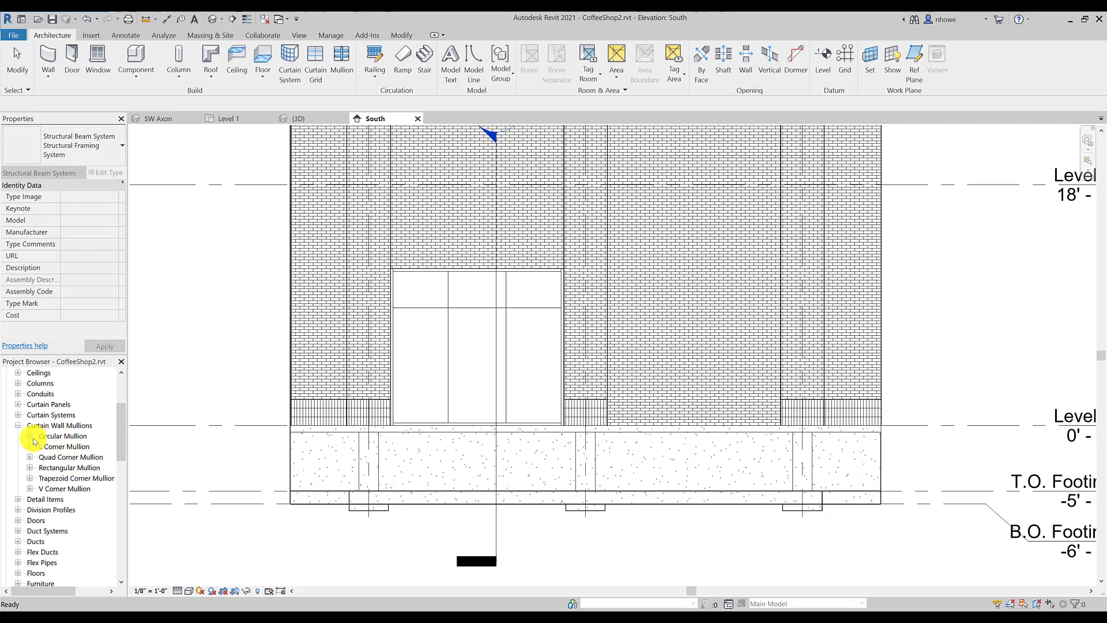
left_click(30, 467)
left_click(65, 499)
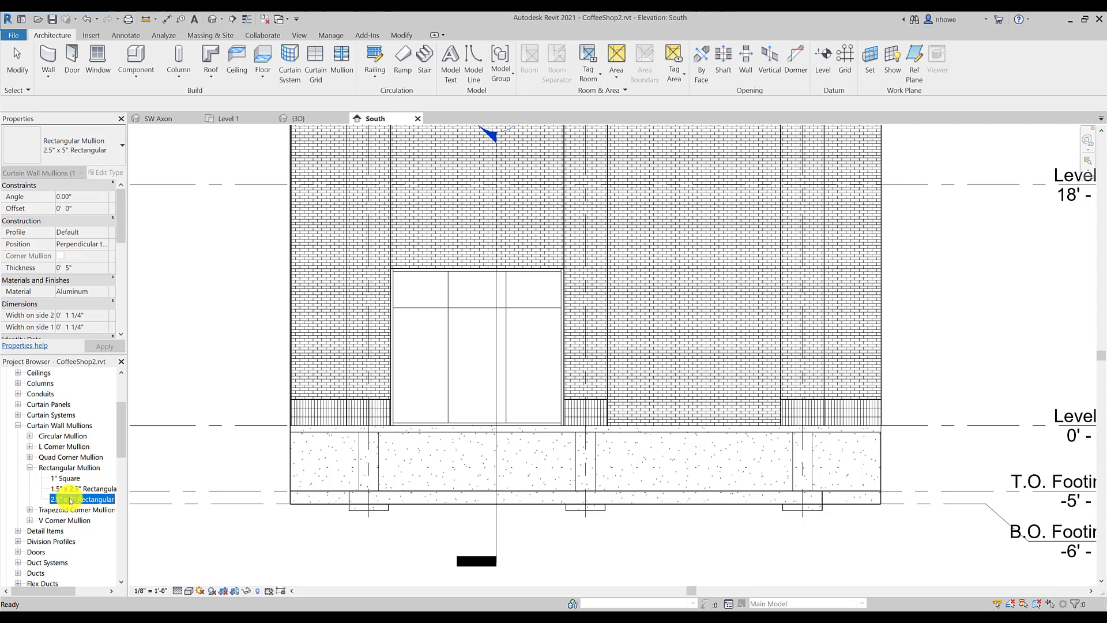
right_click(70, 500)
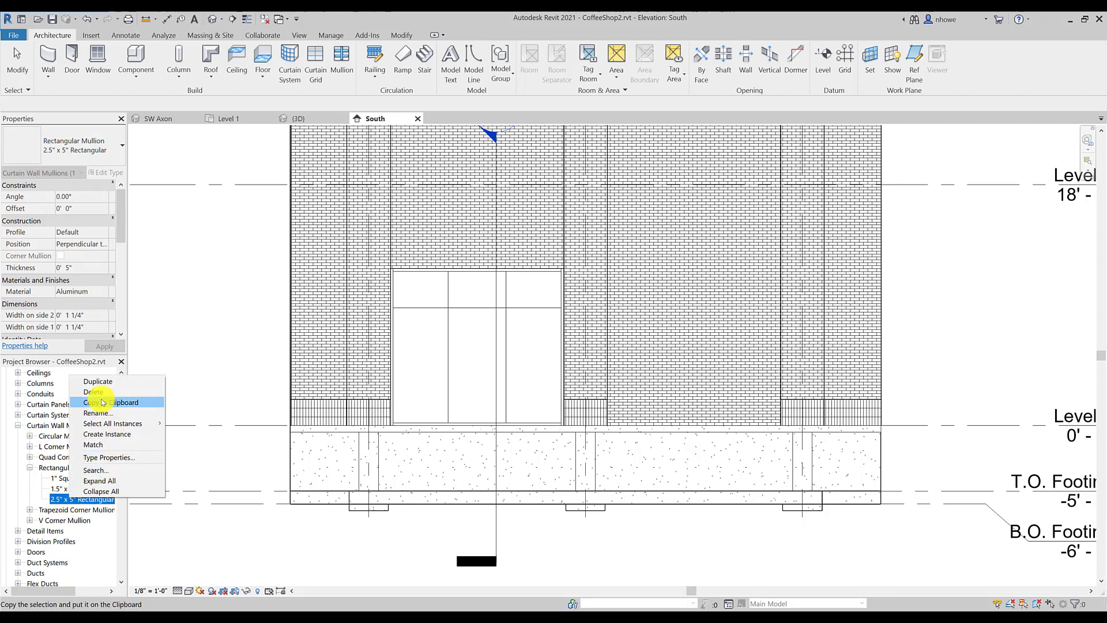
left_click(98, 381)
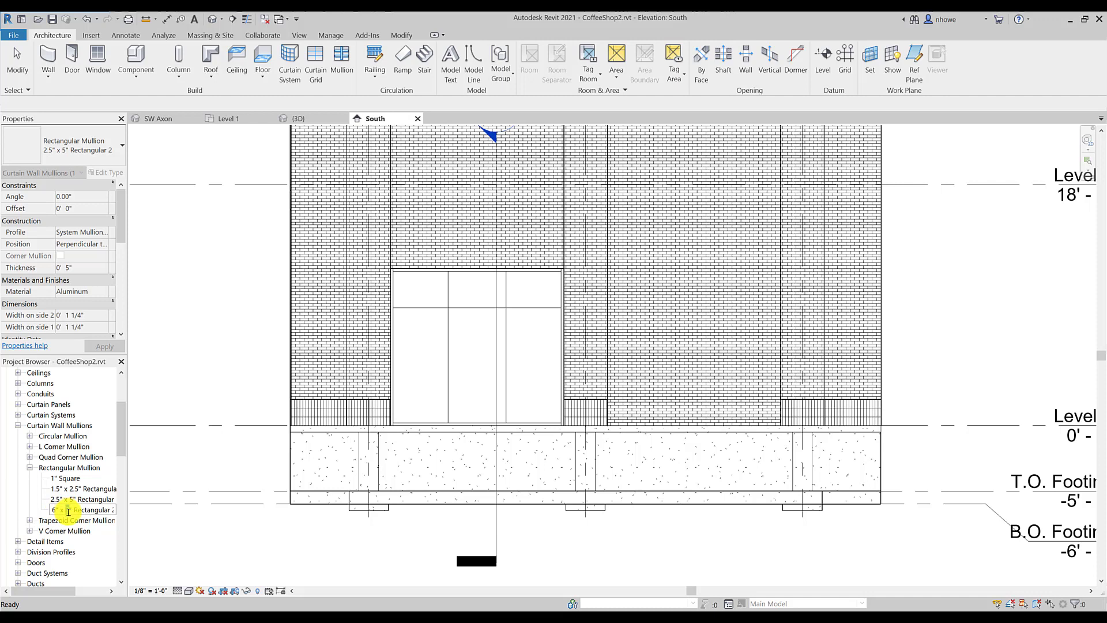
Rename the duplicated rectangular mullion type as 6" x 8" Rectangular
type("8")
key("Return")
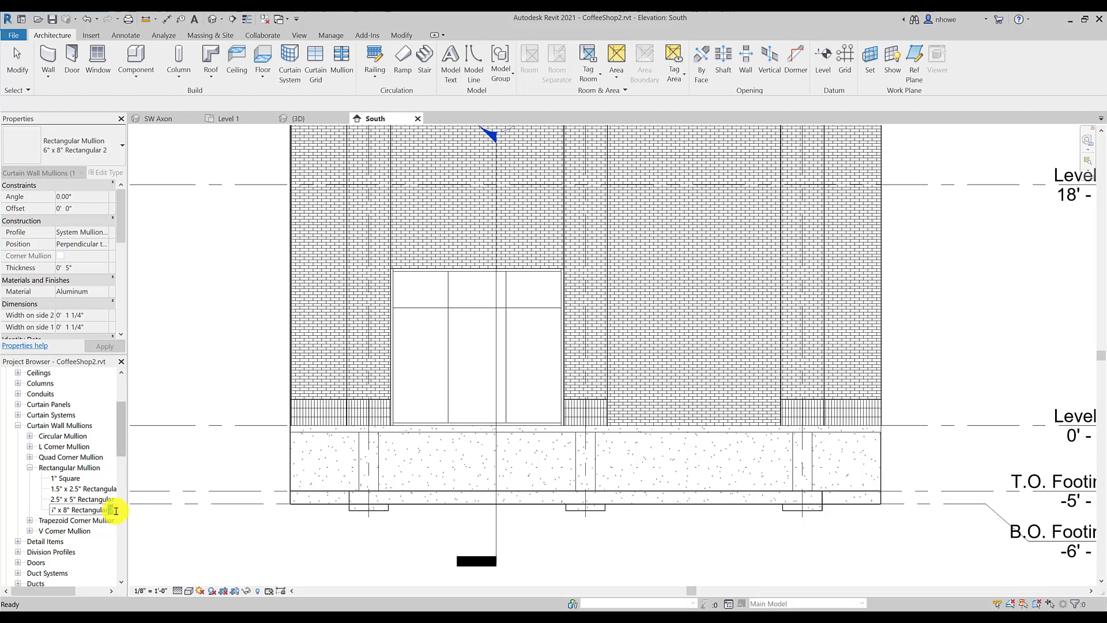
key("Return")
left_click(81, 510)
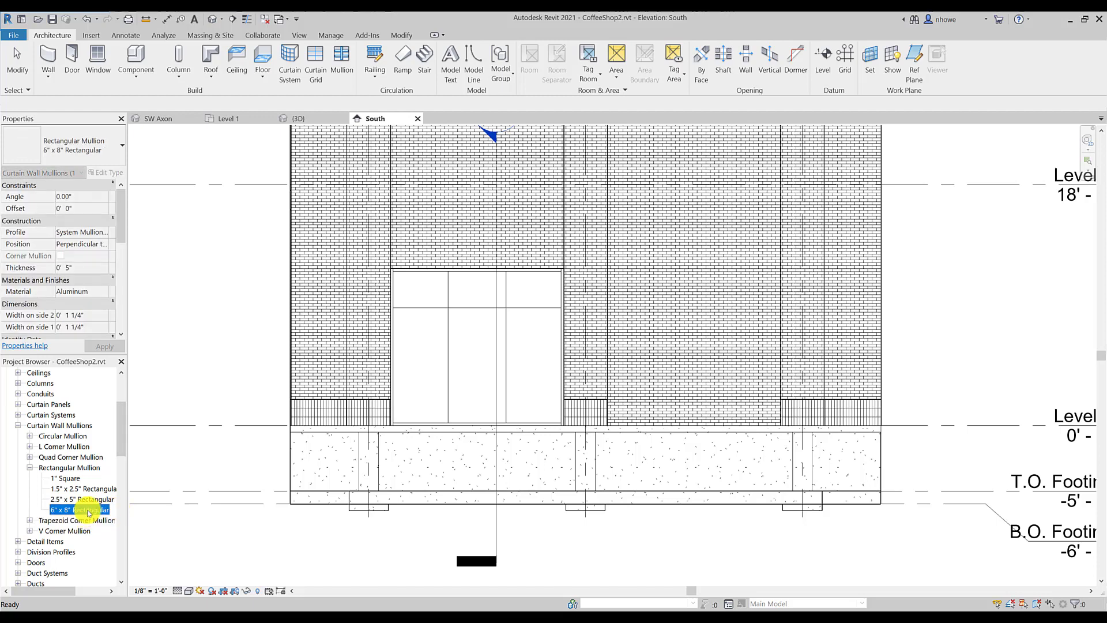
Open the type properties of the 6" x 8" Rectangular mullion and set its Thickness to 8"
double_click(89, 512)
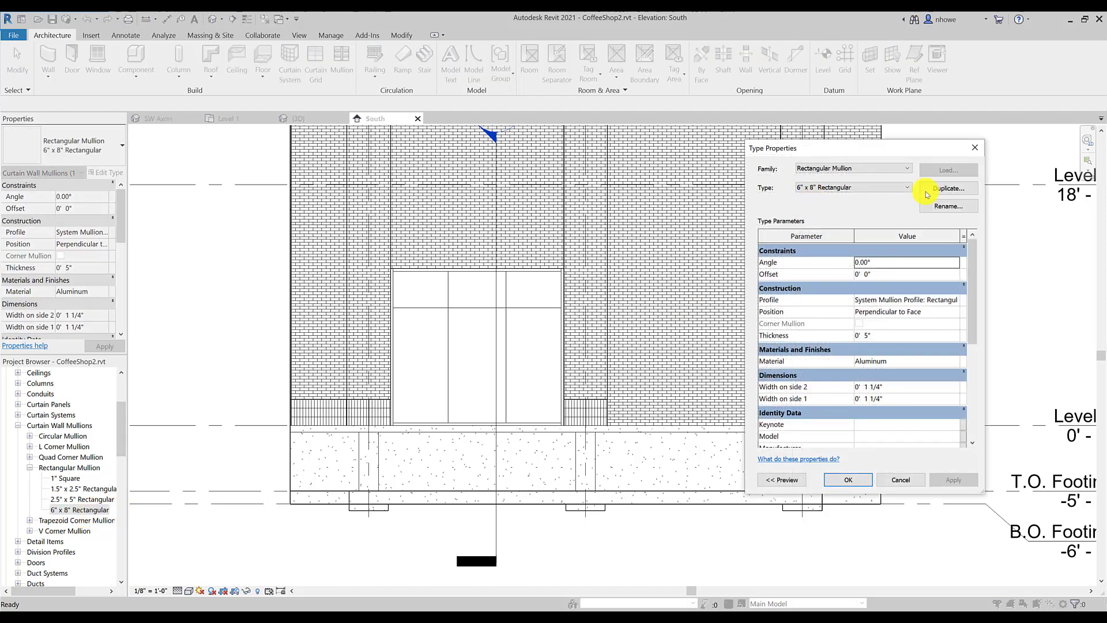
left_click_drag(913, 152, 585, 137)
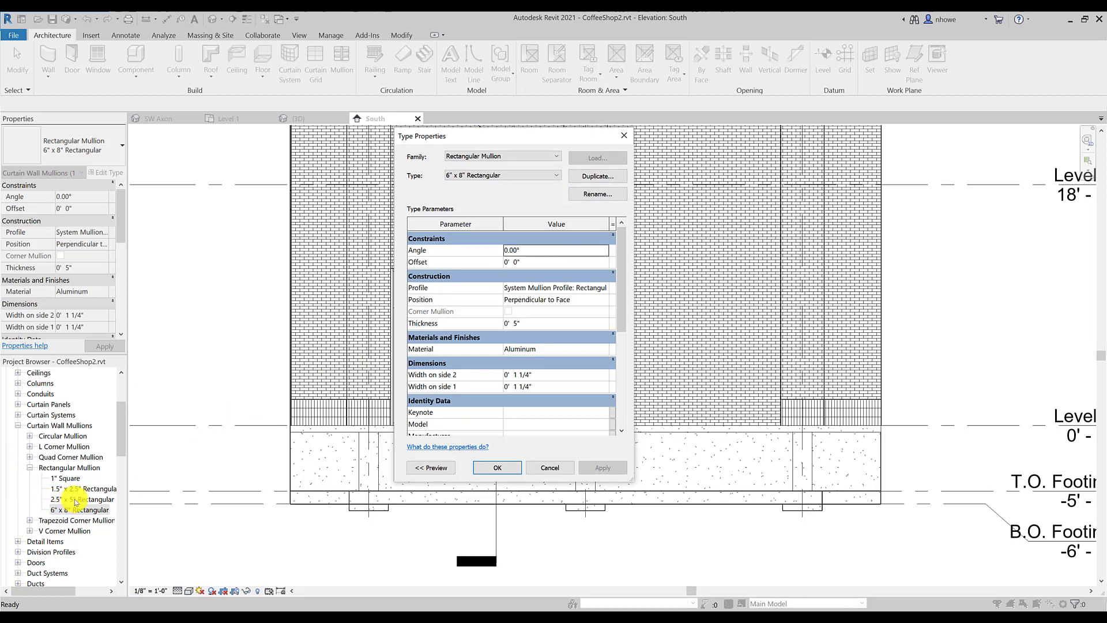
left_click(517, 324)
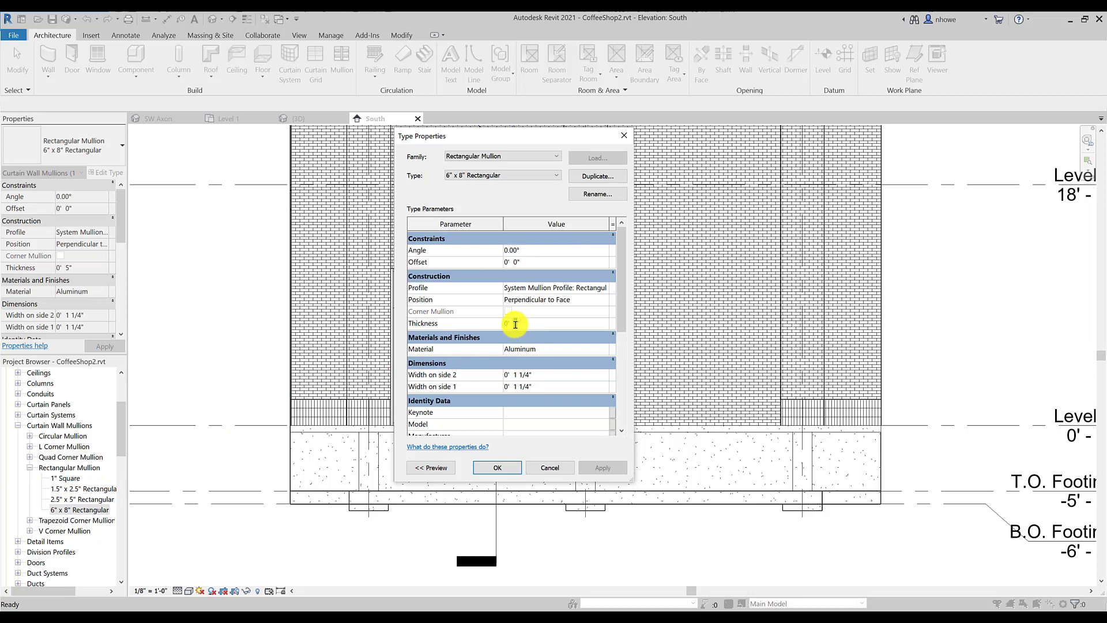
left_click(518, 376)
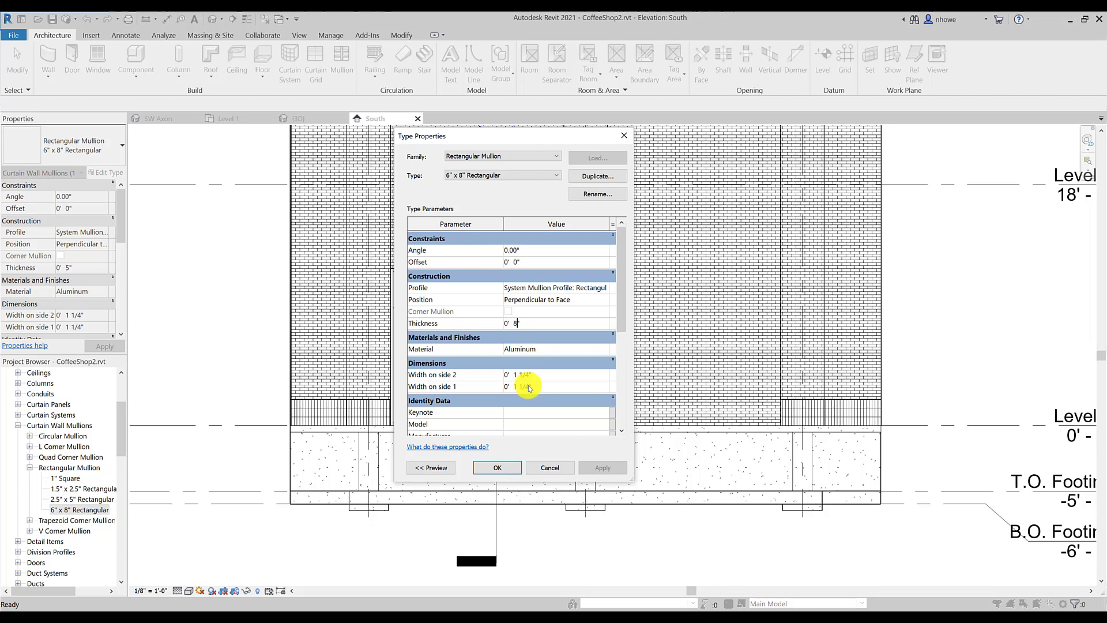
Set the mullion type's Width on side 1 and Width on side 2 to 3" each and accept the type properties
left_click(528, 388)
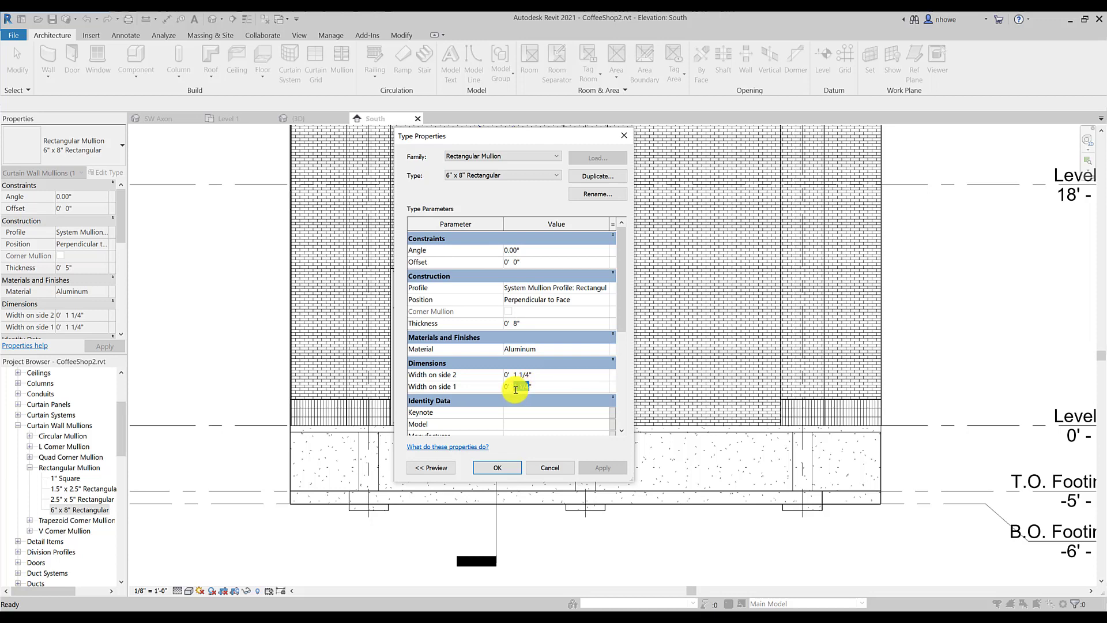
type("3")
left_click(529, 375)
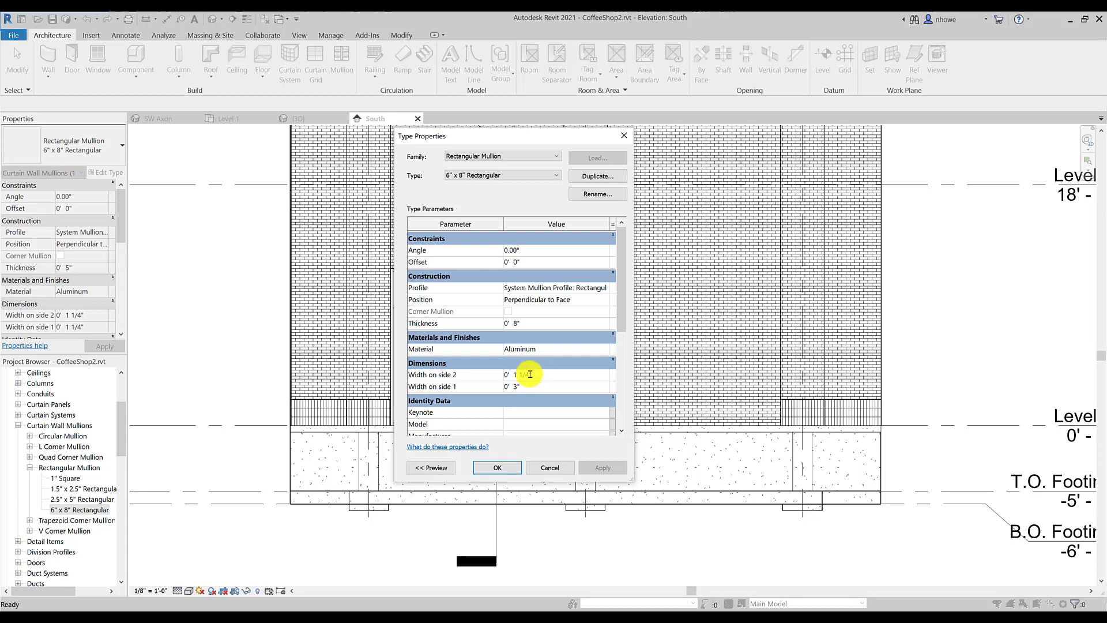
left_click_drag(529, 374, 519, 376)
type("3")
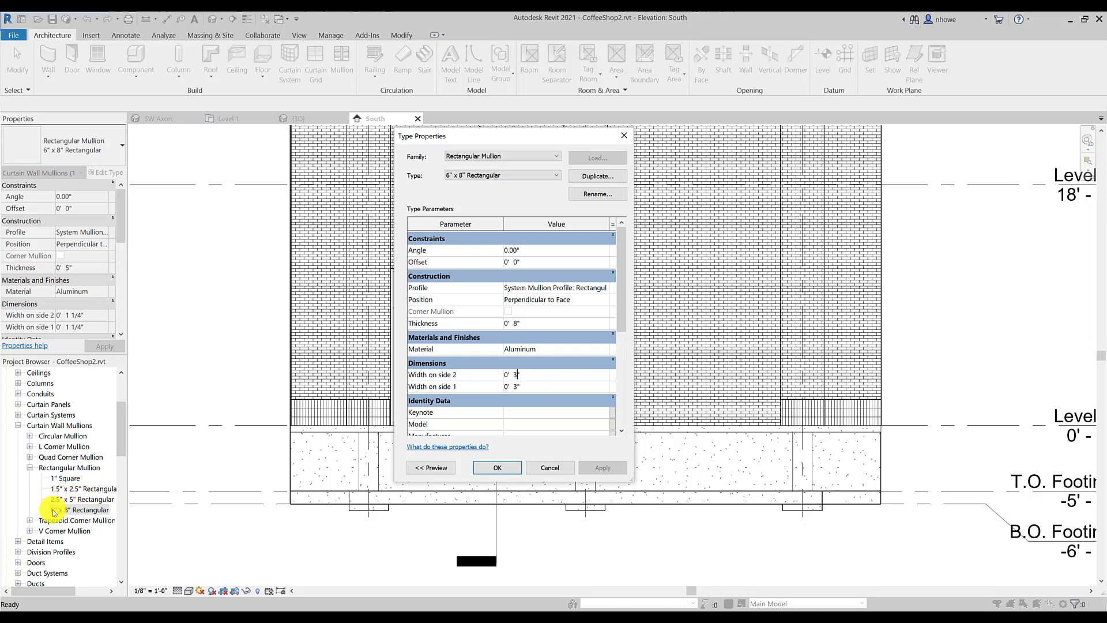
double_click(514, 375)
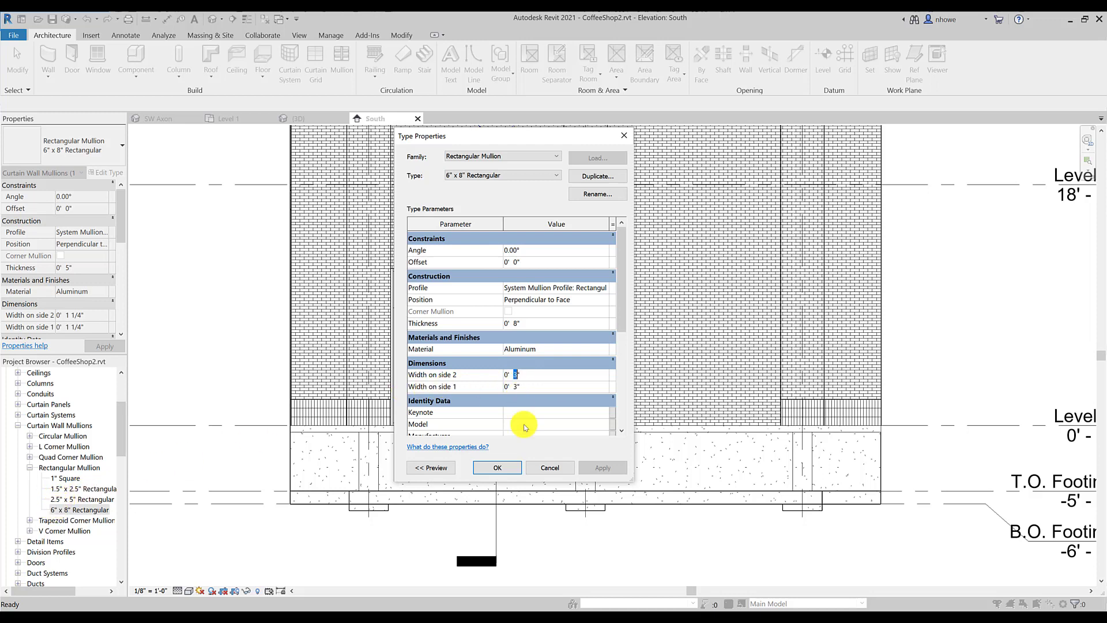
left_click(513, 471)
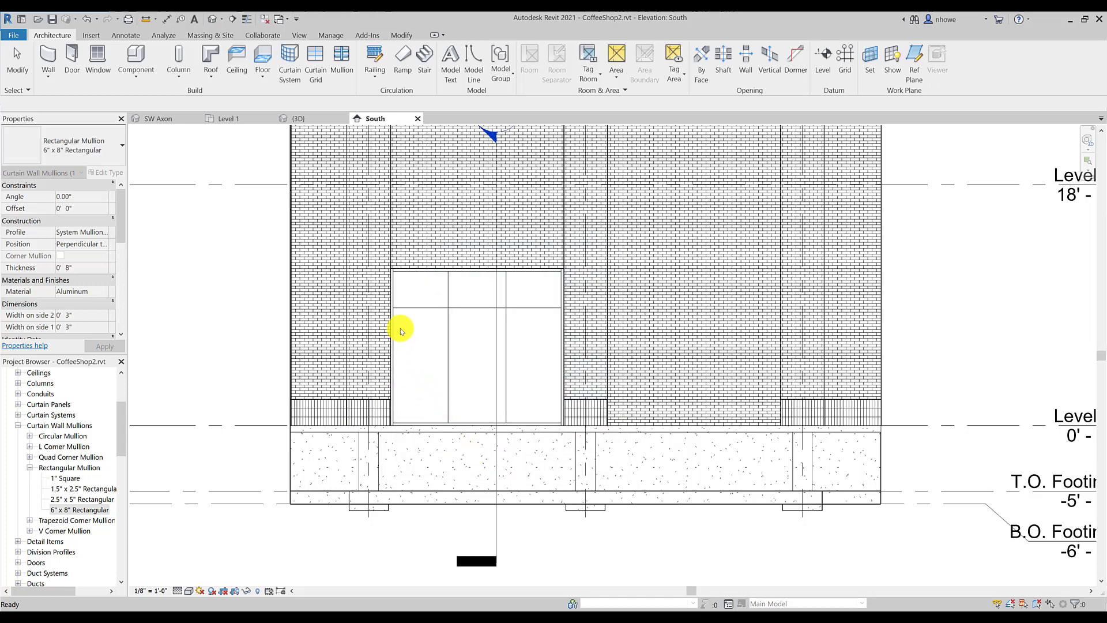
In the three-bay curtain wall's type properties, set the vertical mullions' Border 1 and Border 2 Types to Rectangular Mullion : 6" x 8" Rectangular
left_click(396, 271)
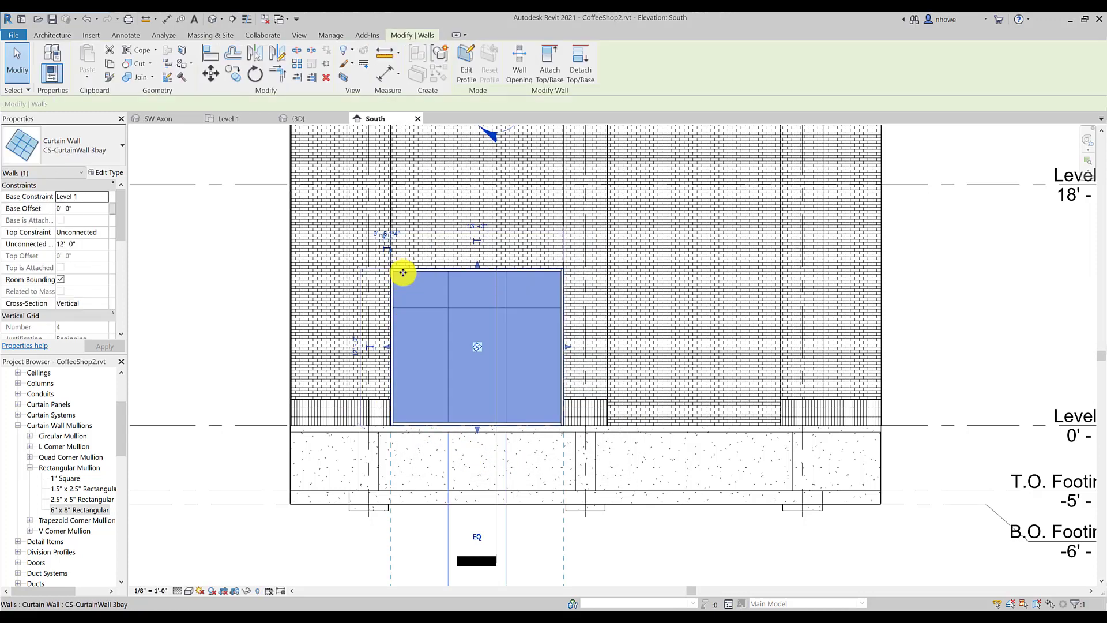
left_click(106, 172)
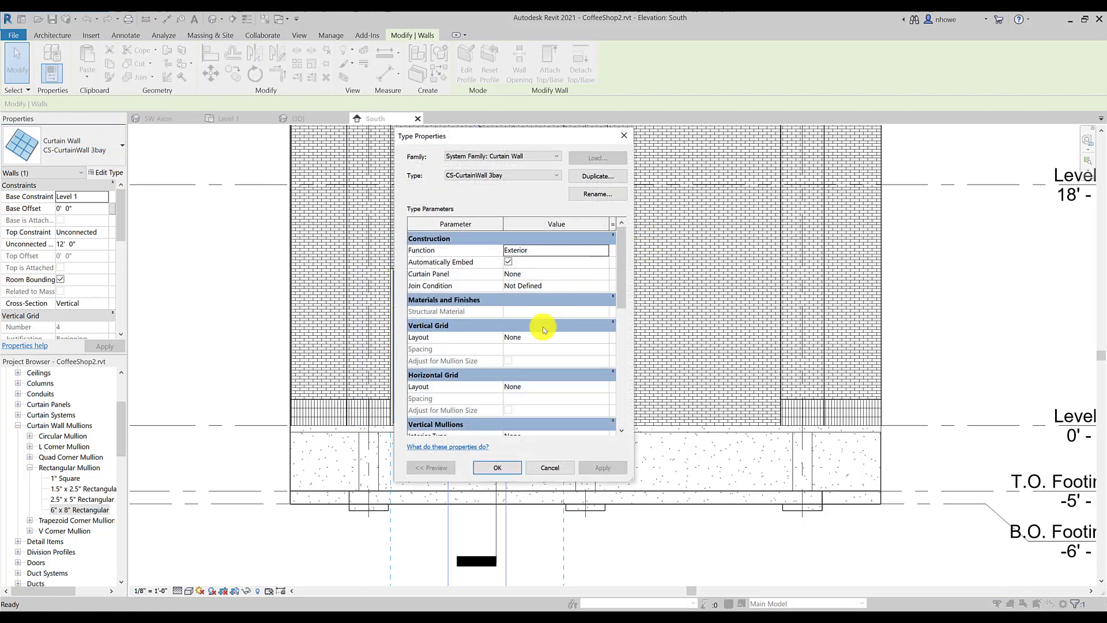
scroll(621, 305, "down", 3)
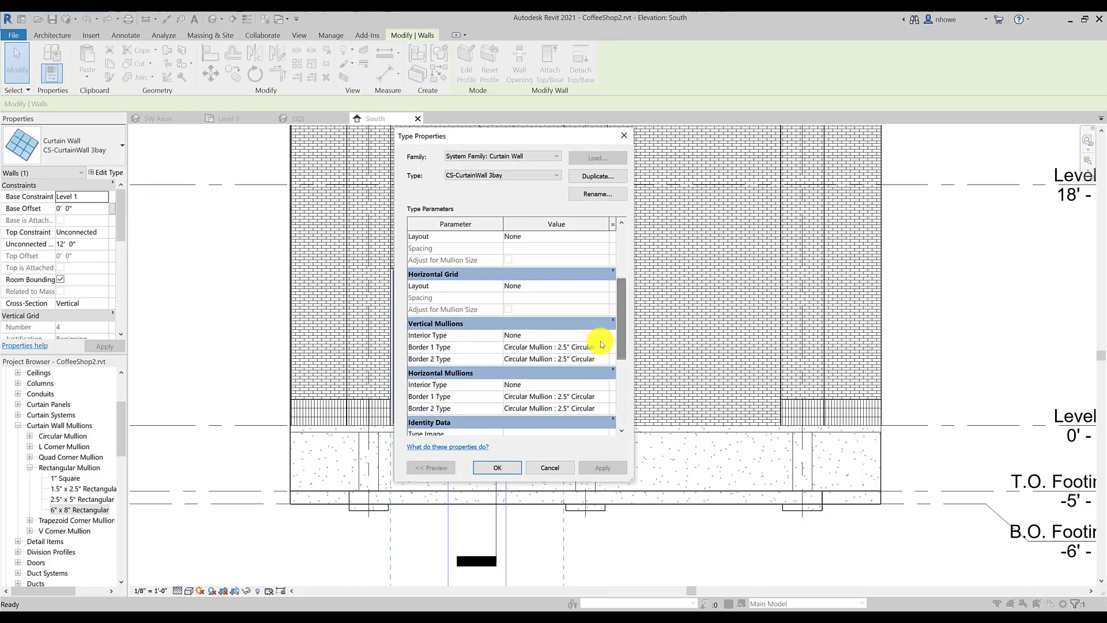
left_click(603, 349)
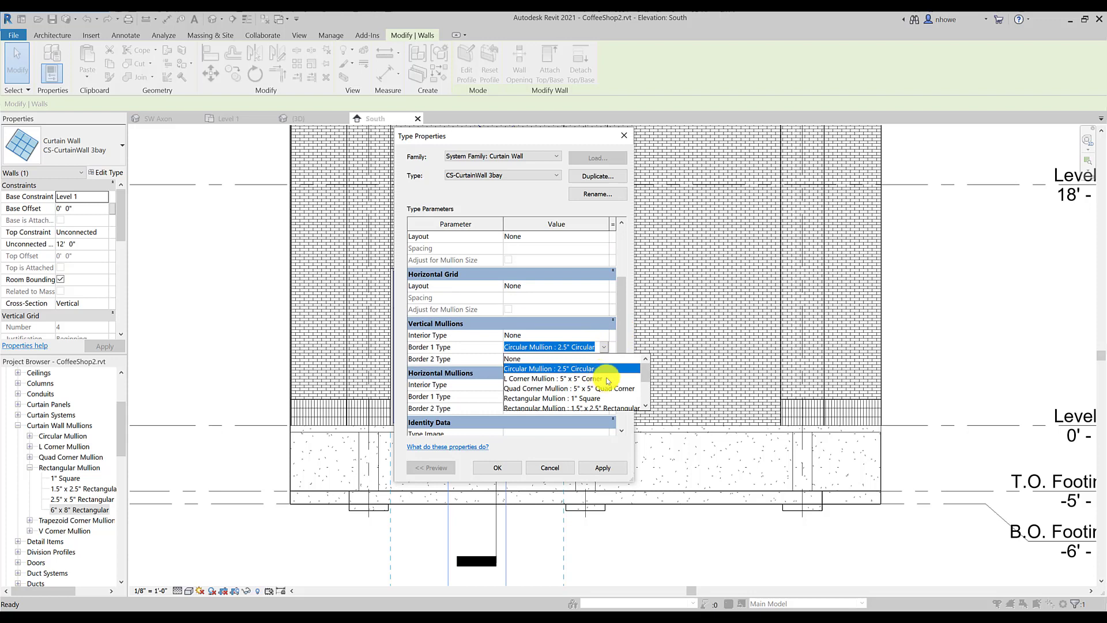
scroll(648, 378, "down", 2)
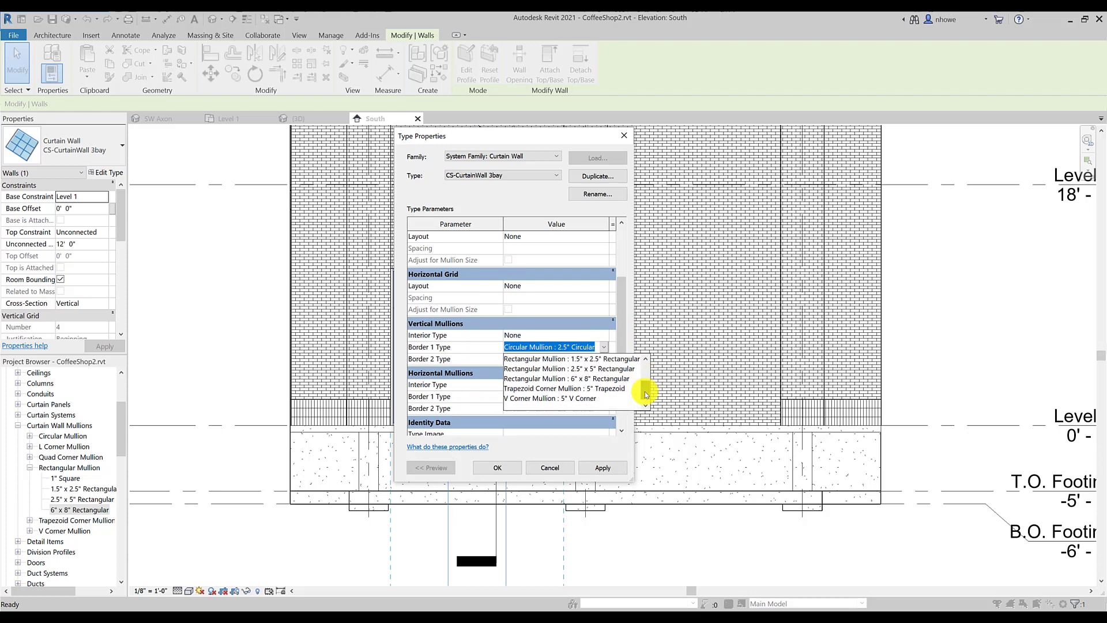
left_click(603, 388)
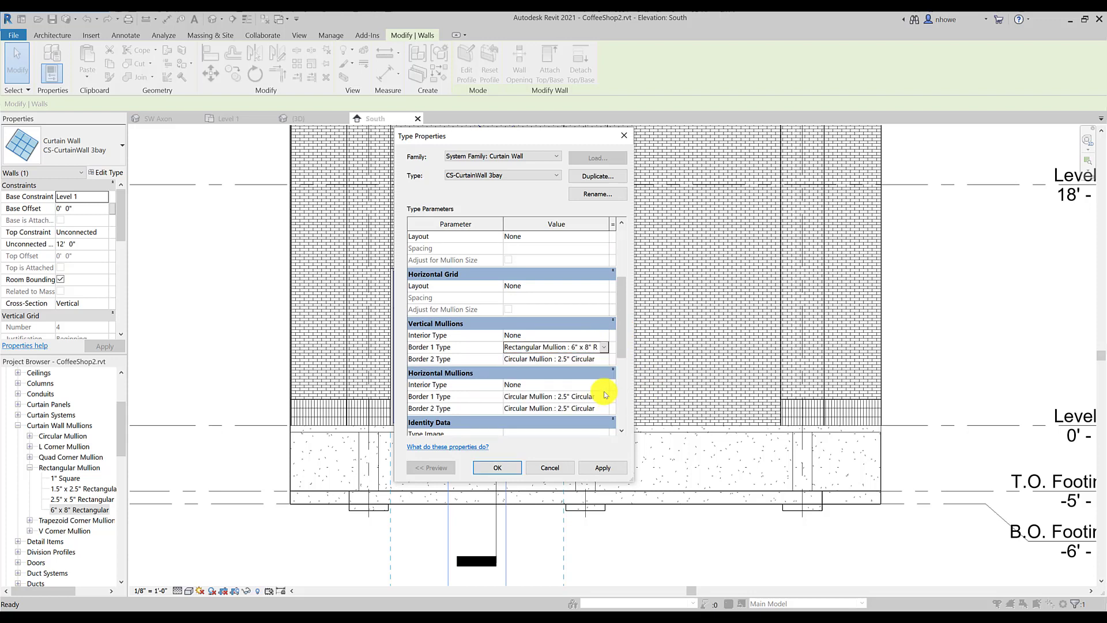
left_click(603, 359)
scroll(613, 392, "down", 2)
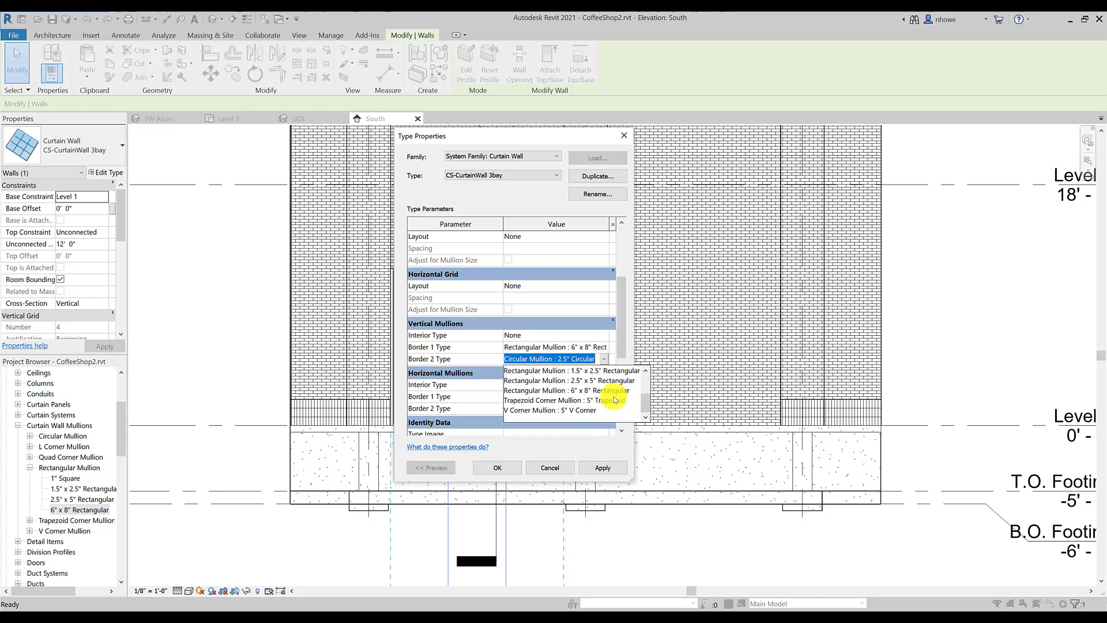
left_click(614, 391)
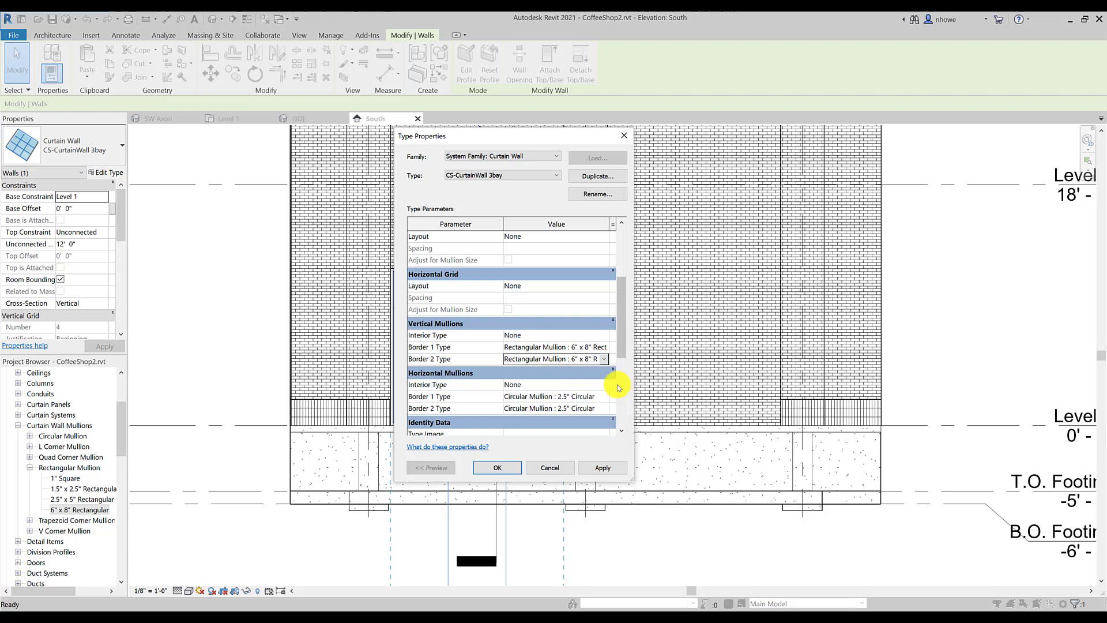
Set the vertical mullions' Interior Type to Rectangular Mullion : 6" x 8" Rectangular
left_click(607, 335)
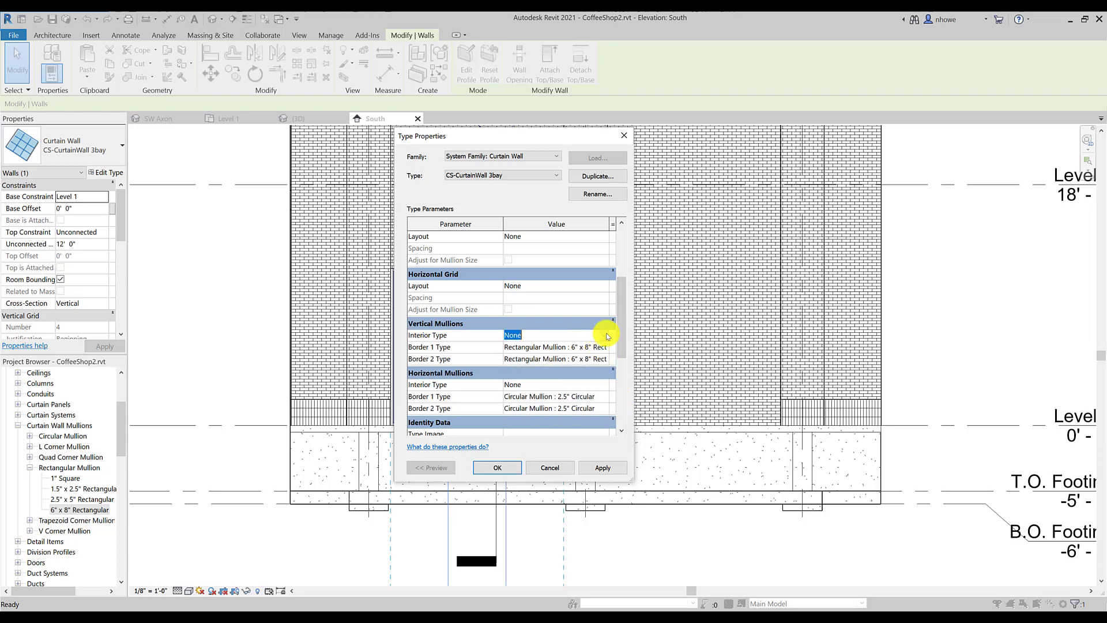
left_click(608, 336)
scroll(616, 384, "down", 1)
left_click(613, 392)
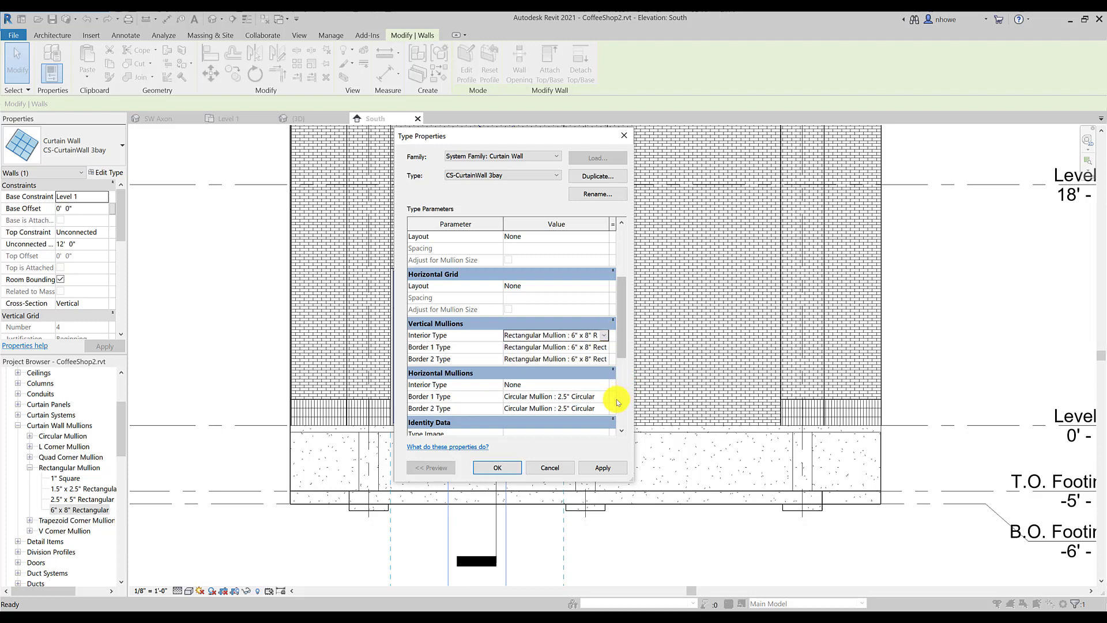
Apply and accept the three-bay curtain wall's type properties and inspect the wall's mullions on the South elevation
left_click(601, 466)
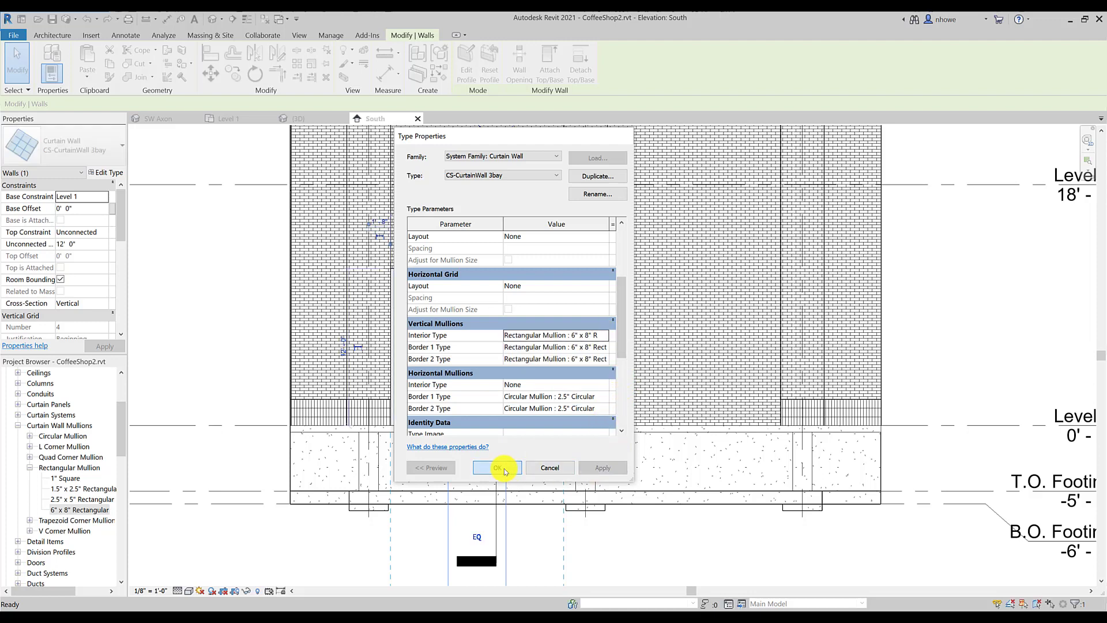
left_click(499, 466)
scroll(569, 363, "up", 1)
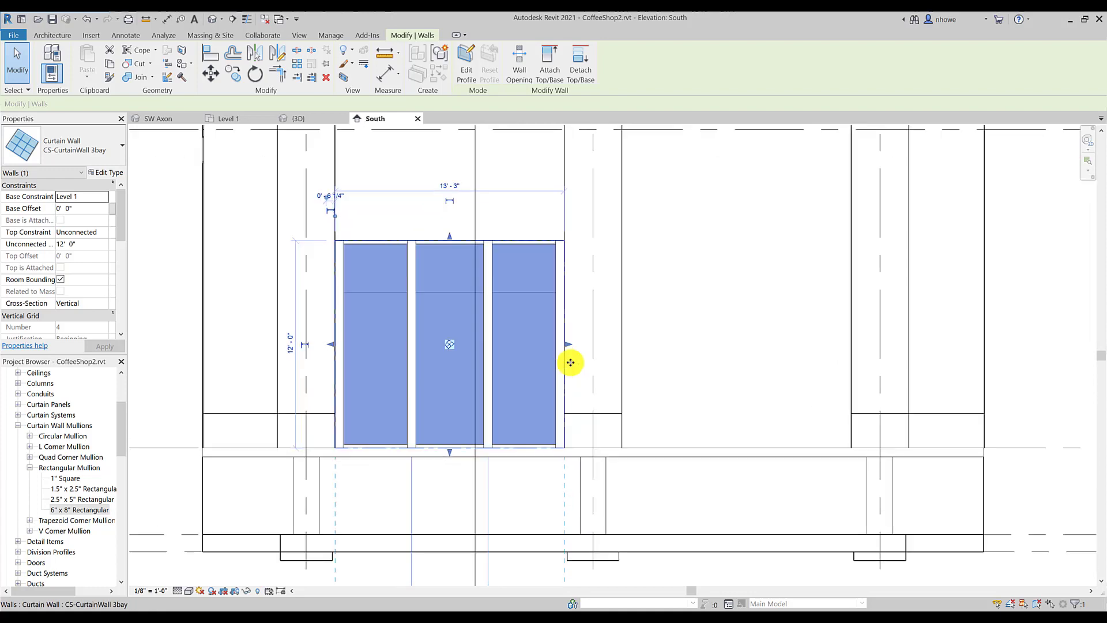
scroll(610, 412, "up", 1)
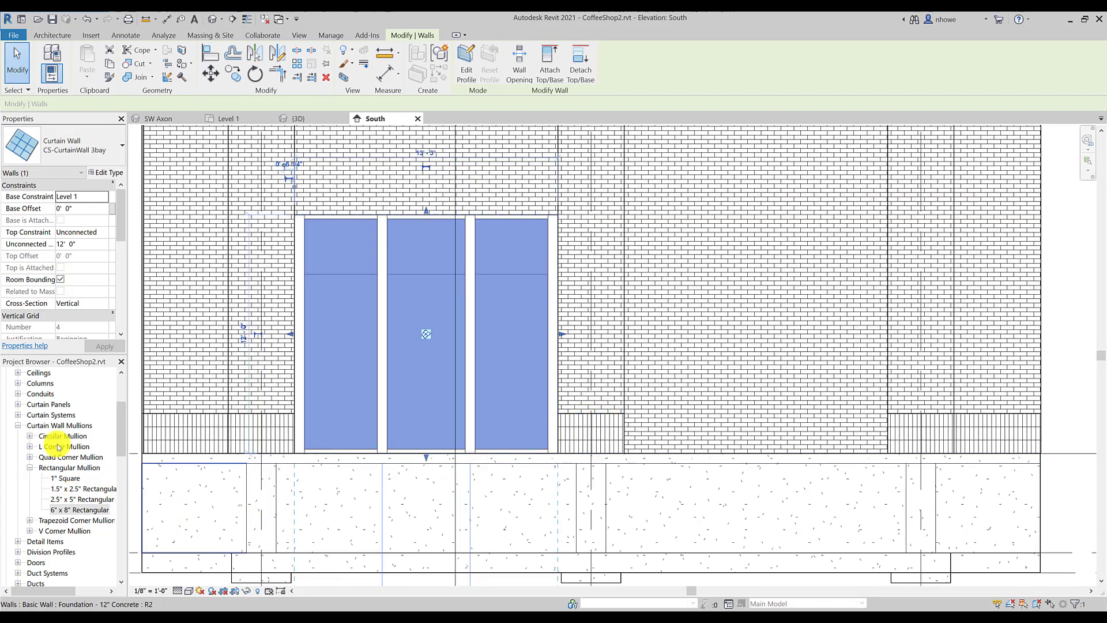
Collapse the Families branch of the project and open the Level 1 floor plan at the curtain wall's mullions
left_click(118, 377)
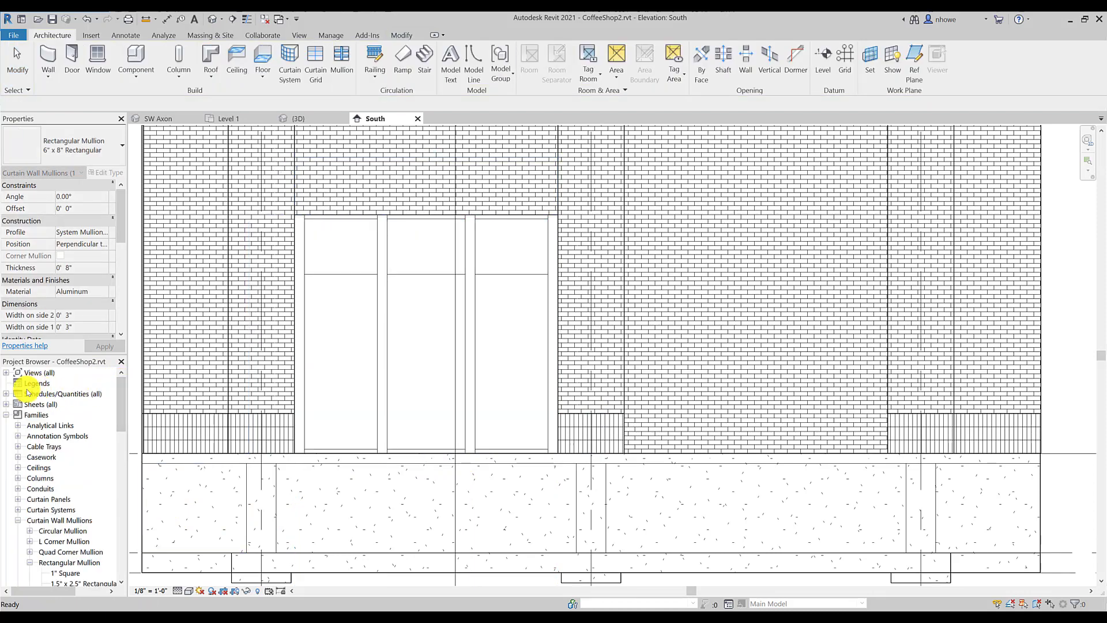
left_click(6, 414)
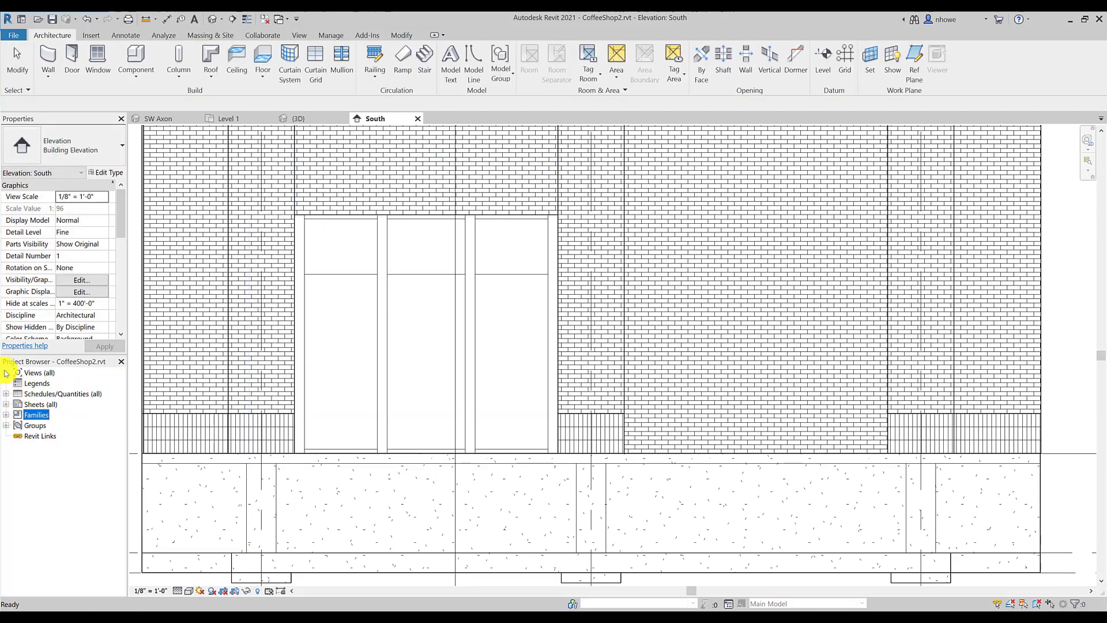
left_click(6, 373)
double_click(31, 415)
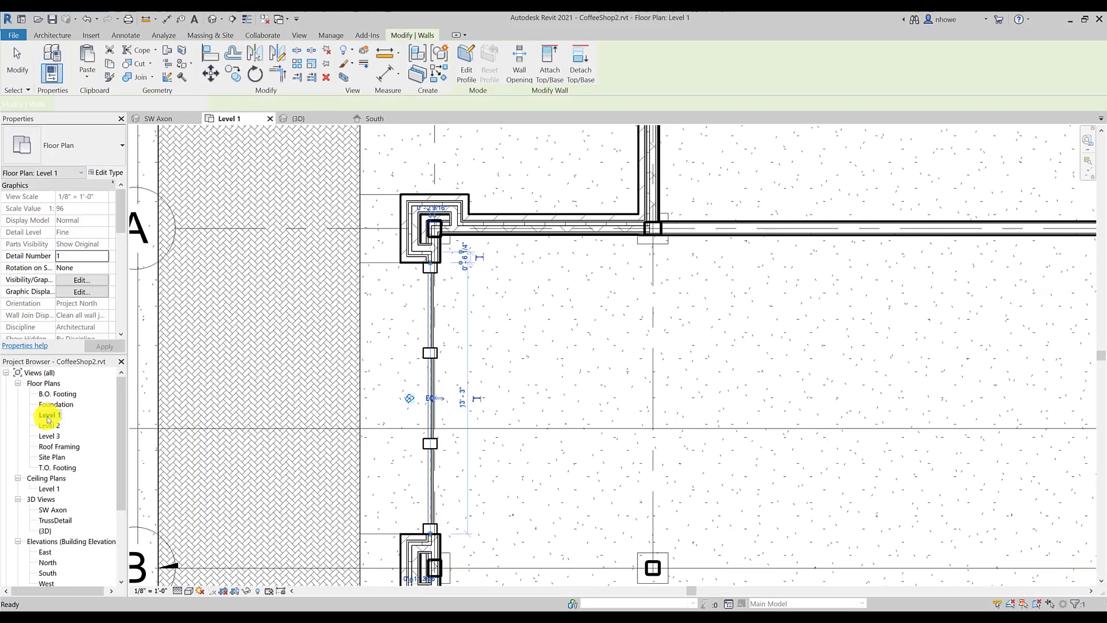
scroll(428, 313, "up", 4)
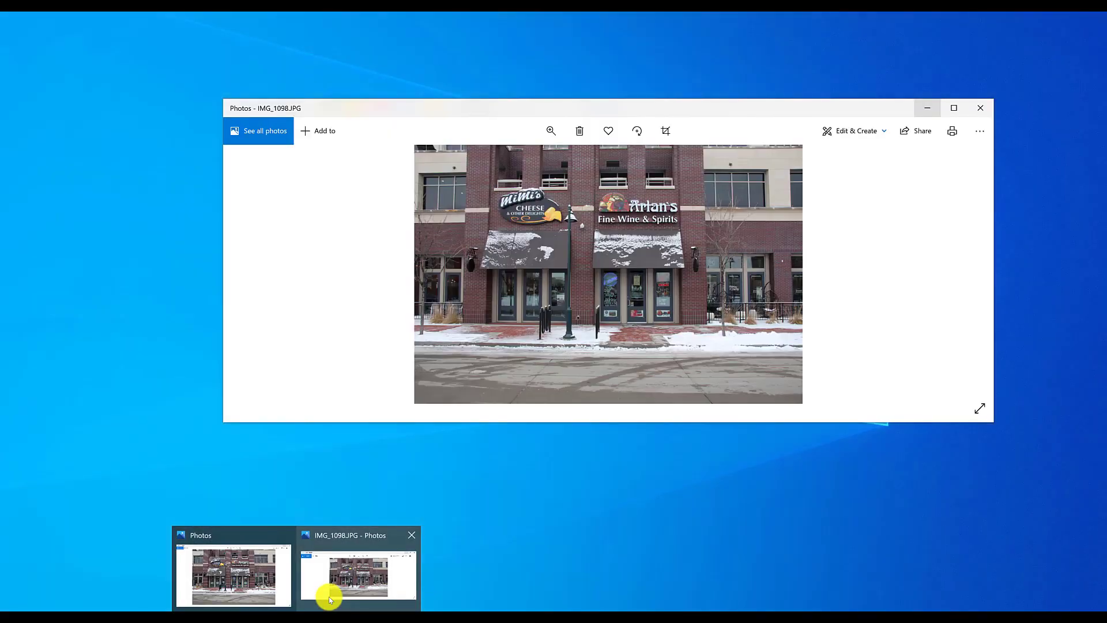
Open the site photo IMG_1113.JPG from the SiteImages folder and examine how the storefront mullions sit against the glass, returning to Revit
left_click(328, 596)
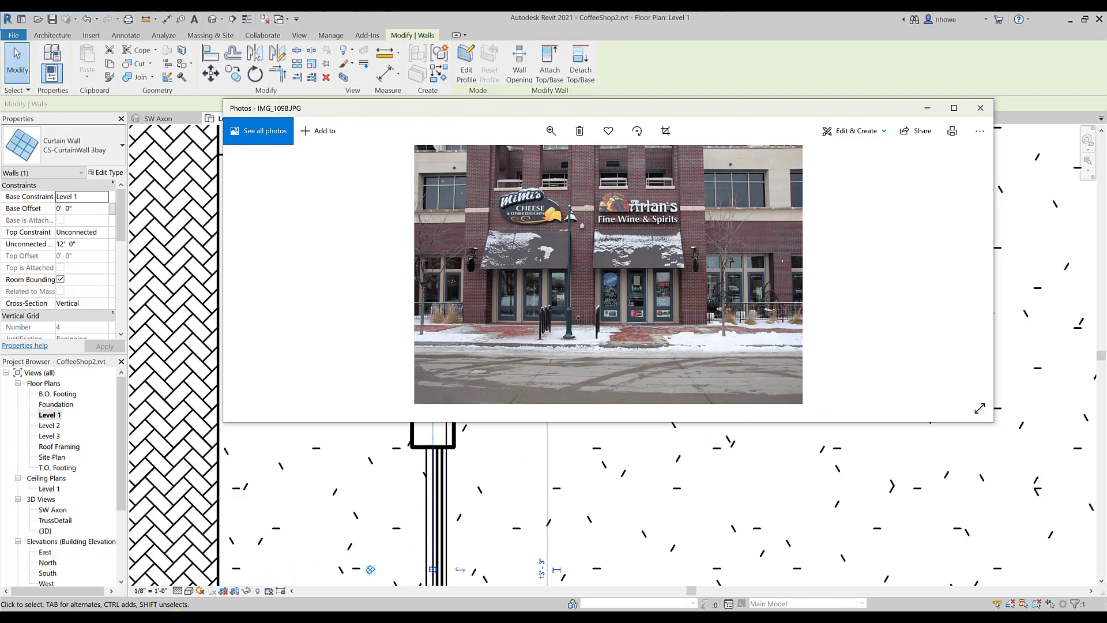
left_click(98, 618)
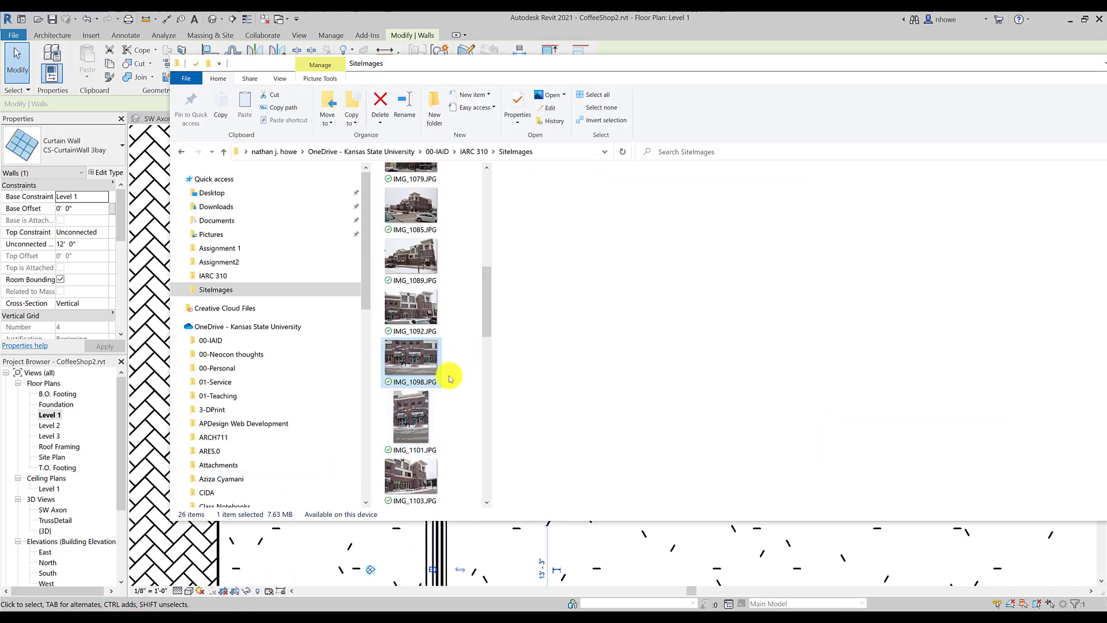
left_click_drag(486, 315, 489, 416)
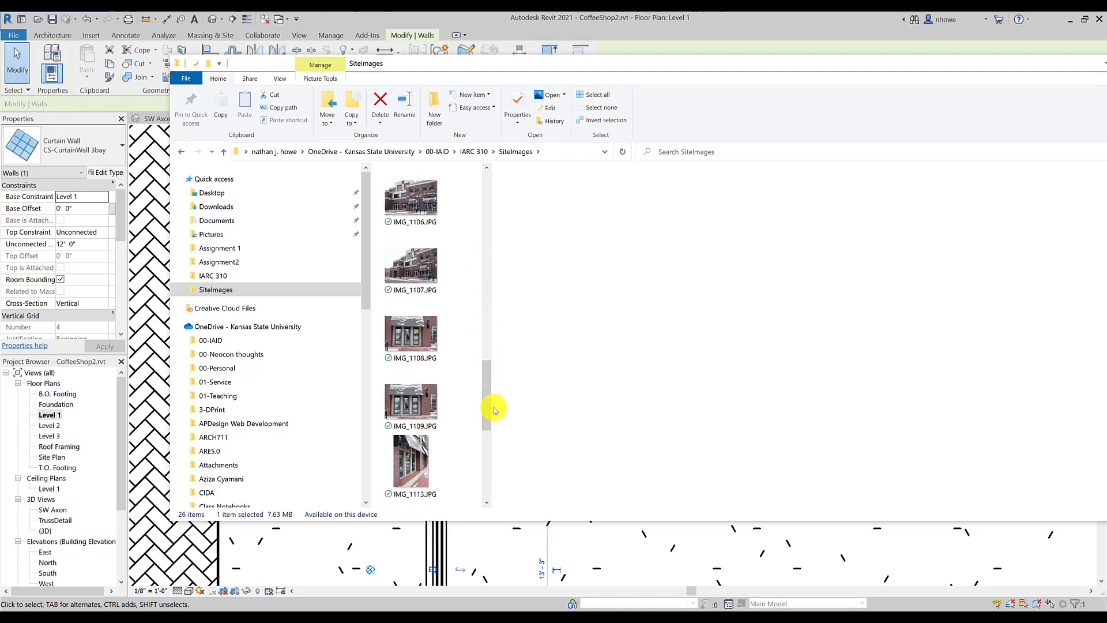
left_click(417, 470)
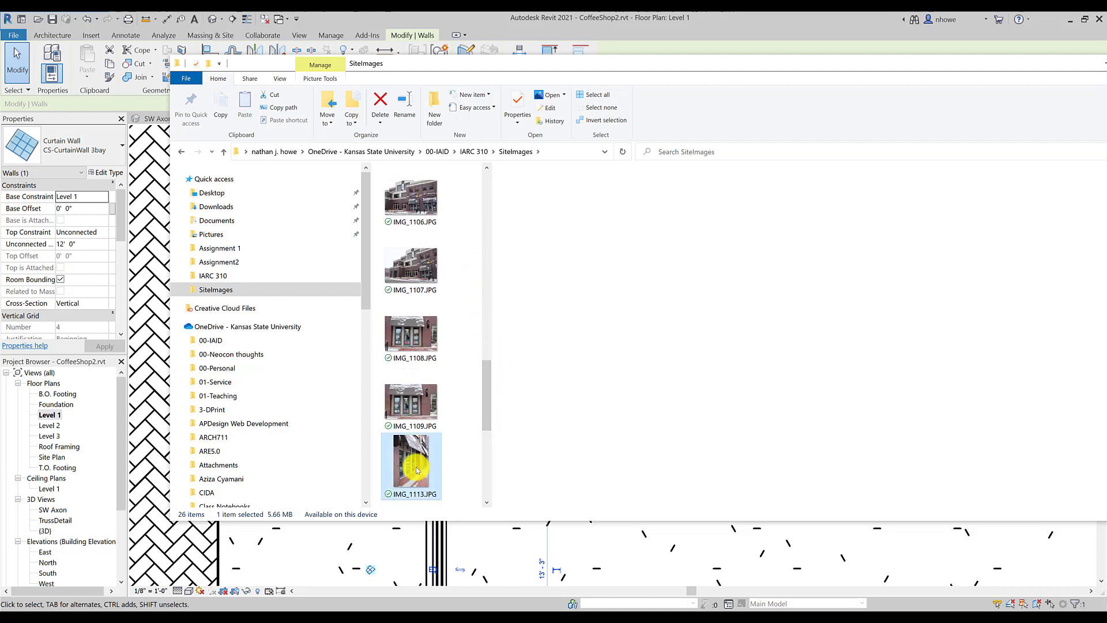
double_click(422, 470)
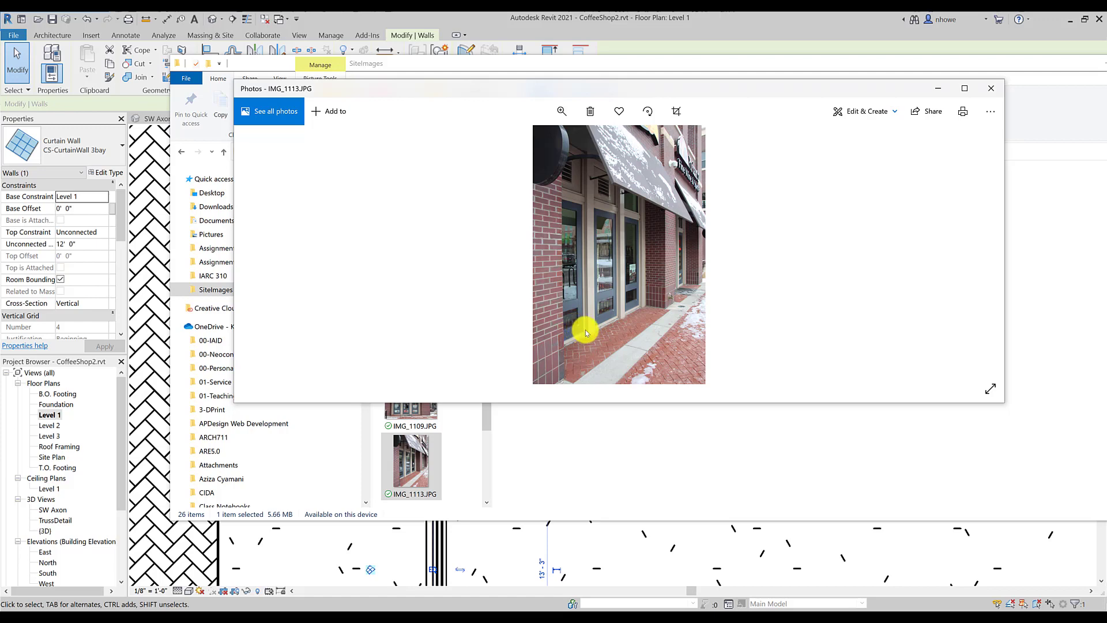
left_click(415, 560)
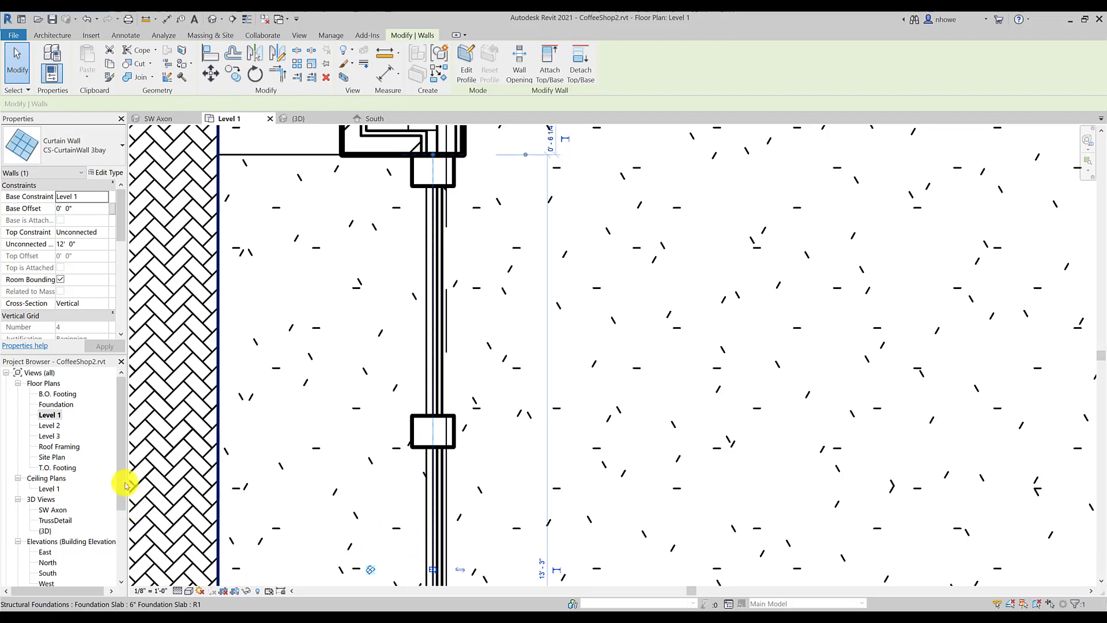
In the type properties of the 6" x 8" Rectangular mullion, set the Offset to 2" and accept
left_click_drag(122, 486, 116, 566)
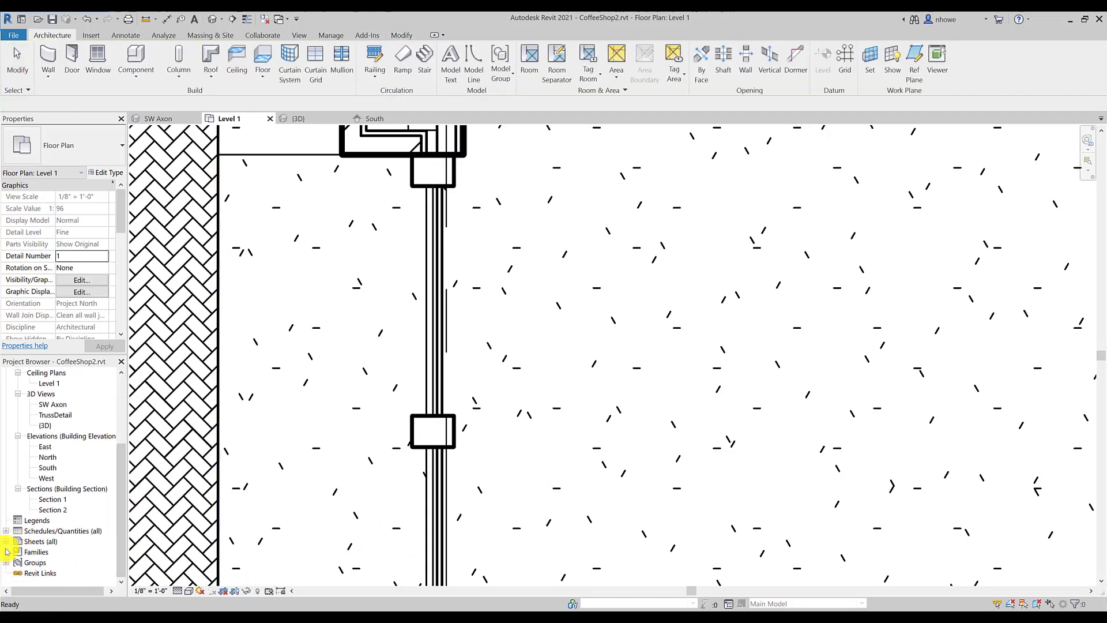
left_click(5, 553)
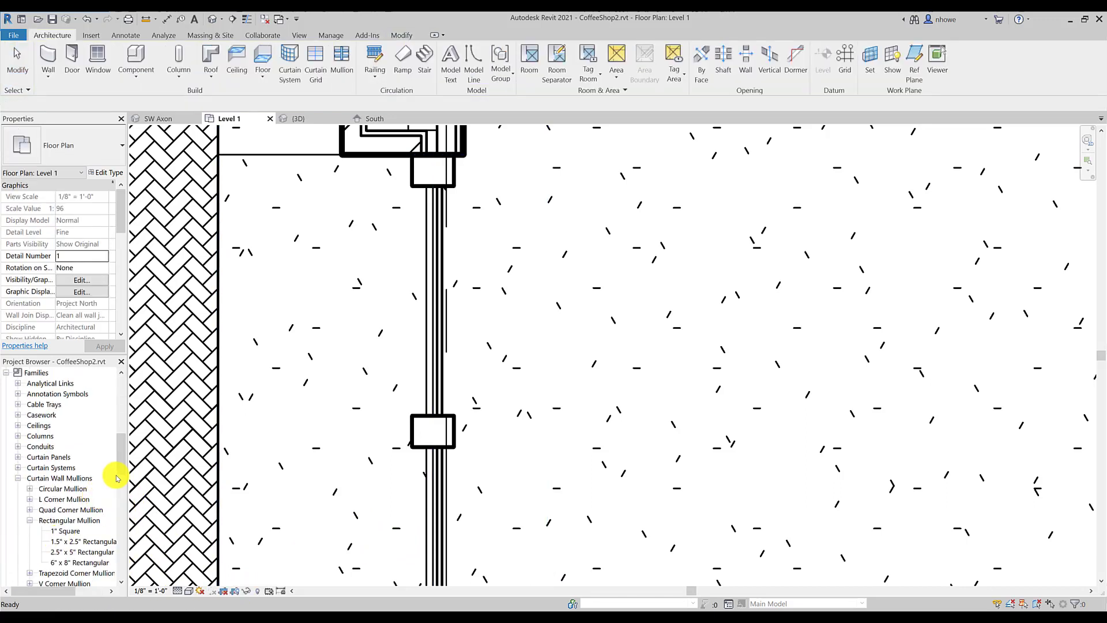
scroll(120, 470, "down", 3)
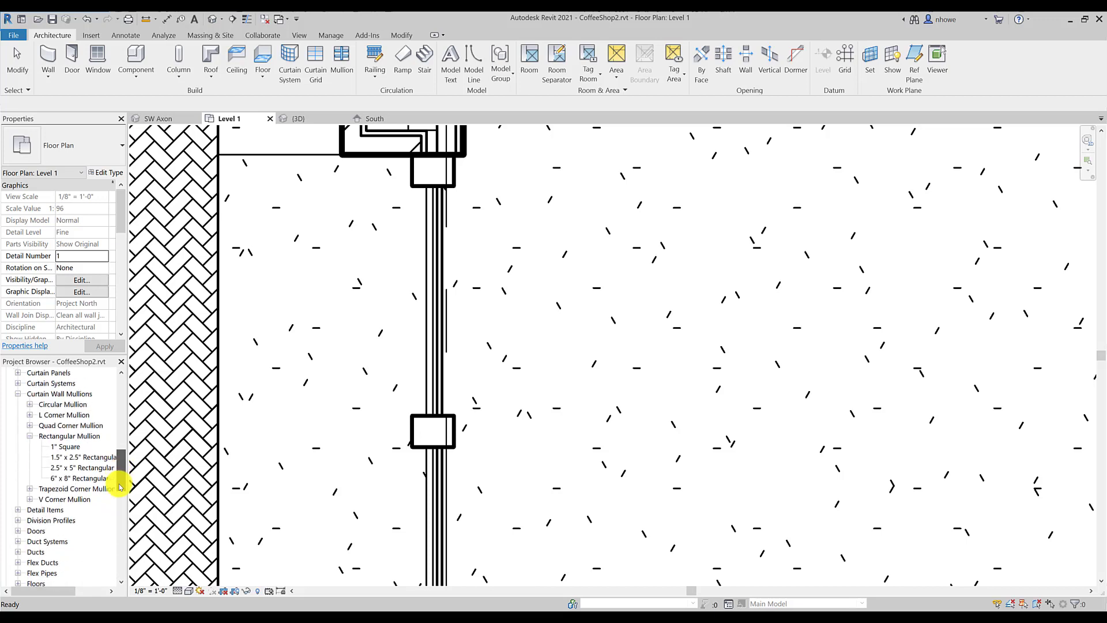
left_click(86, 478)
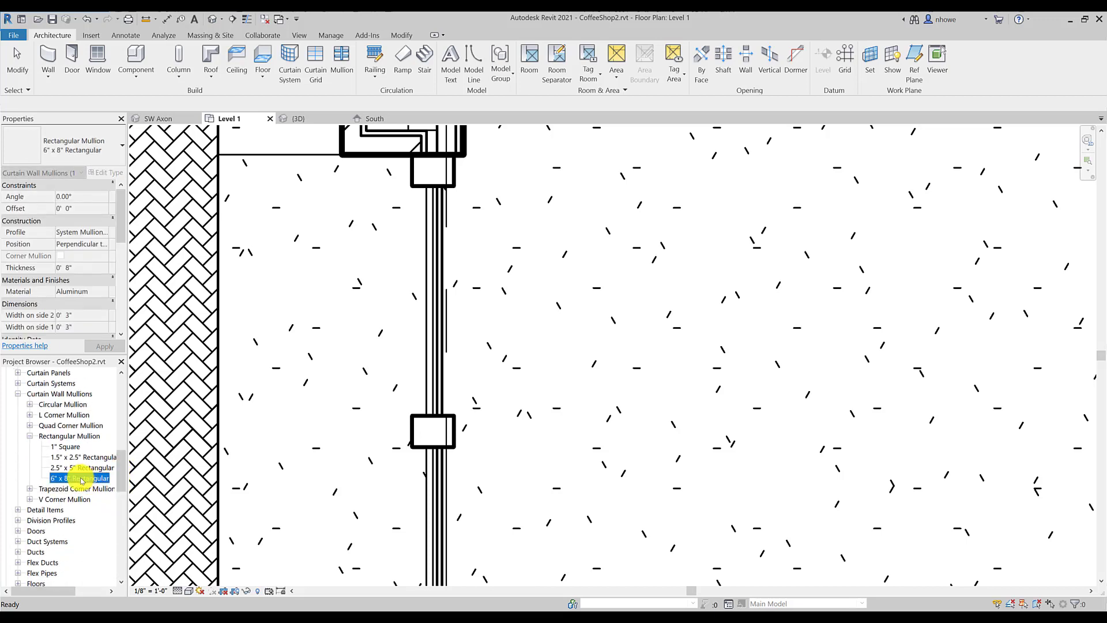
double_click(83, 479)
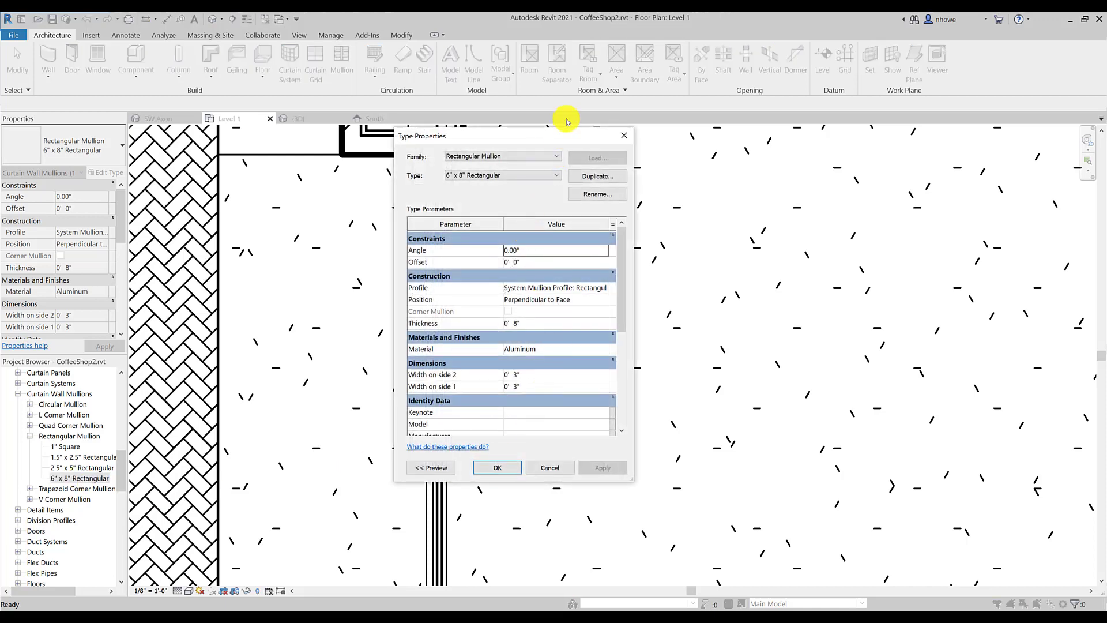
left_click_drag(560, 136, 861, 167)
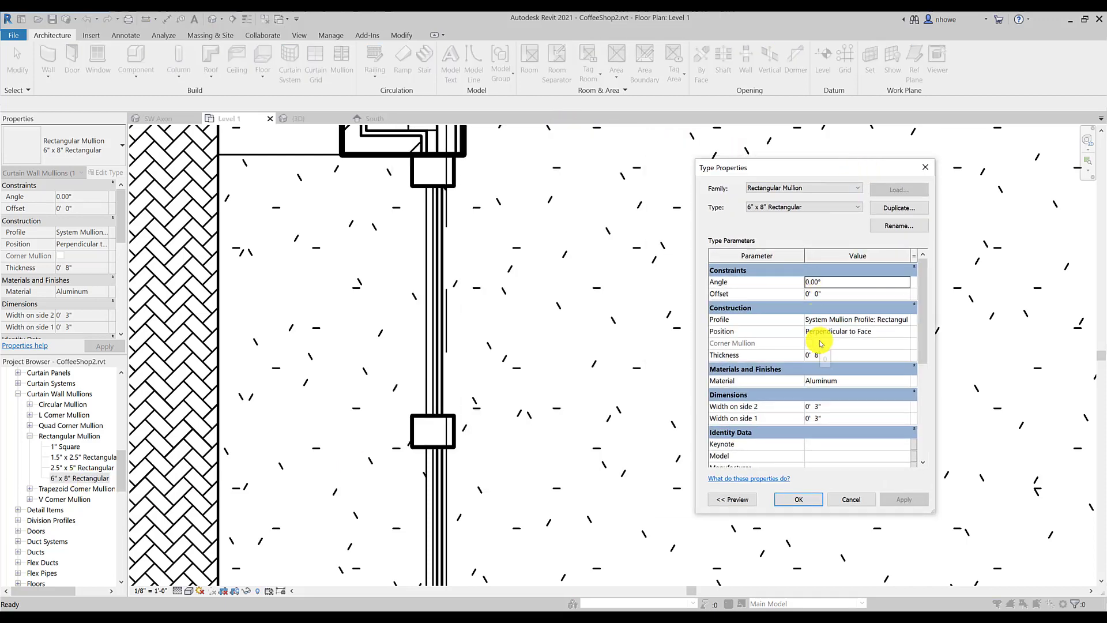
left_click(818, 294)
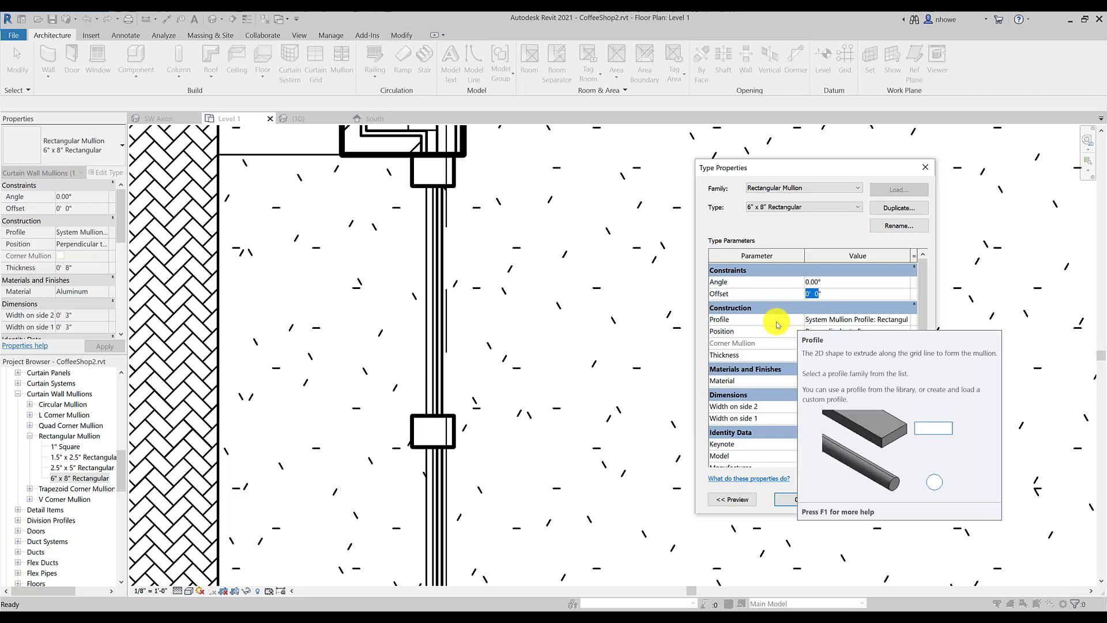
type("2\"")
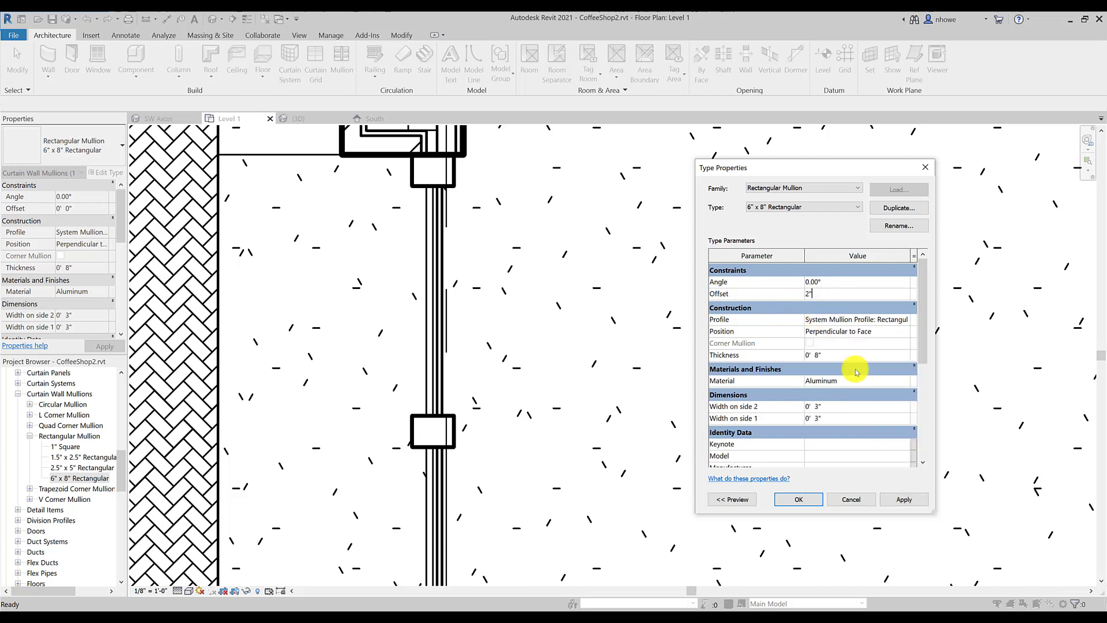
left_click(903, 500)
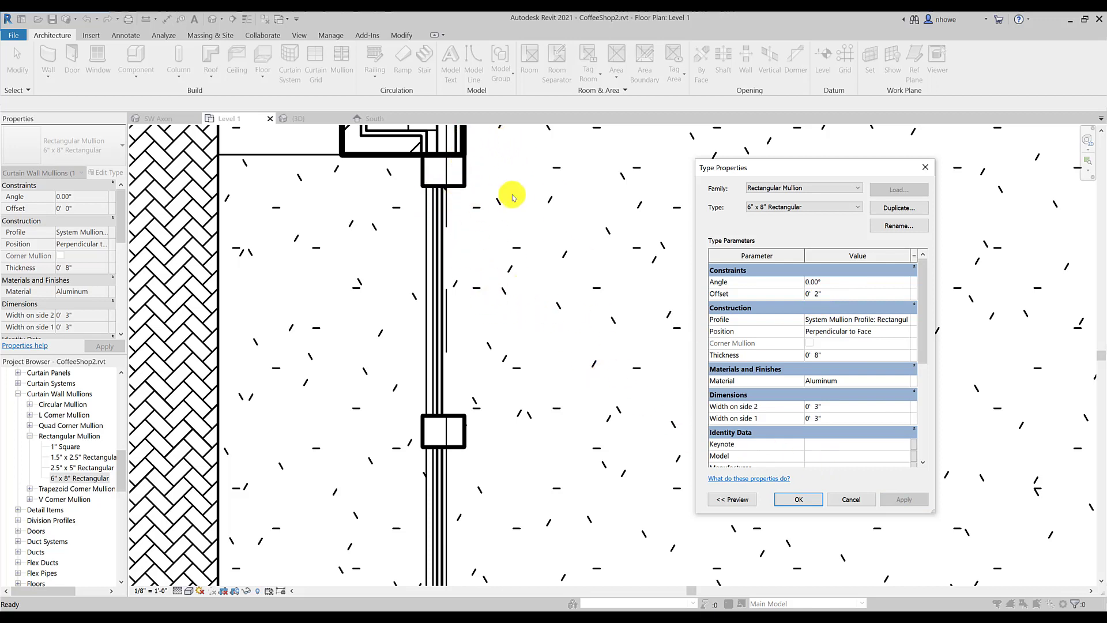
left_click(799, 499)
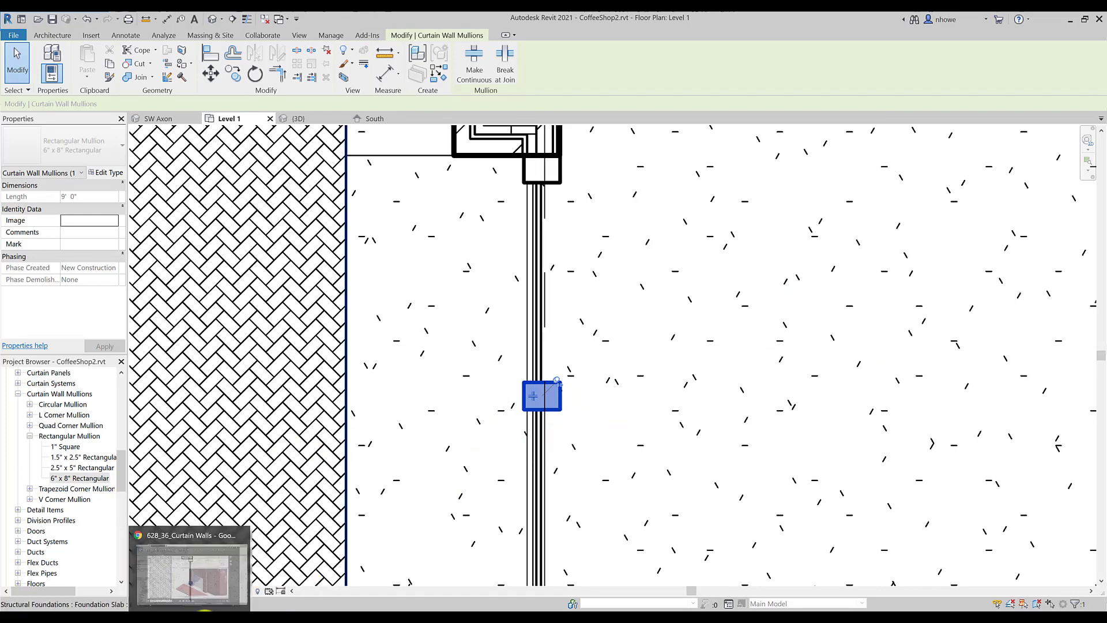
Check the storefront photo IMG_1113.JPG again and rename the 6" x 8" Rectangular mullion type to 8" x 6" Rectangular
left_click(355, 577)
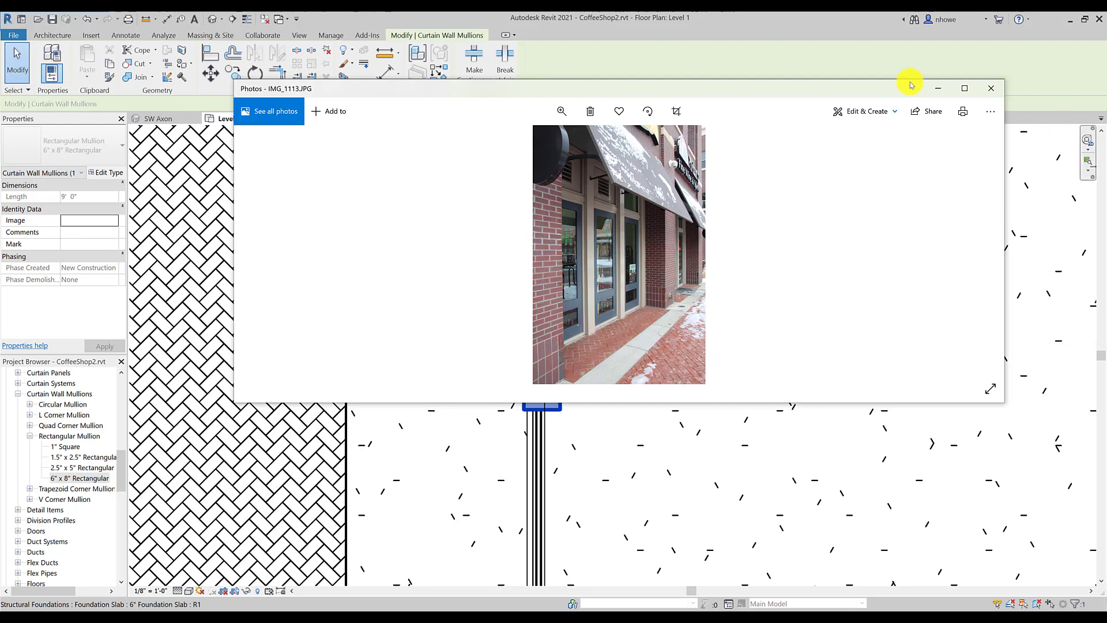
left_click(915, 58)
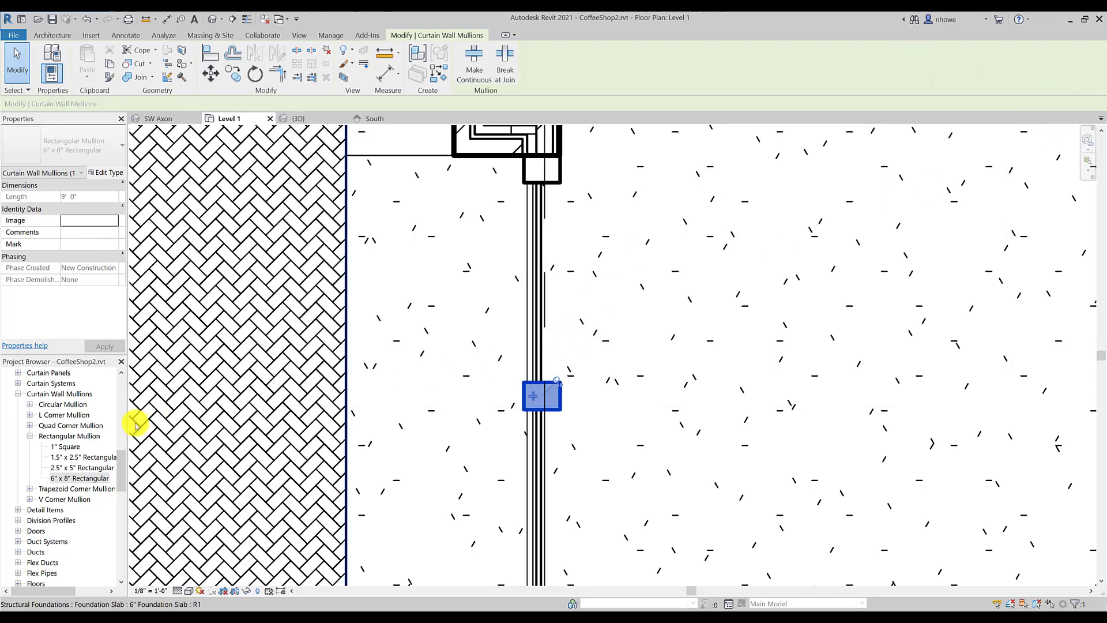
left_click(61, 479)
right_click(65, 479)
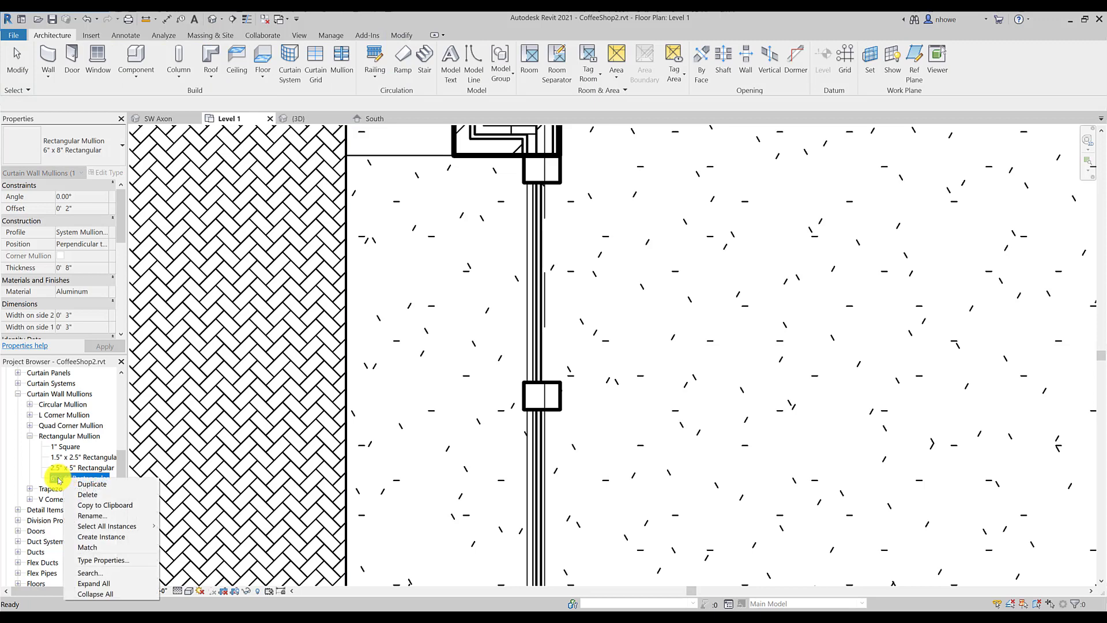
left_click(101, 515)
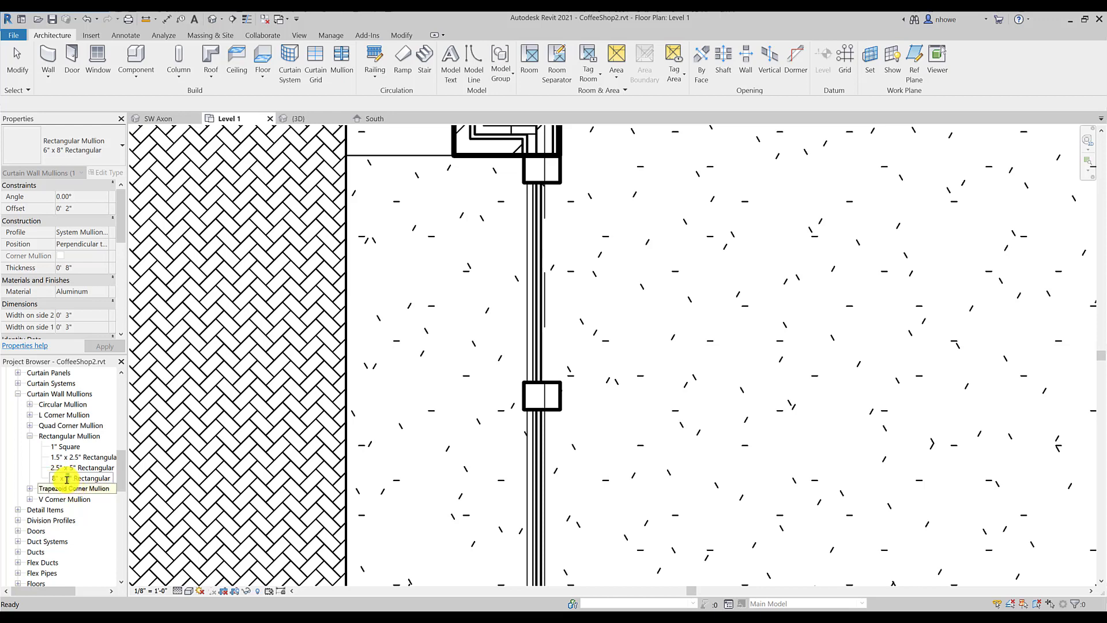
type("6")
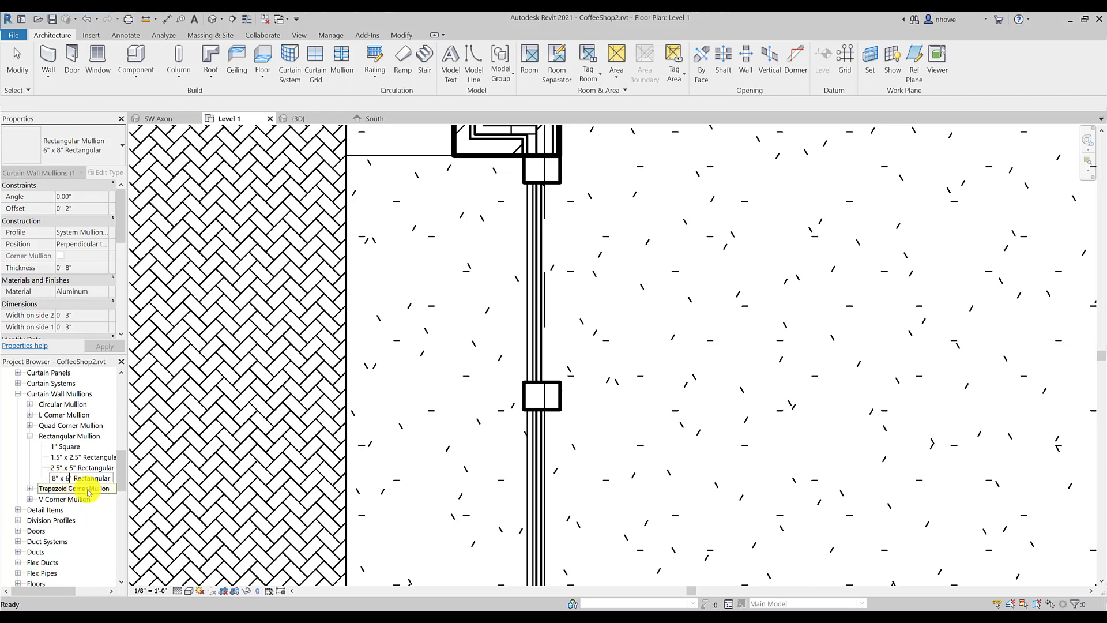
left_click(101, 489)
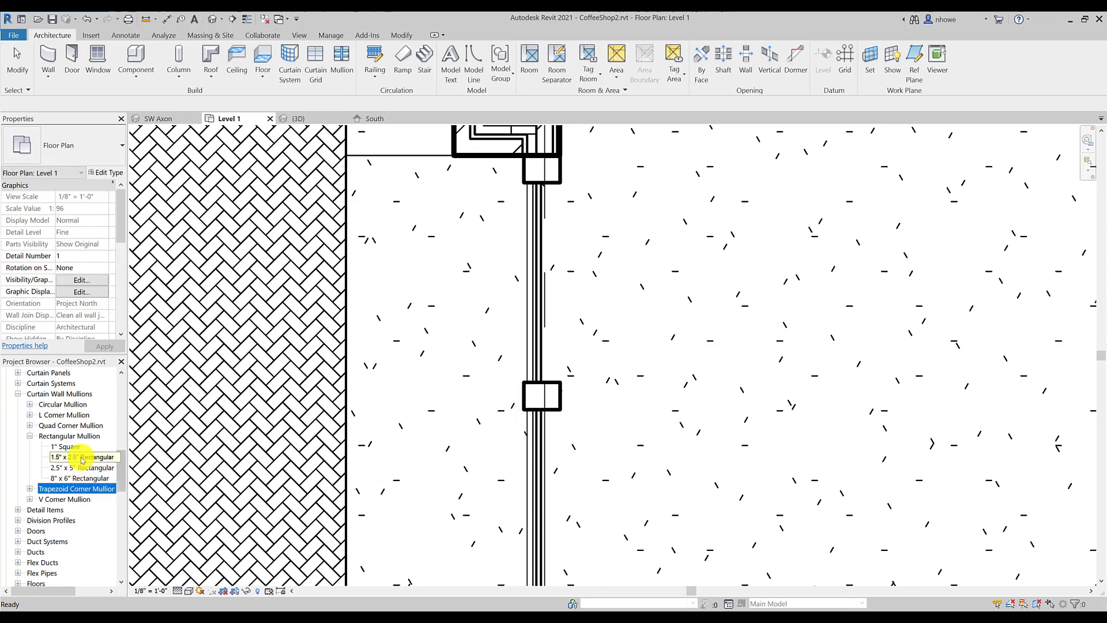
Set the 8" x 6" Rectangular mullion's Thickness to 6" and both side widths to 4", and accept the type properties
left_click(82, 478)
double_click(81, 479)
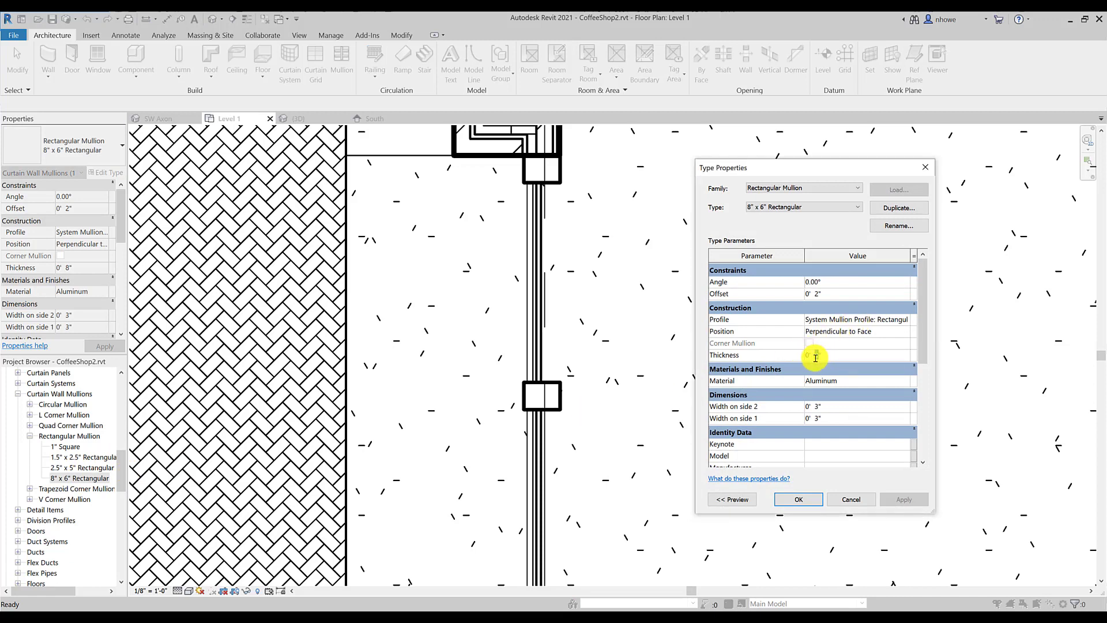
left_click(815, 408)
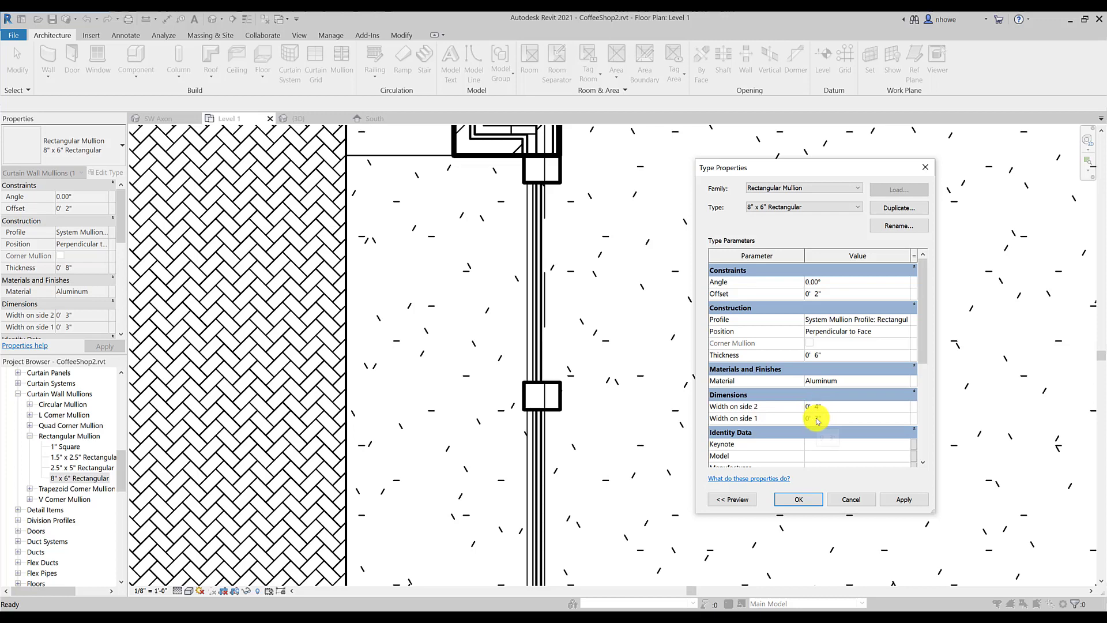
left_click_drag(813, 419, 829, 421)
type("4\"")
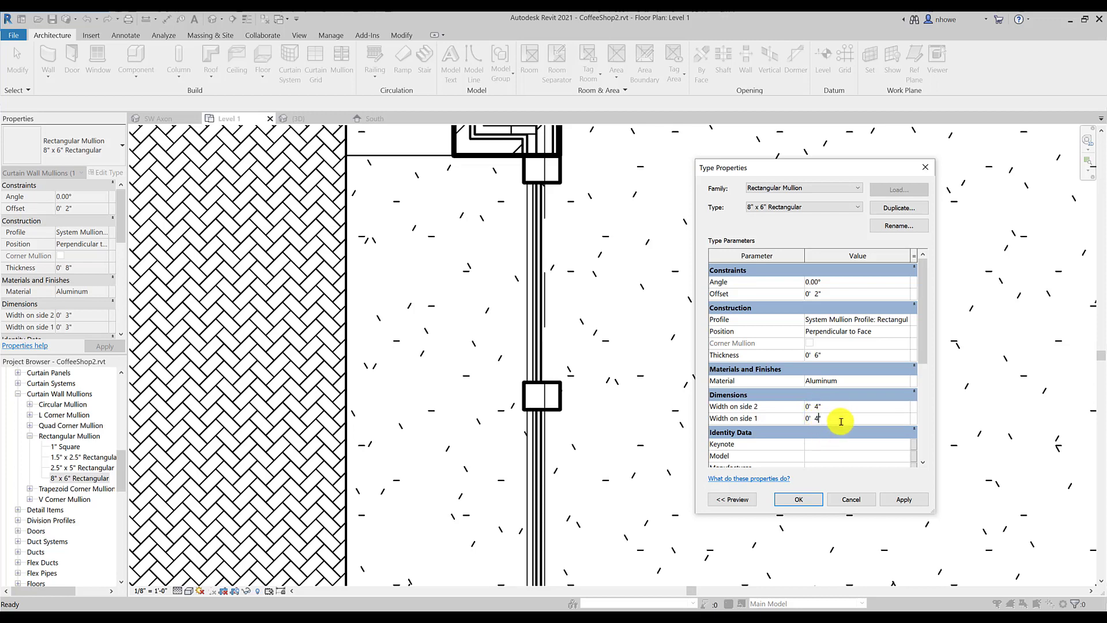
left_click(898, 500)
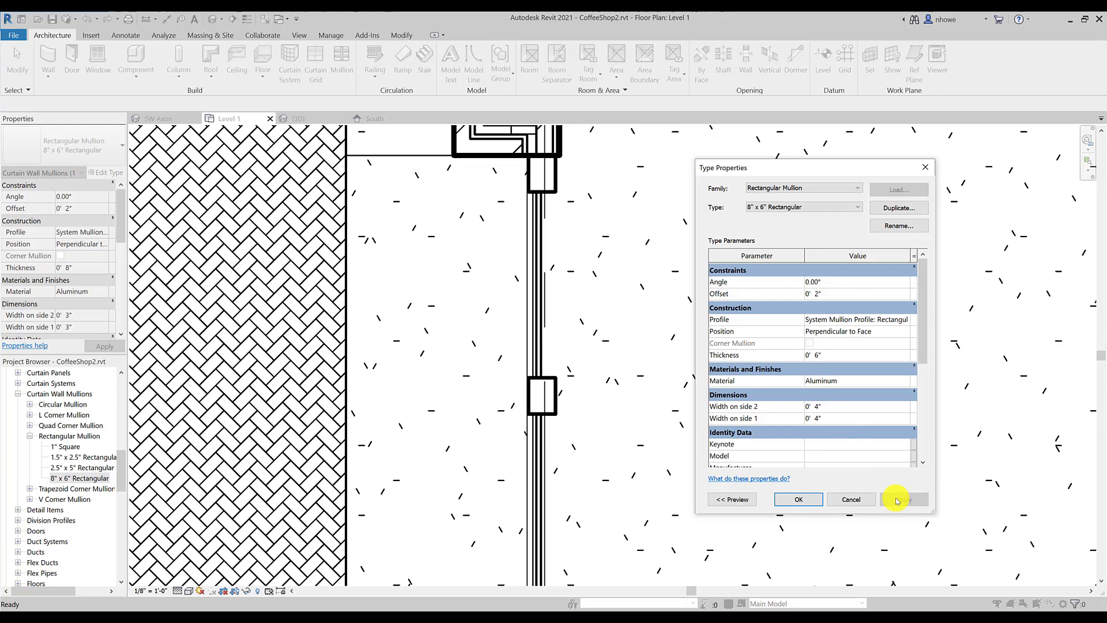
left_click(799, 499)
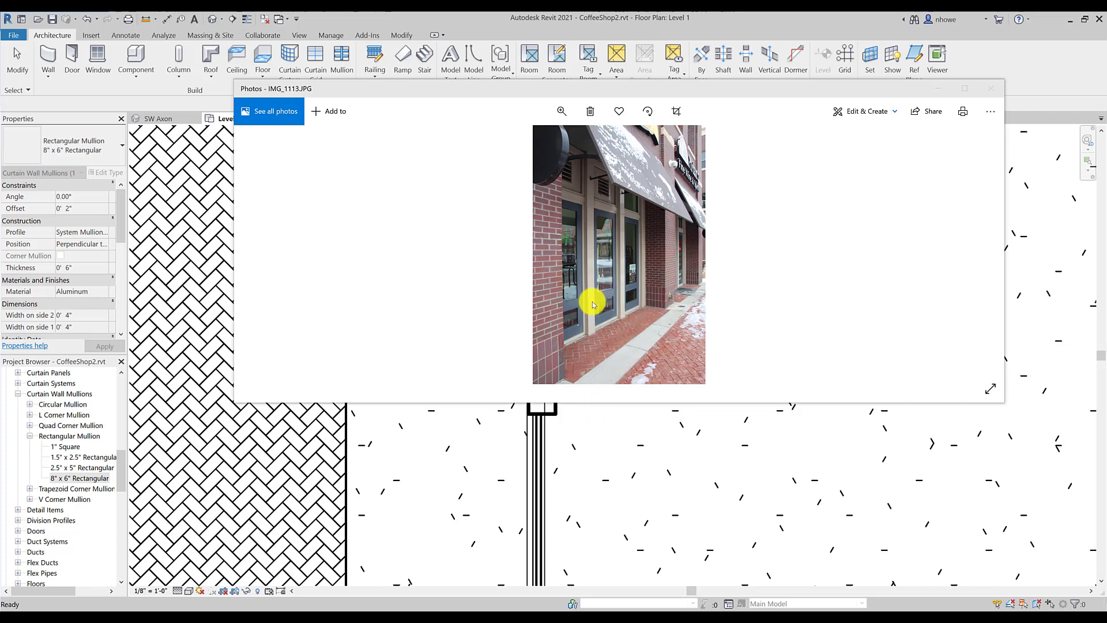
Check the storefront photo again, then duplicate the 8" x 6" Rectangular mullion type and name the copy 4" x 4" Rectangular 2
left_click(73, 481)
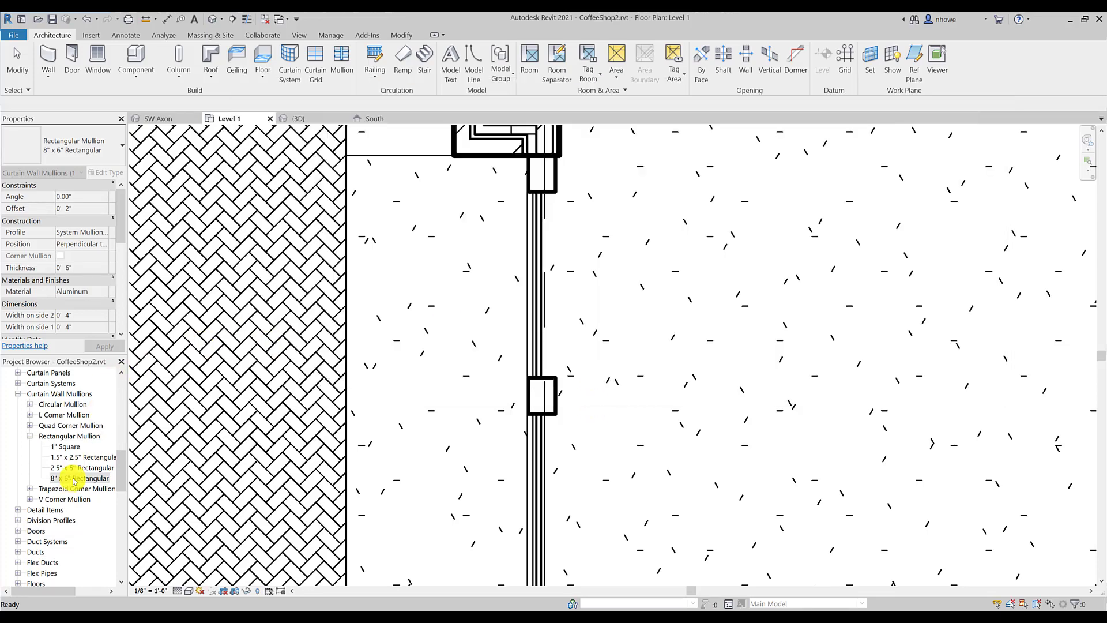
left_click(74, 478)
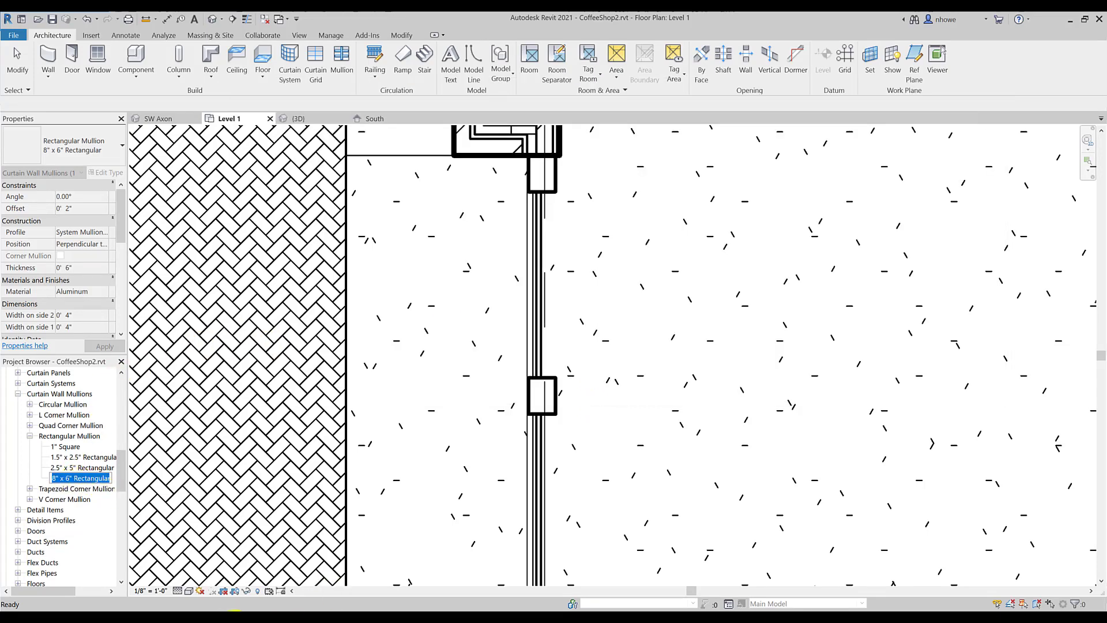
left_click(329, 570)
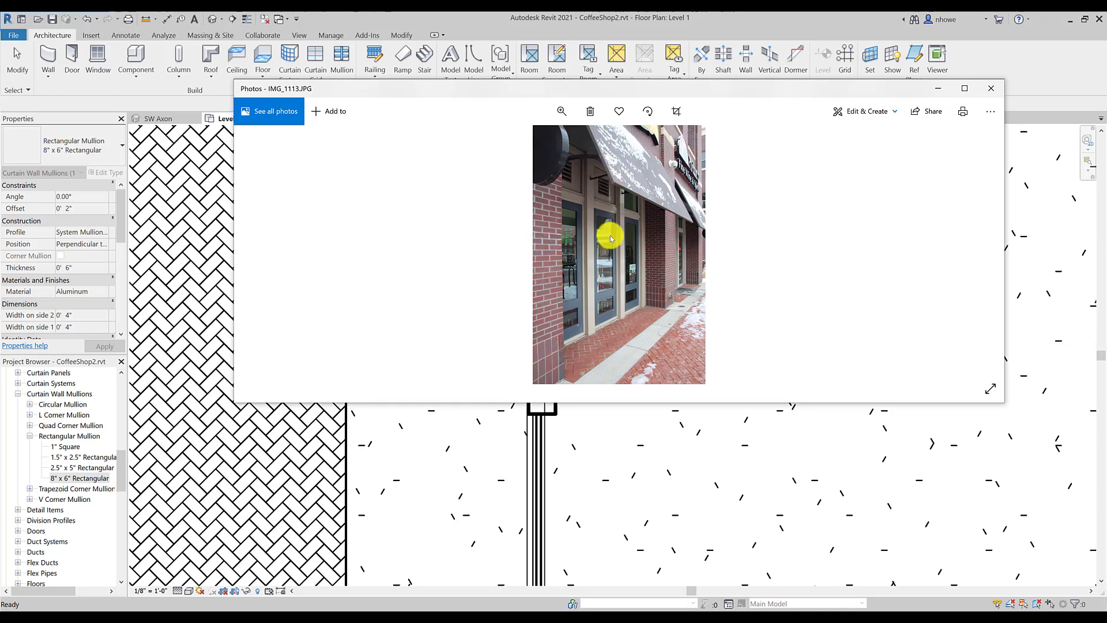
left_click(84, 481)
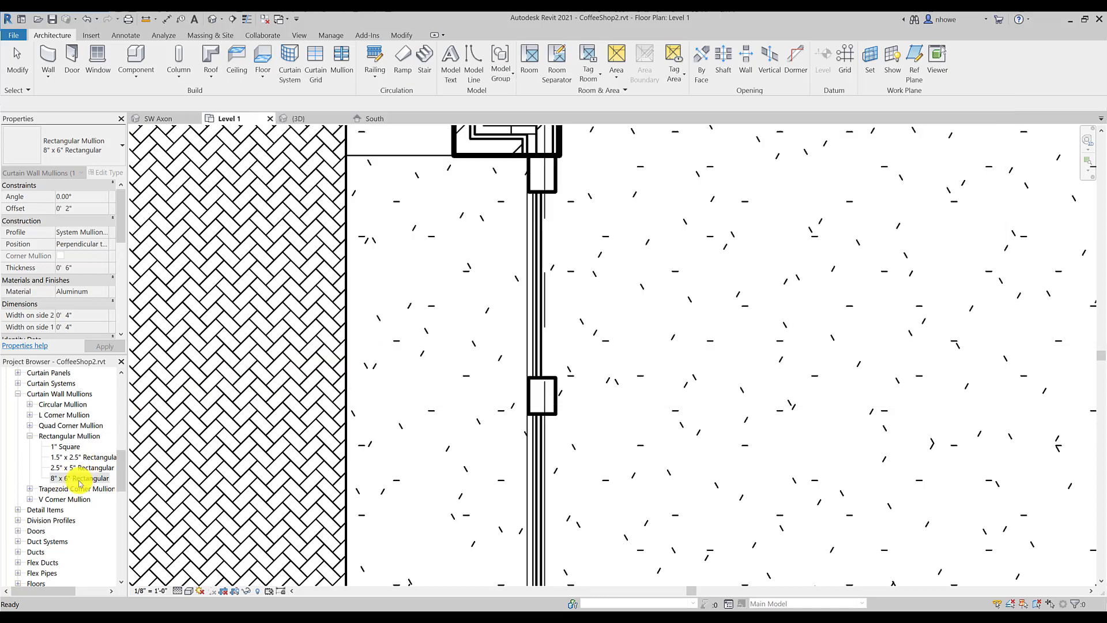
right_click(82, 481)
left_click(105, 487)
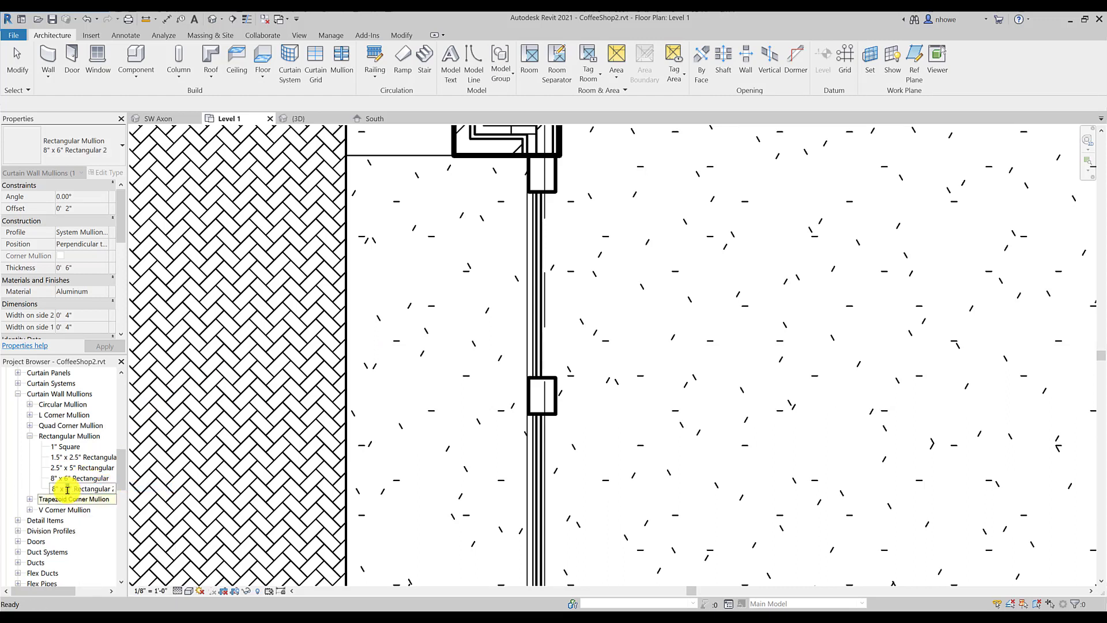
key("BackSpace")
type("4")
left_click(87, 480)
Remove the trailing 2 from the copied mullion type's name so it reads 4" x 4" Rectangular
left_click(93, 479)
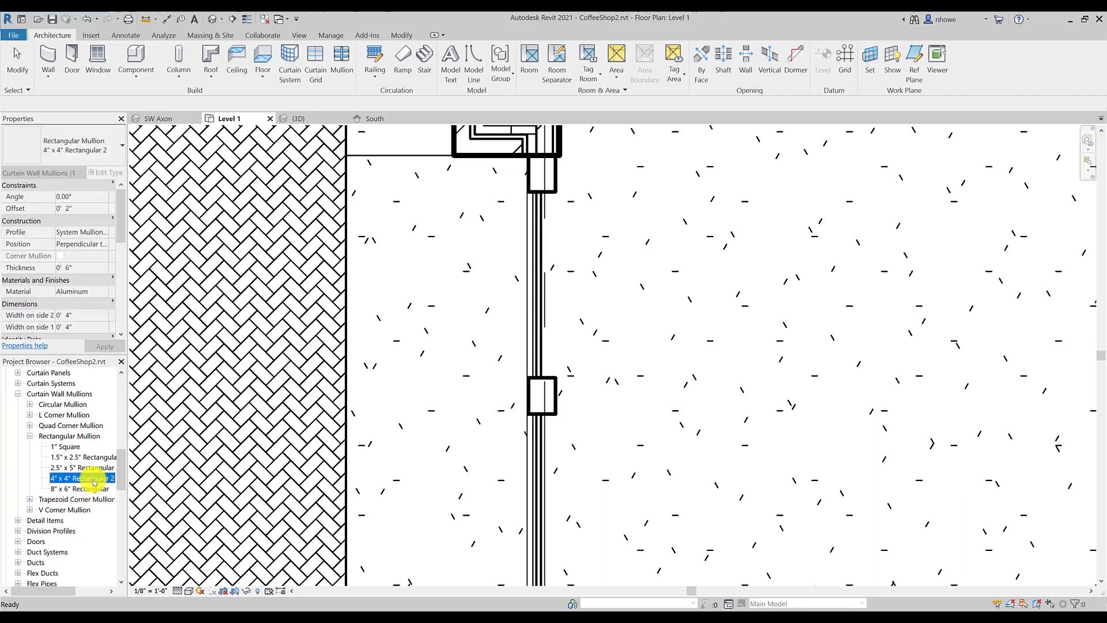
left_click_drag(108, 479, 125, 479)
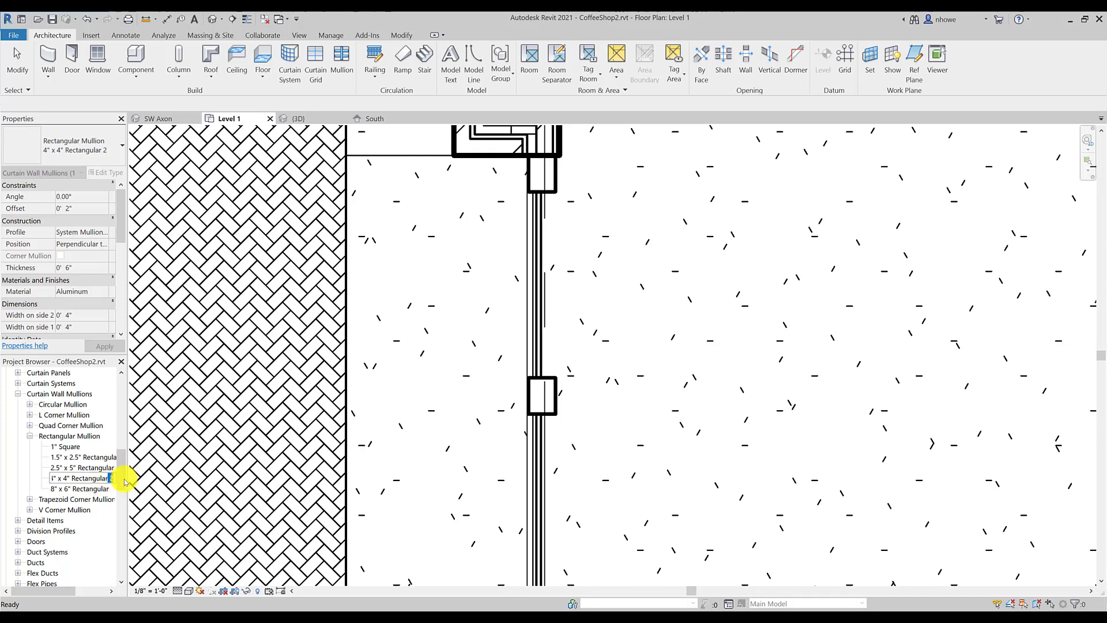
key("BackSpace")
key("Return")
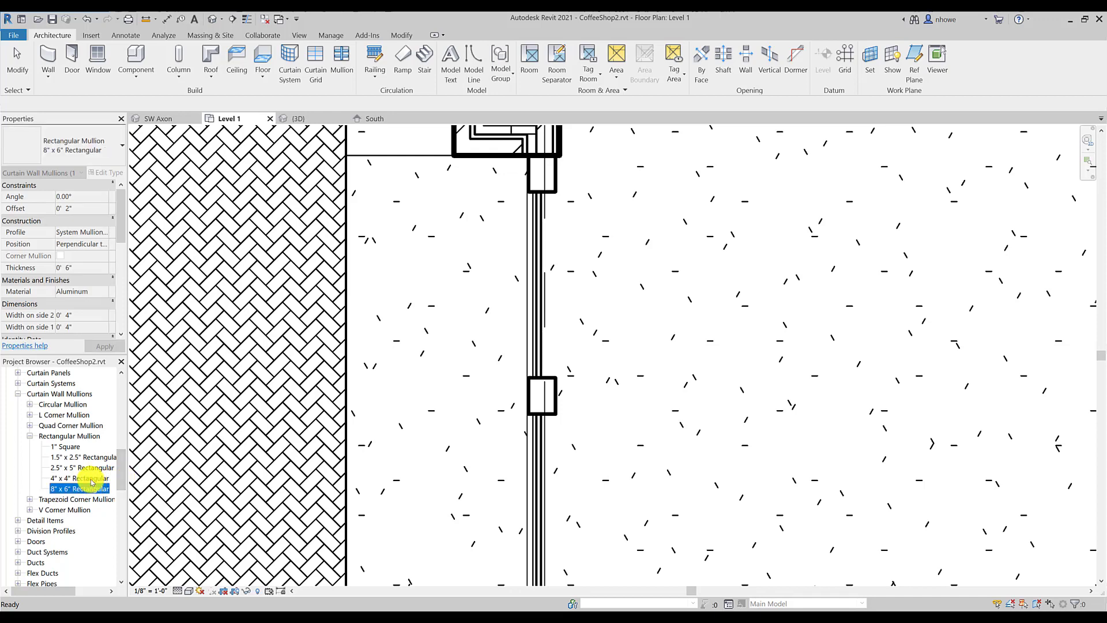
Set the 4" x 4" Rectangular mullion's Thickness to 4" and both side widths to 2", accept, and save the project
double_click(92, 482)
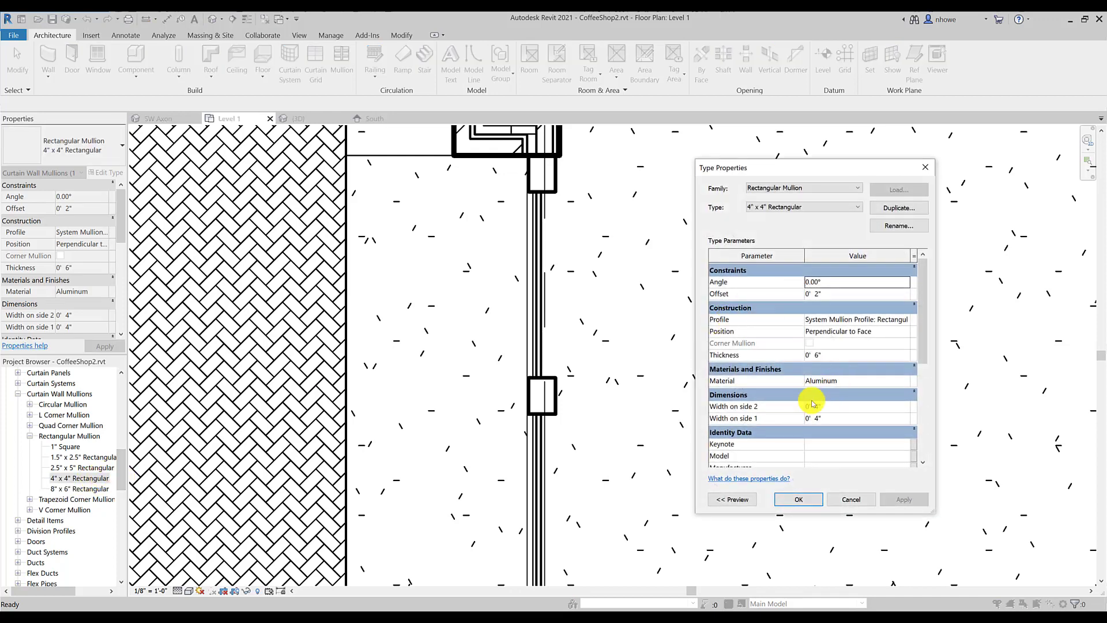
left_click(817, 354)
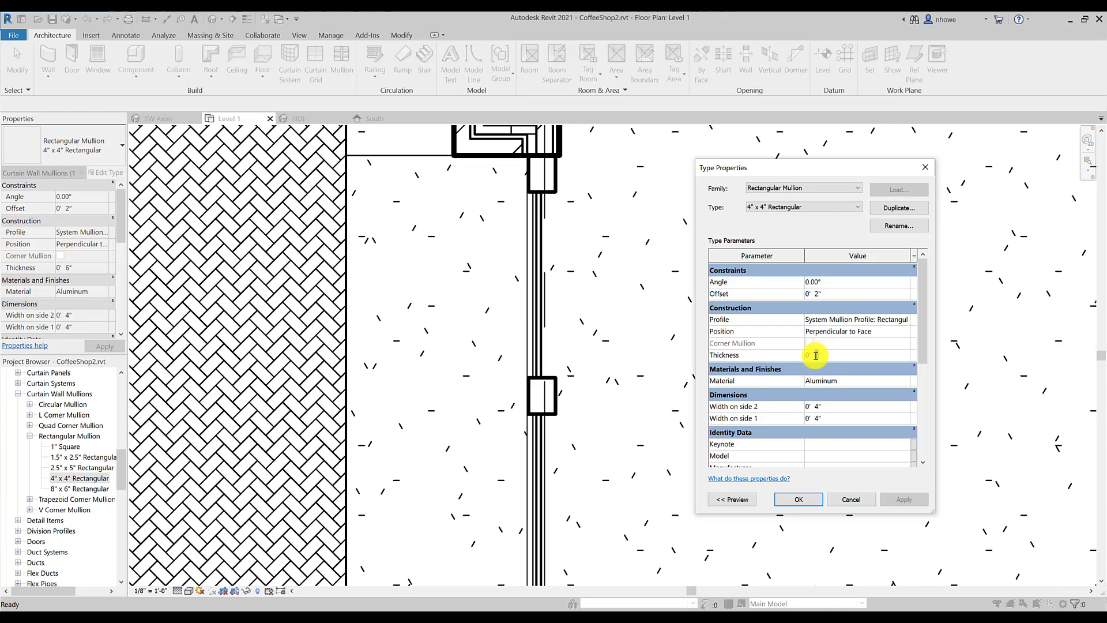
type("4")
left_click(817, 407)
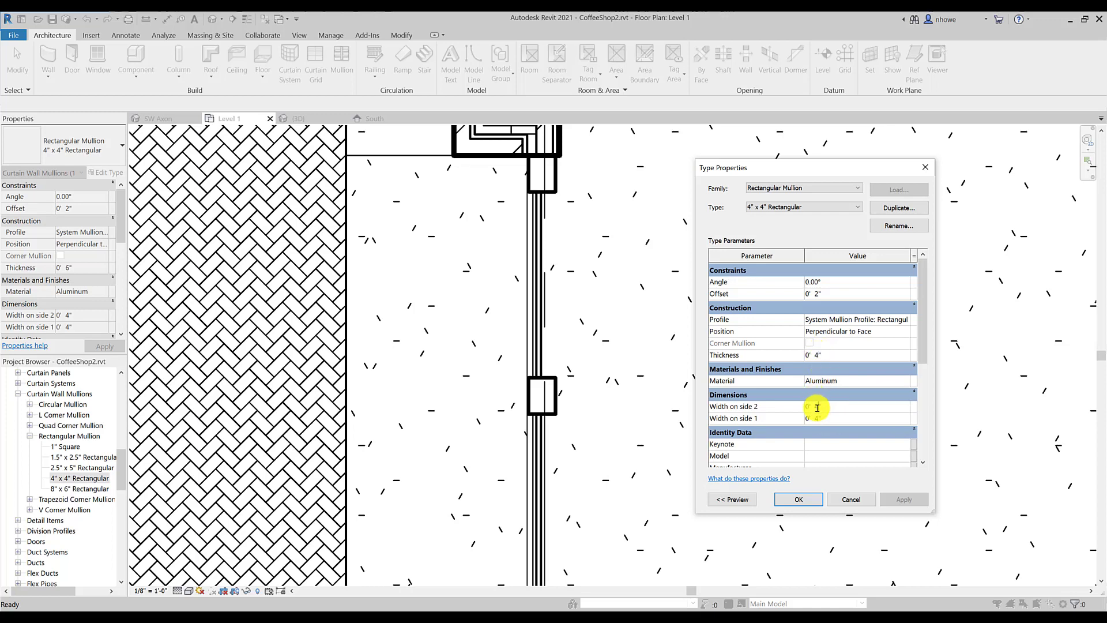
type("2")
left_click(817, 418)
type("2")
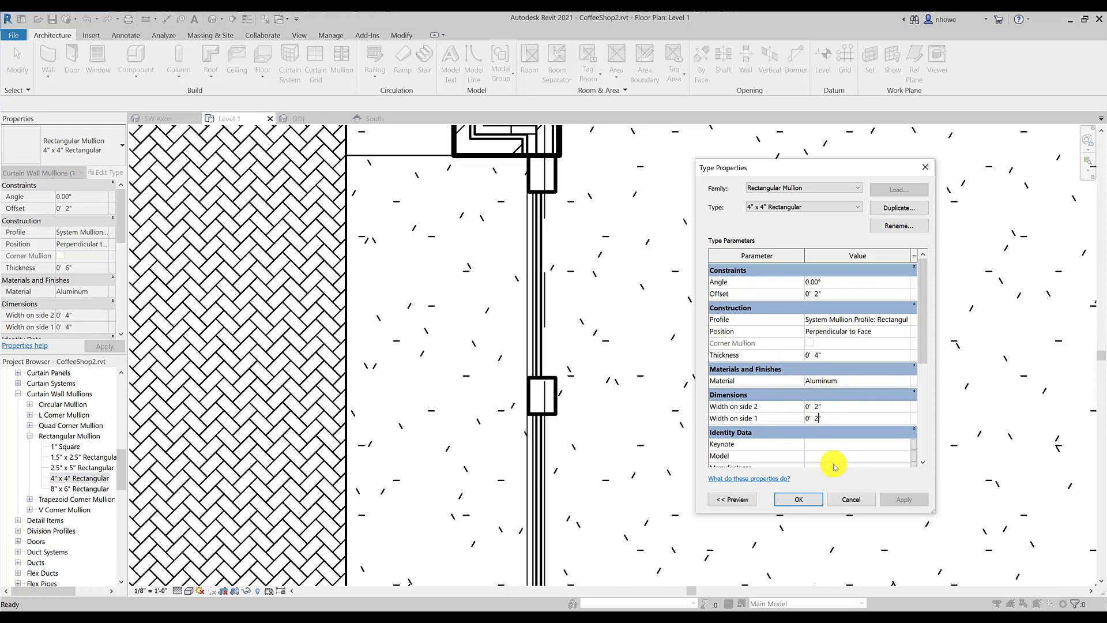
left_click(800, 499)
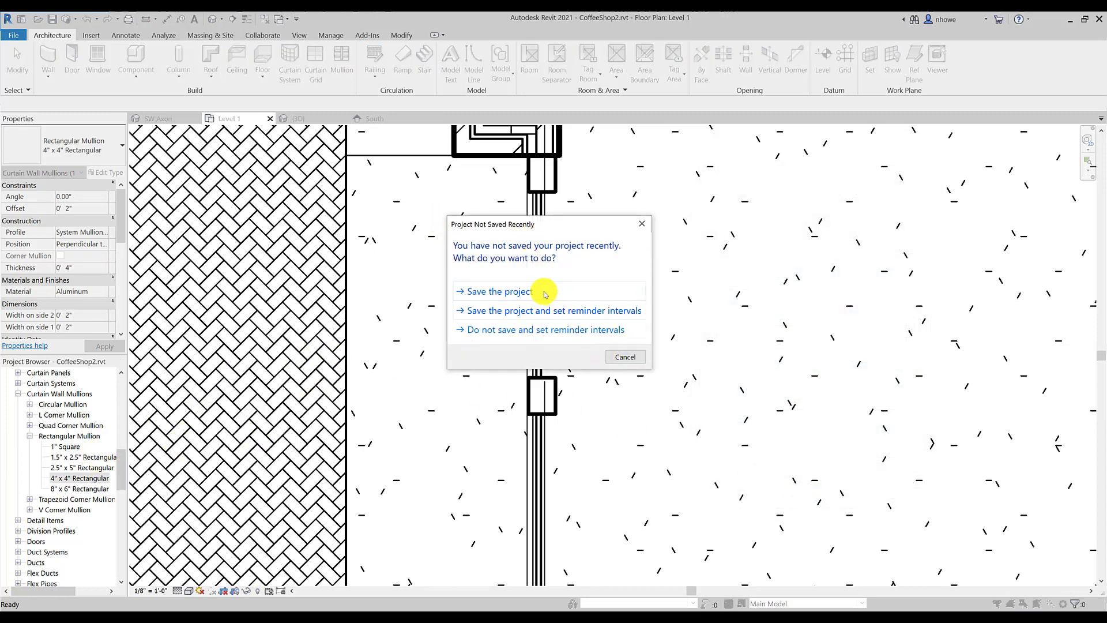
left_click(546, 292)
Select the horizontal mullion in the curtain wall's uppermost bay on the Level 1 plan by cycling through the overlapping elements
left_click(537, 285)
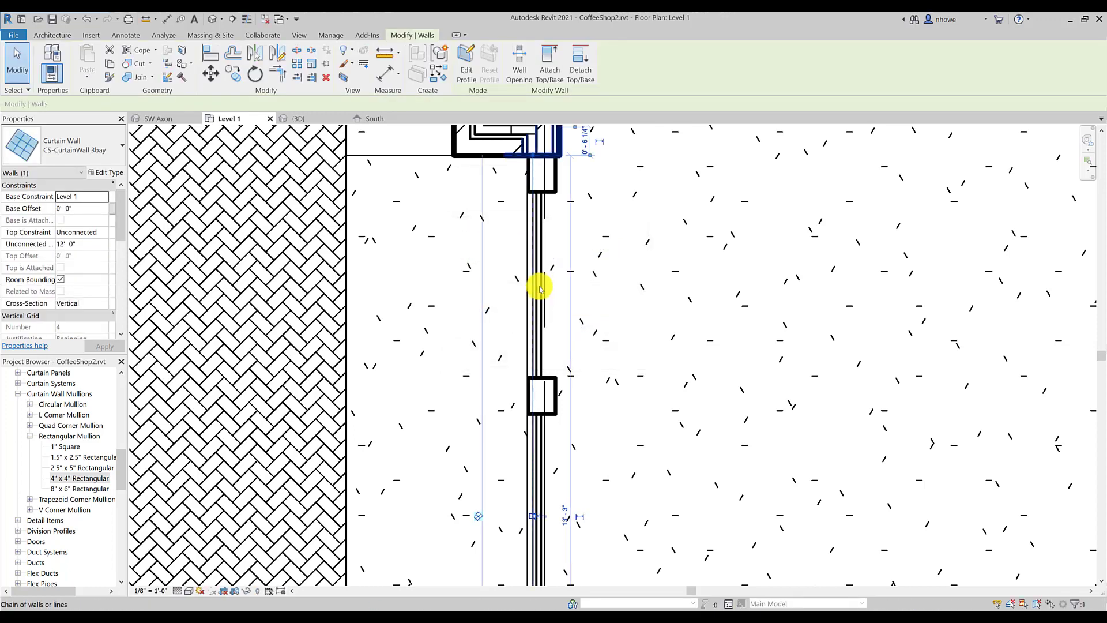
key("Tab")
left_click(540, 192)
key("Tab")
key("Tab")
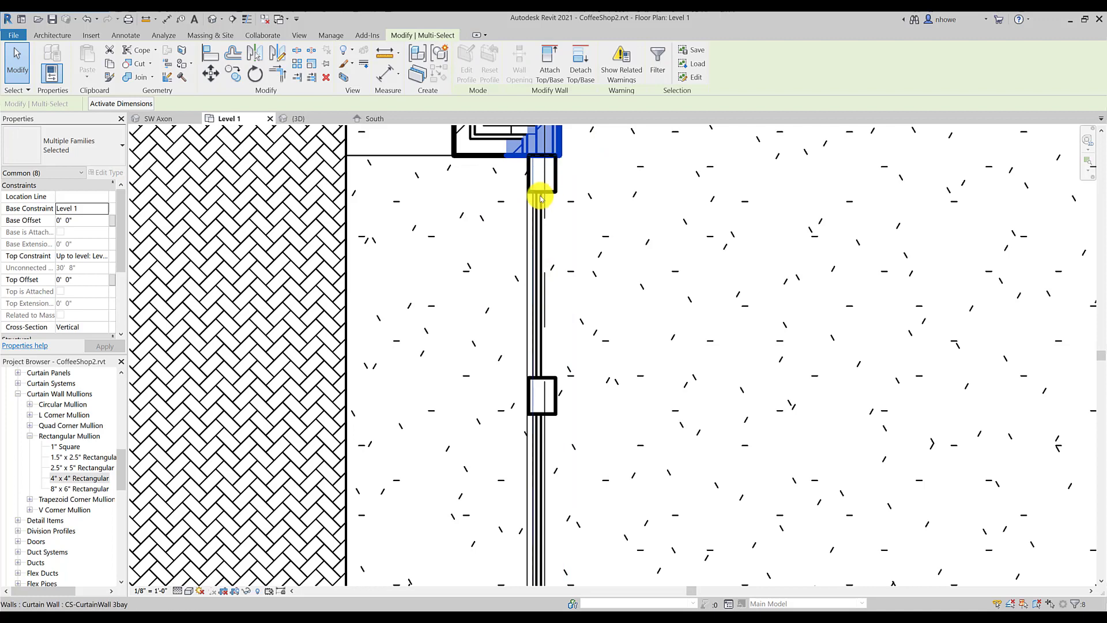
key("Tab")
left_click(541, 199)
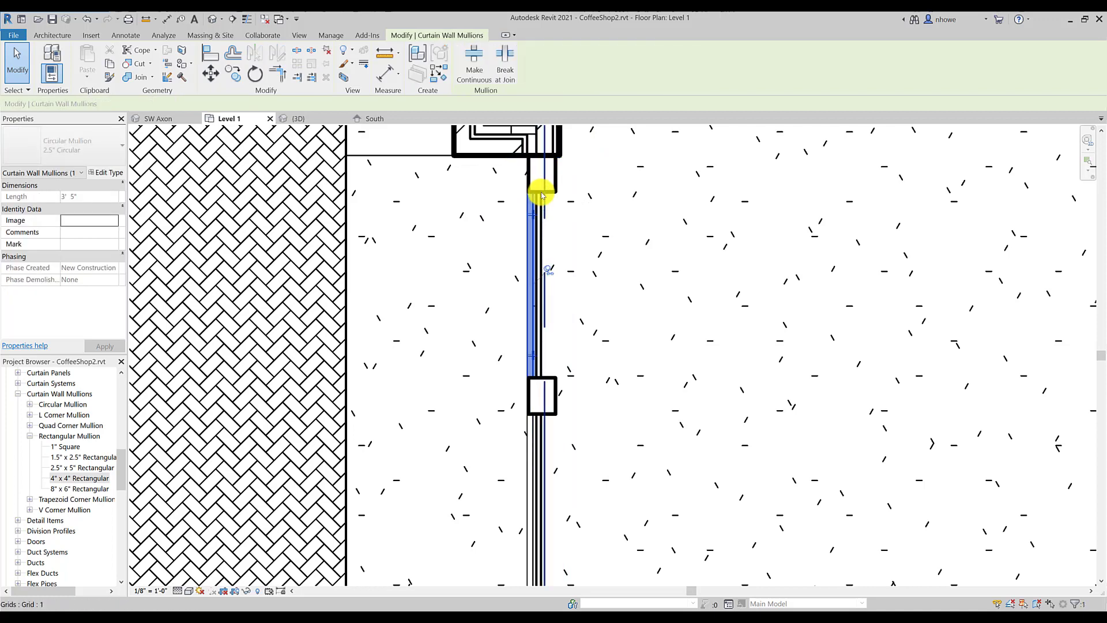
Select the three-bay curtain wall between grids A and B and set its horizontal Border 1 Type to None, keeping the existing mullions
scroll(540, 193, "down", 4)
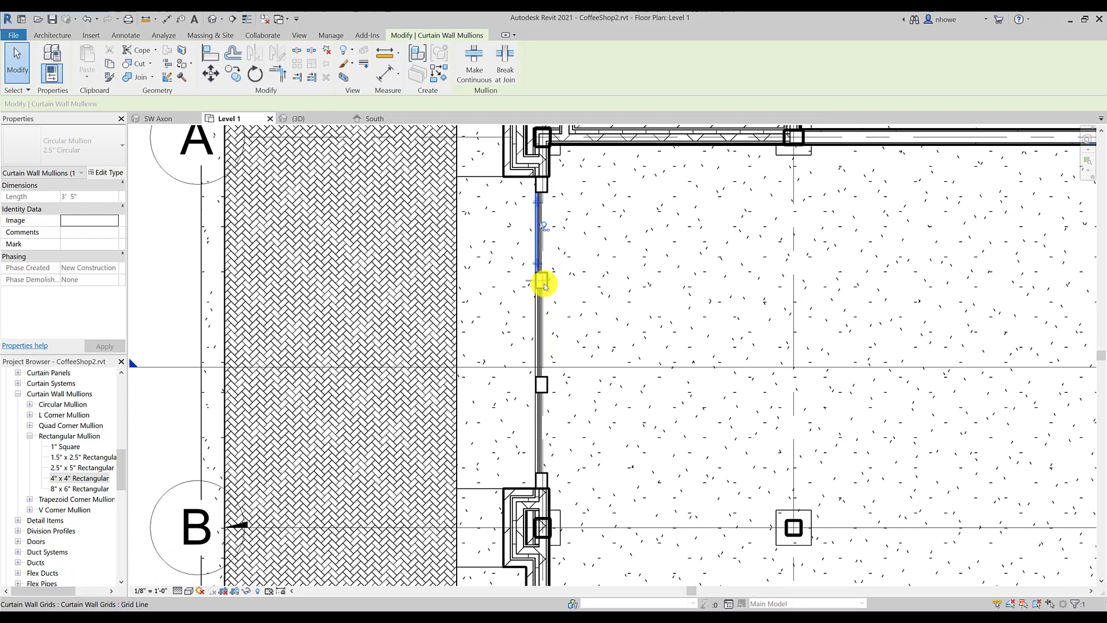
key("Tab")
left_click(544, 285)
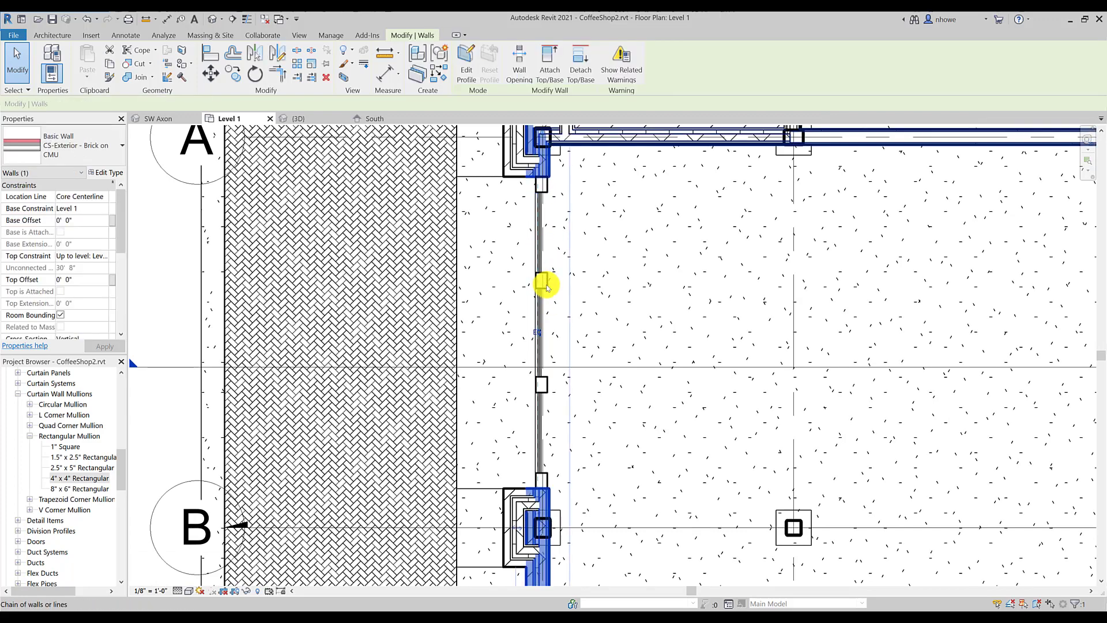
left_click(539, 285)
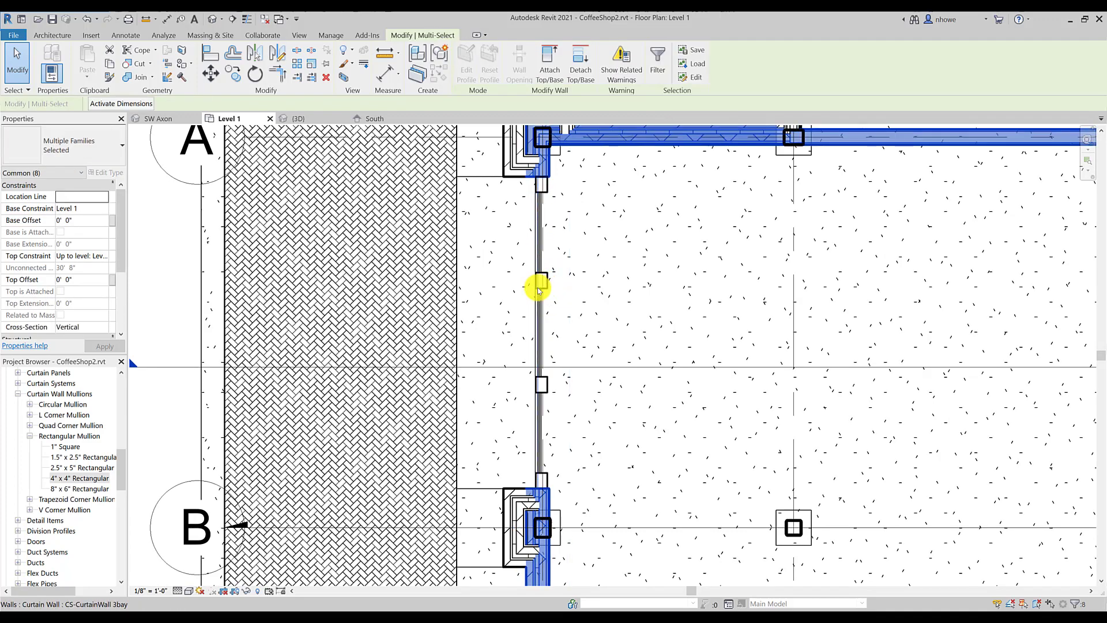
left_click(538, 288)
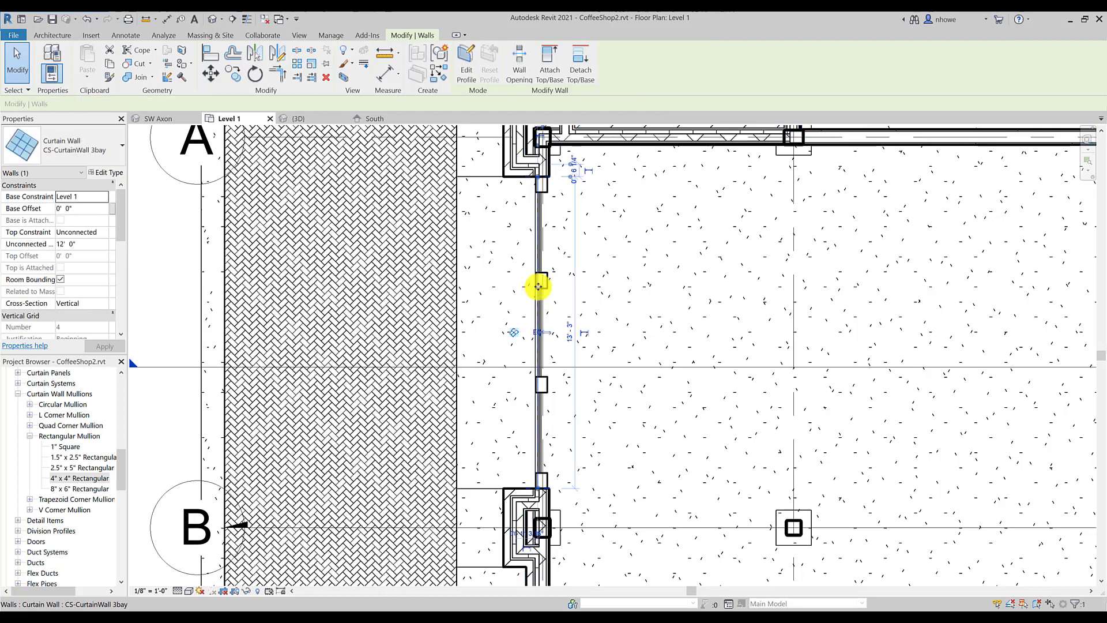
scroll(539, 291, "up", 5)
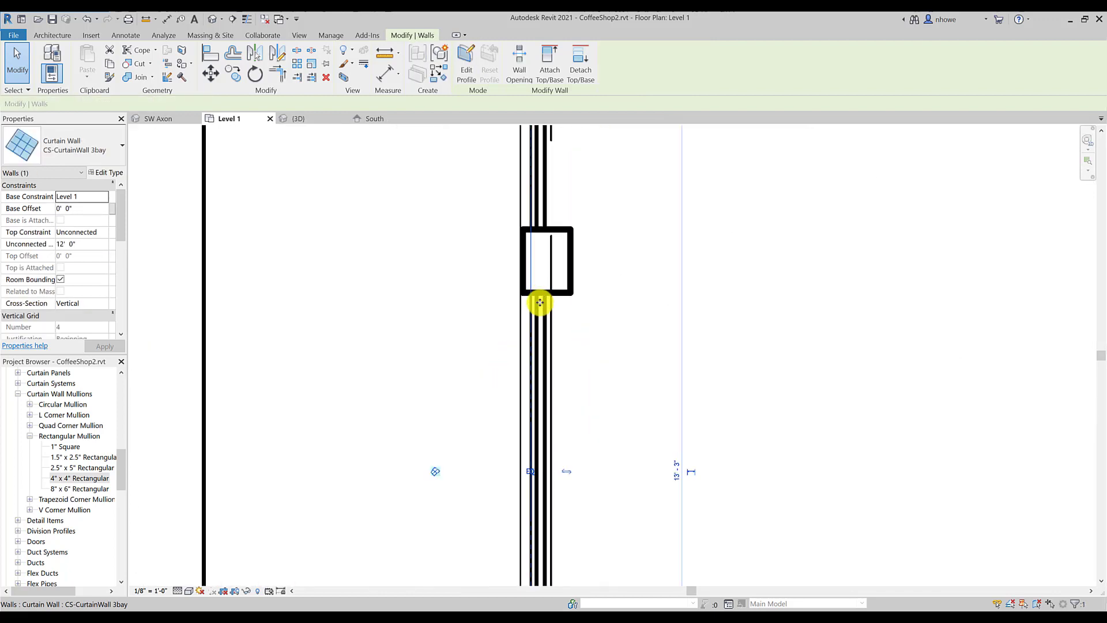
scroll(530, 292, "down", 4)
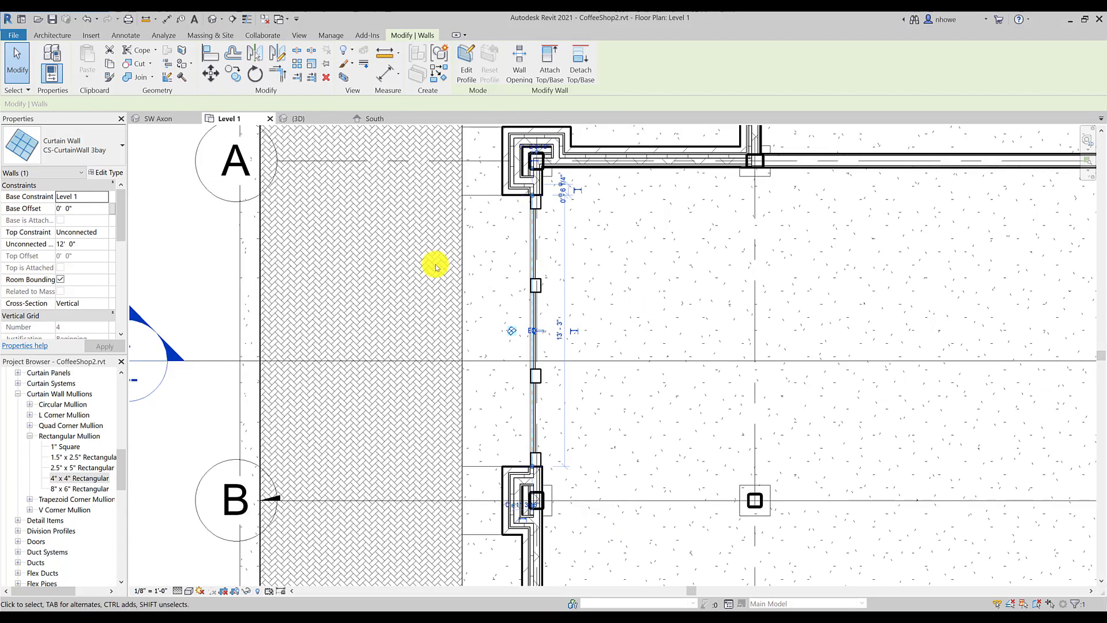
left_click(103, 173)
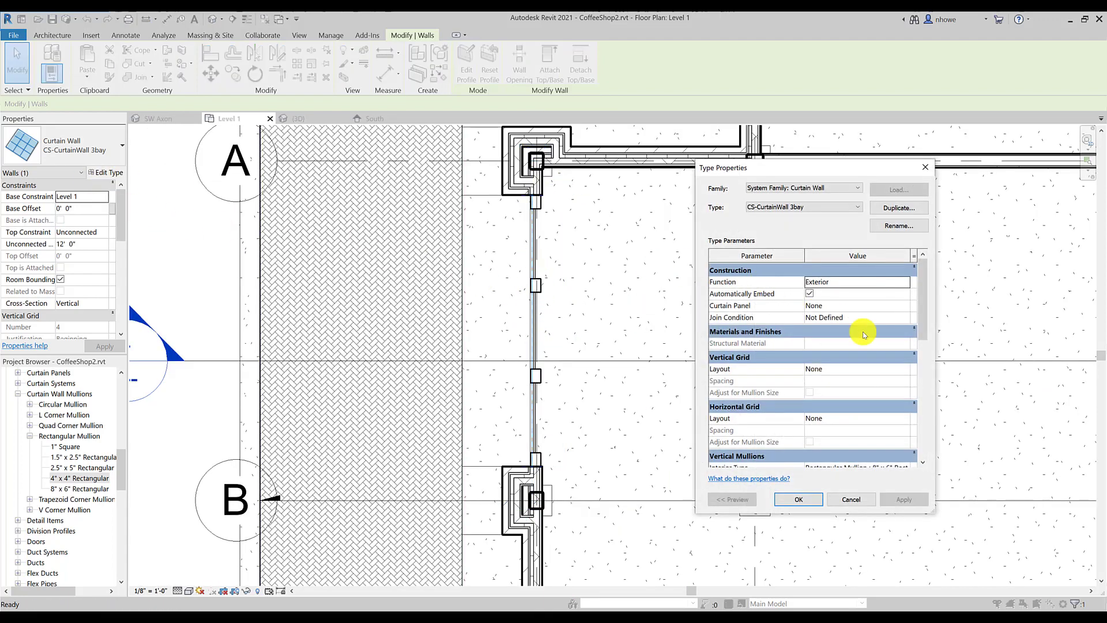
left_click_drag(918, 330, 918, 403)
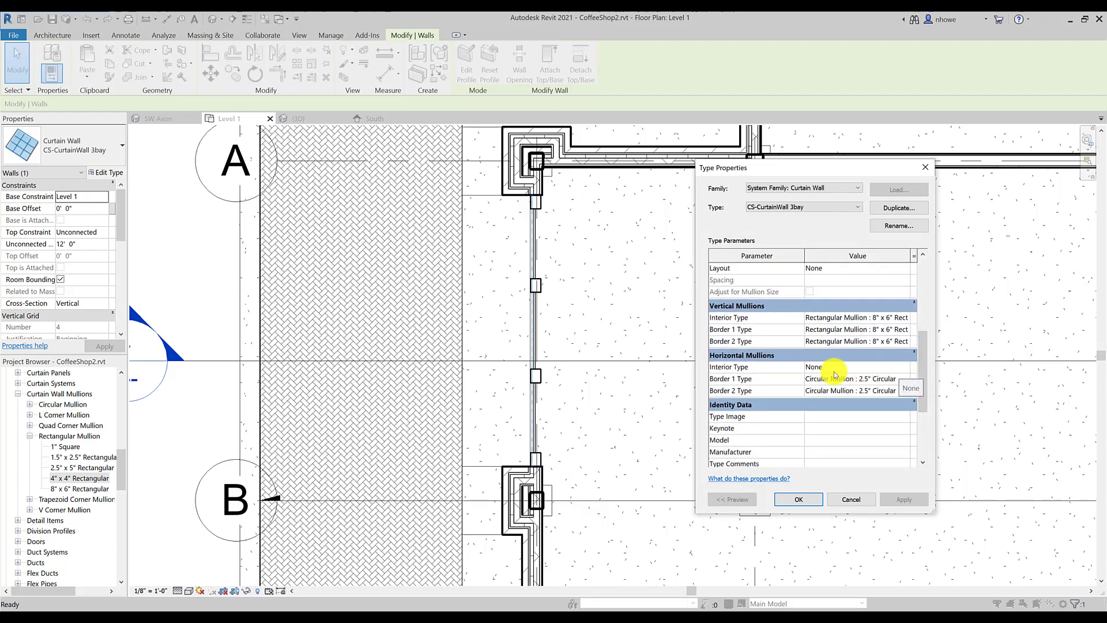
left_click(906, 378)
left_click(905, 379)
left_click(906, 389)
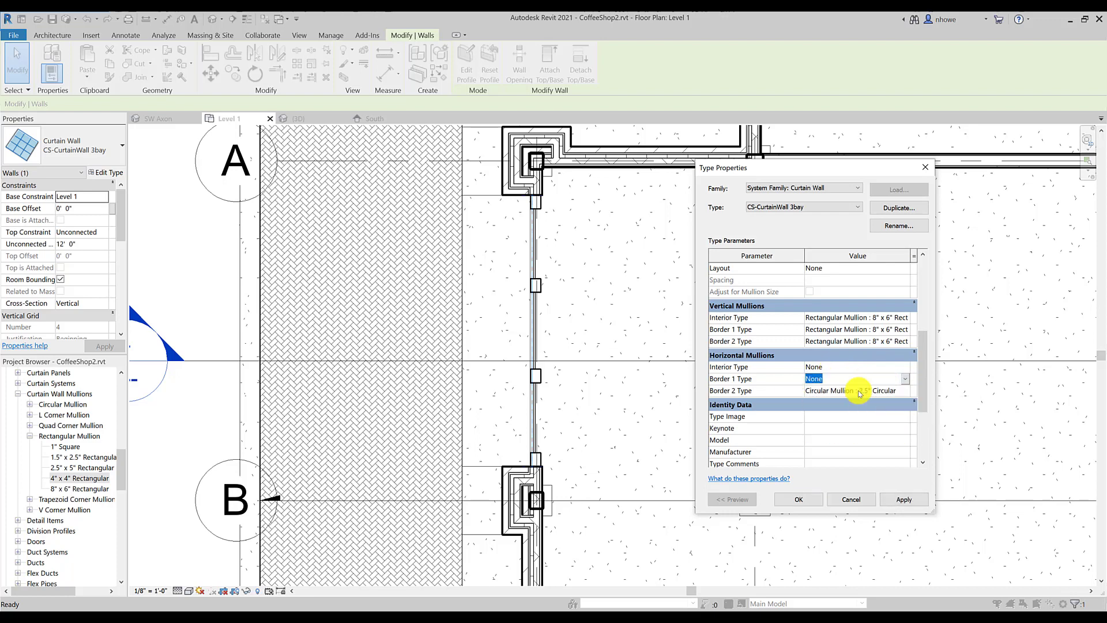
left_click(912, 501)
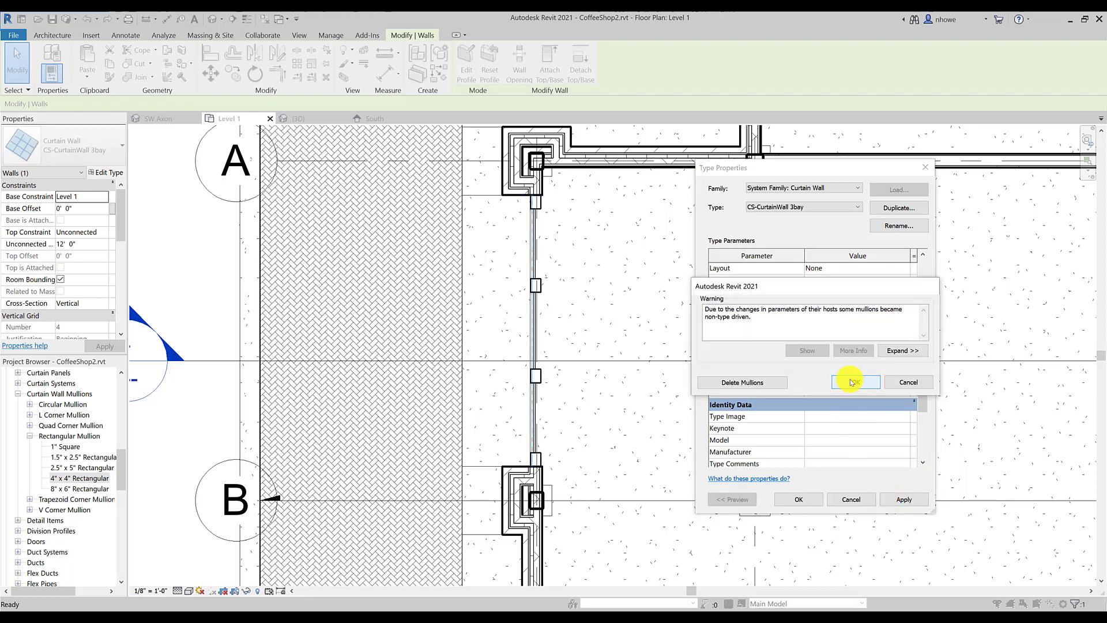
left_click(852, 382)
left_click(799, 500)
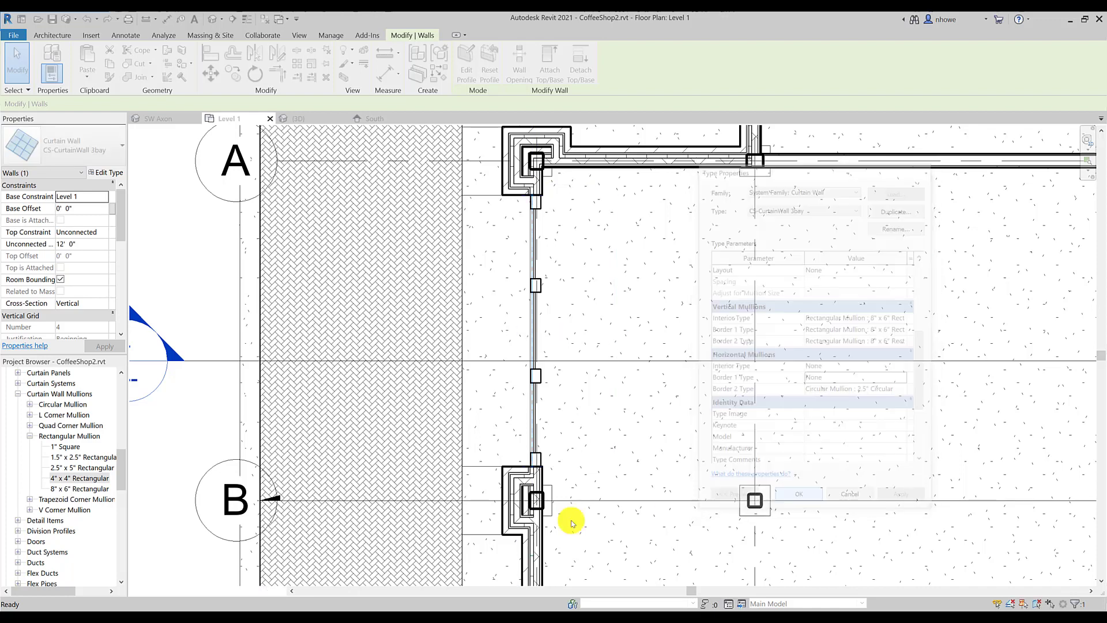
In the 3D view, set the three-bay curtain wall type's horizontal Border 1 Type to Rectangular Mullion : 4" x 4" Rectangular
left_click(299, 35)
left_click(365, 68)
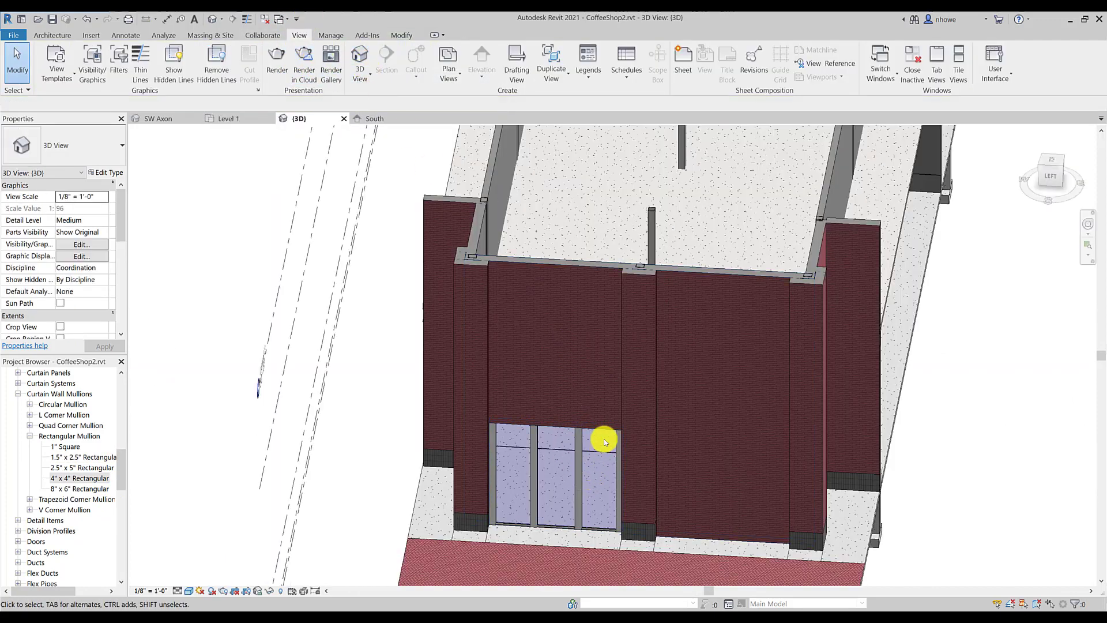
left_click(600, 448)
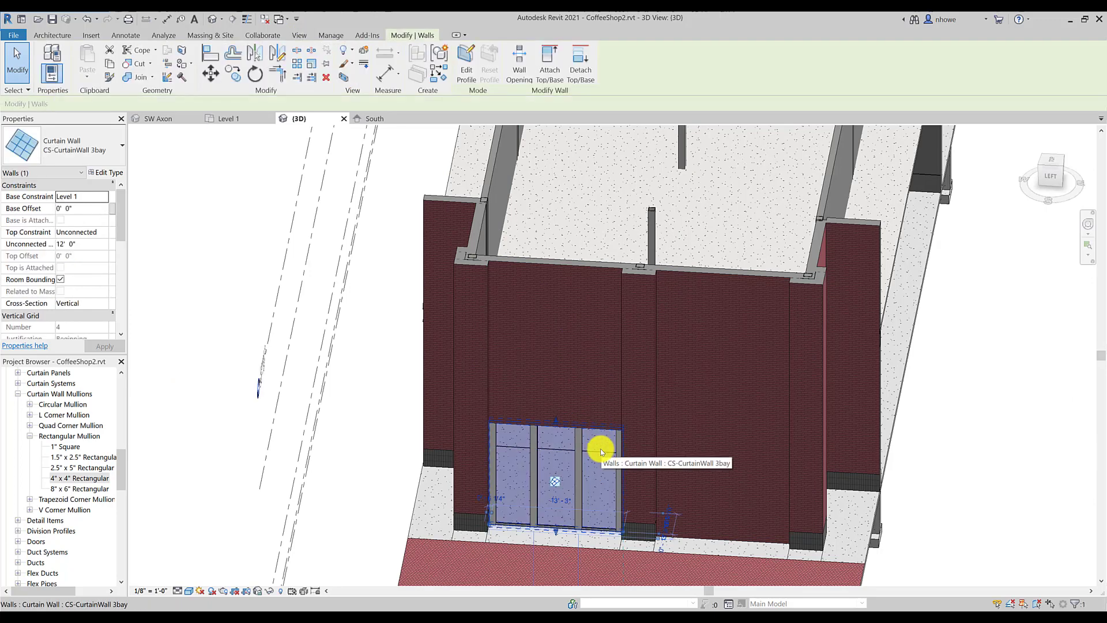
left_click(106, 172)
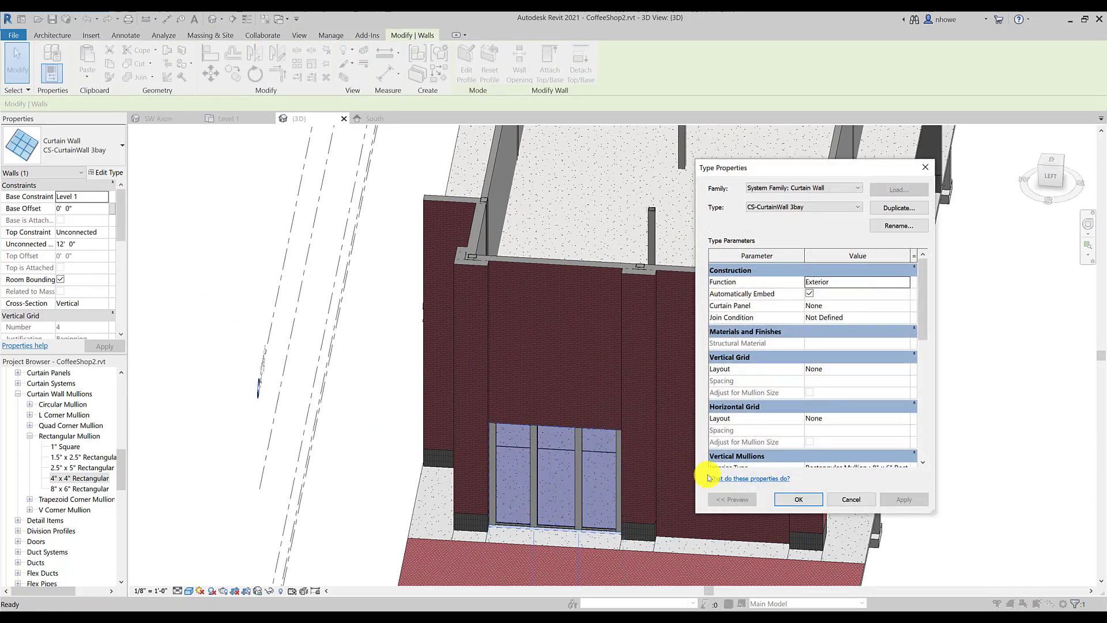
left_click_drag(920, 327, 922, 416)
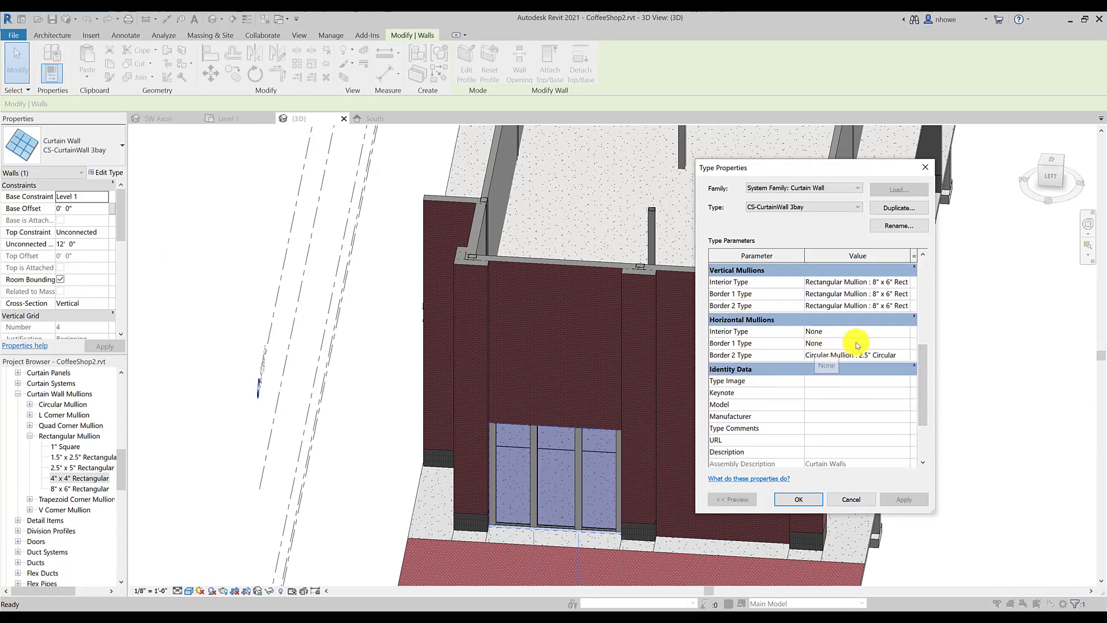
left_click(909, 346)
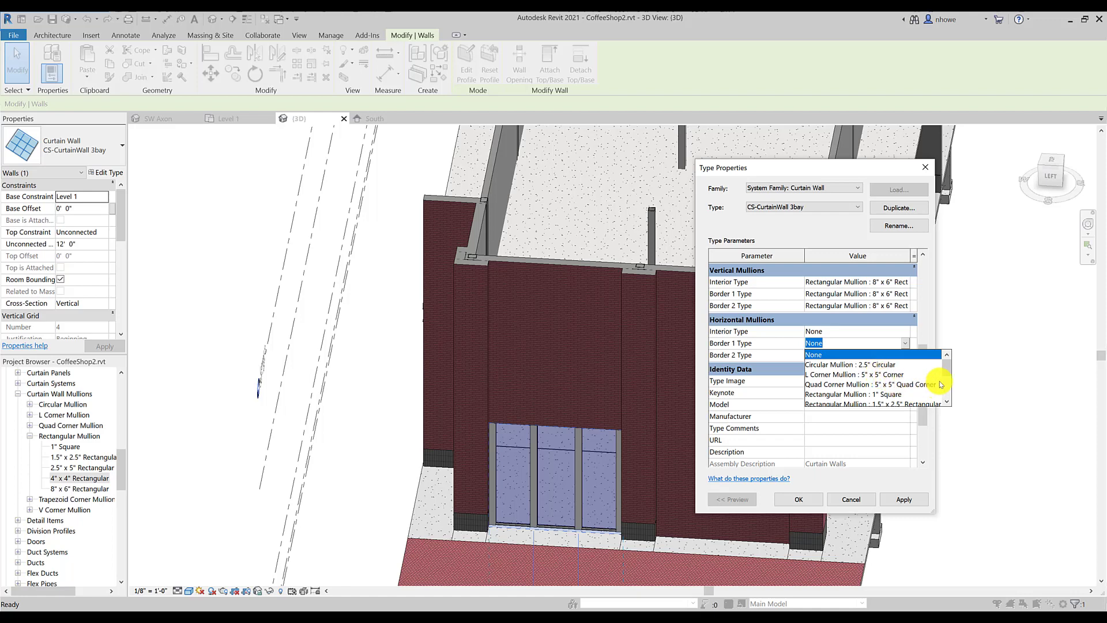
scroll(948, 376, "down", 2)
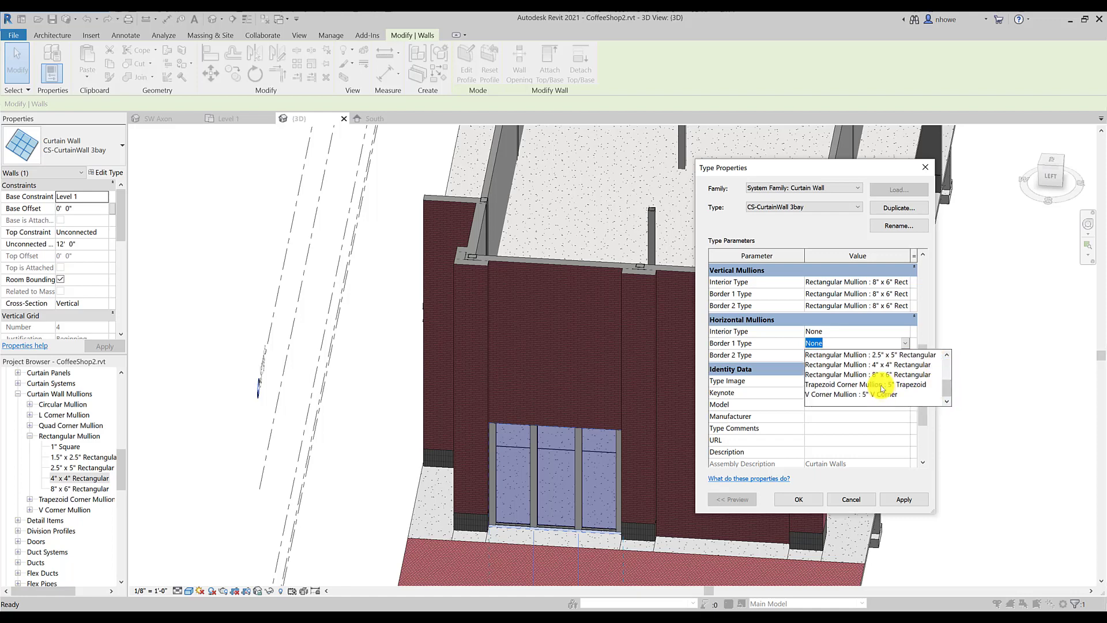
left_click(882, 365)
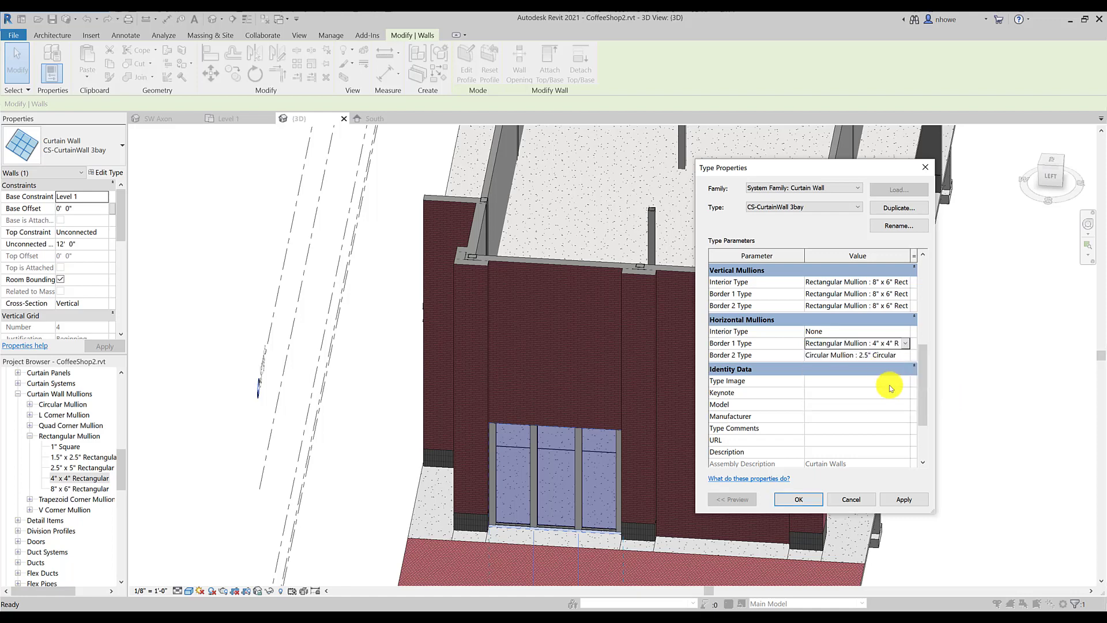
Set the three-bay curtain wall type's horizontal Border 2 Type to None and Interior Type to Rectangular Mullion : 4" x 4" Rectangular, keeping the existing mullions
left_click(903, 358)
left_click(905, 355)
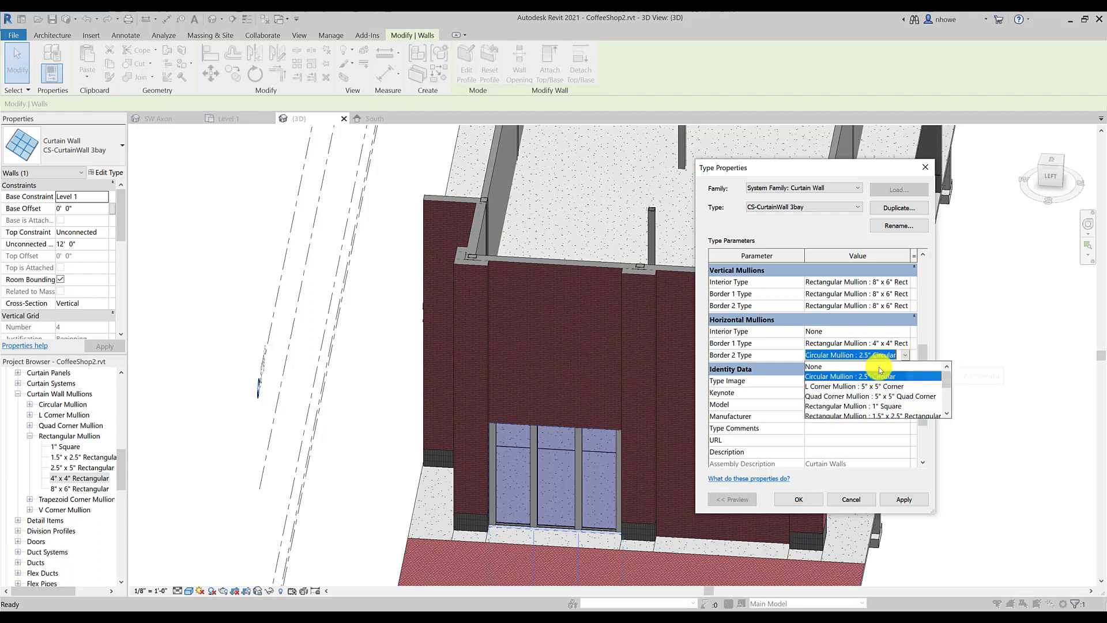
left_click(869, 366)
left_click(872, 333)
left_click(905, 332)
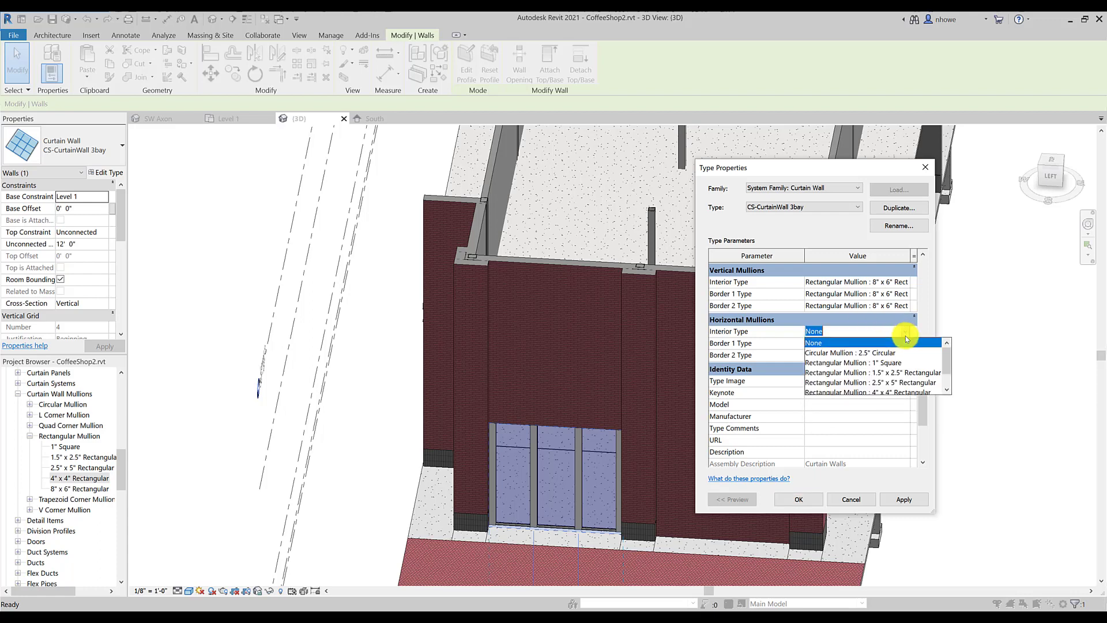
scroll(917, 381, "down", 1)
left_click(913, 372)
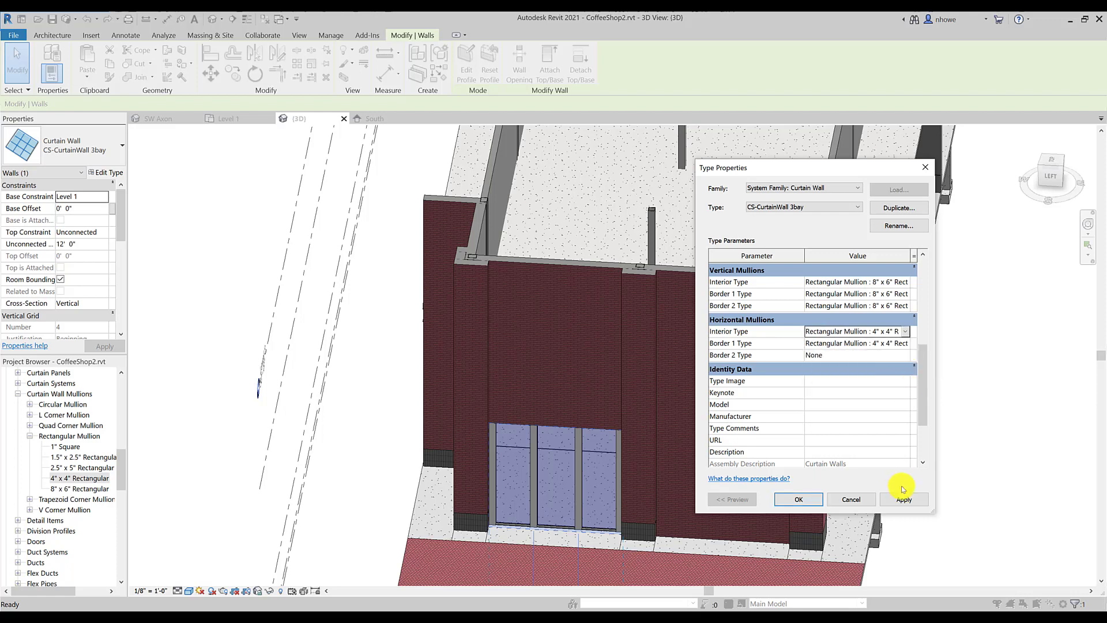
left_click(903, 499)
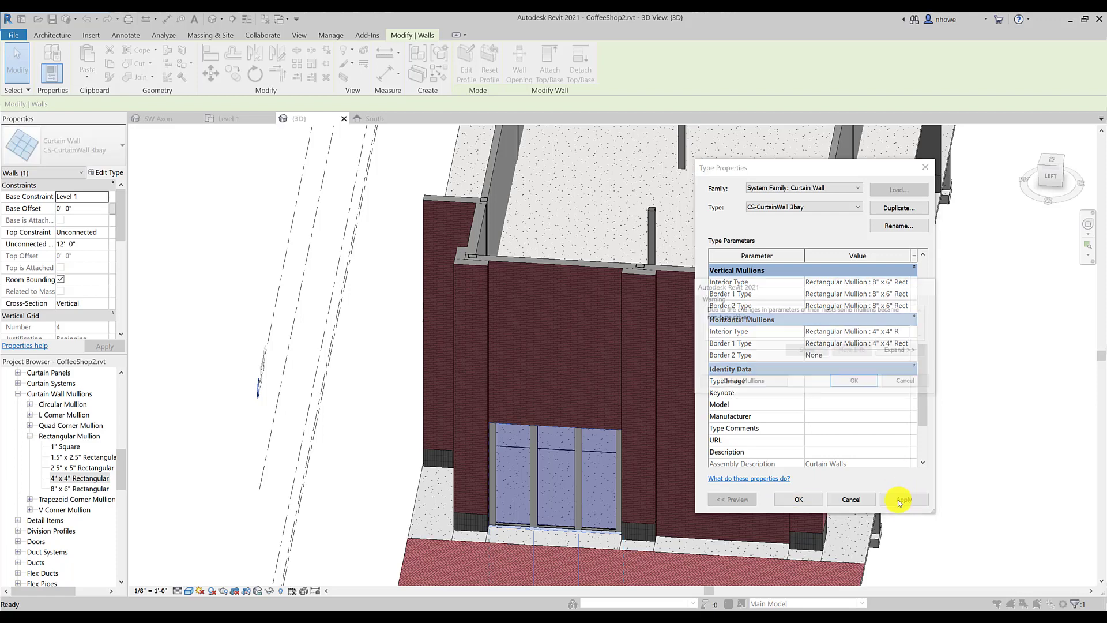
left_click(856, 382)
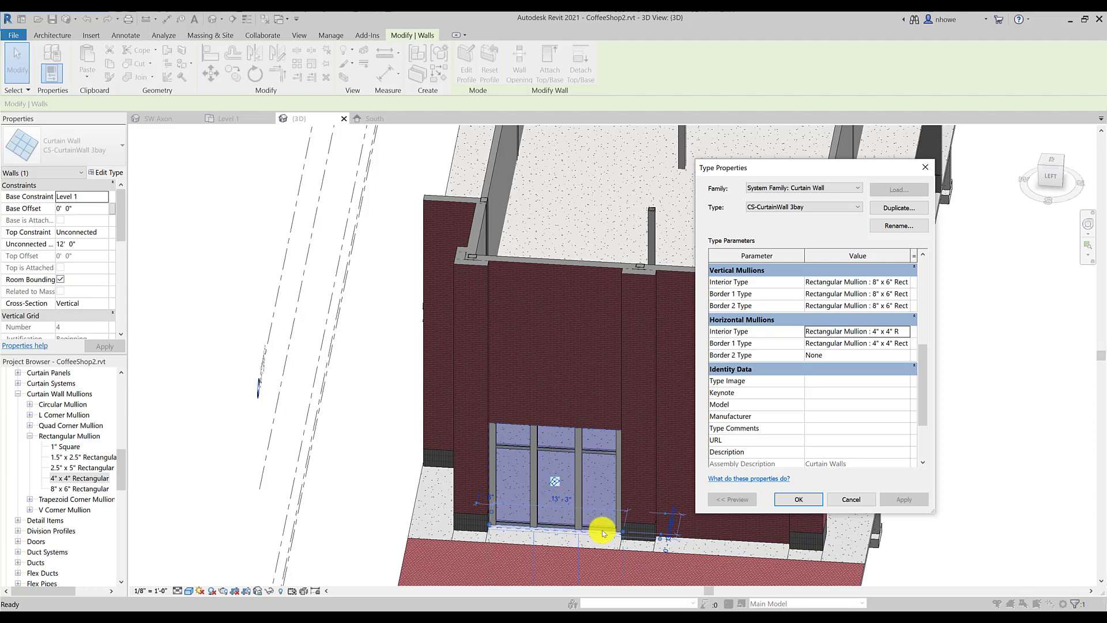
left_click(790, 499)
Set the three-bay curtain wall type's horizontal Border 1 Type to None, keep the existing mullions, and accept the type properties
scroll(611, 532, "up", 5)
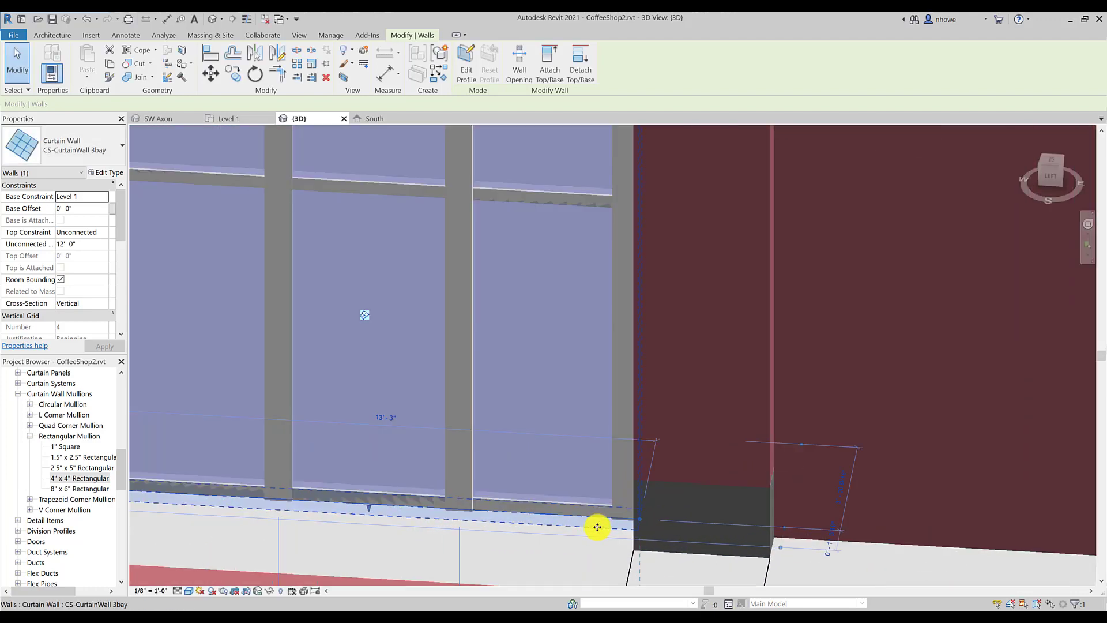
scroll(598, 527, "up", 2)
scroll(570, 544, "down", 5)
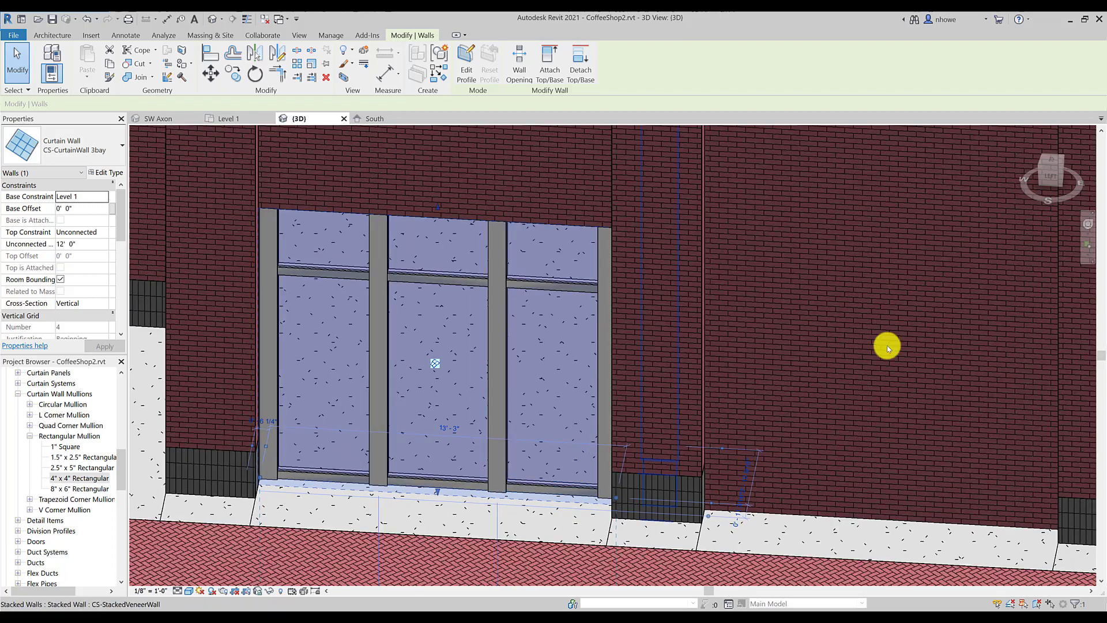
left_click(1041, 168)
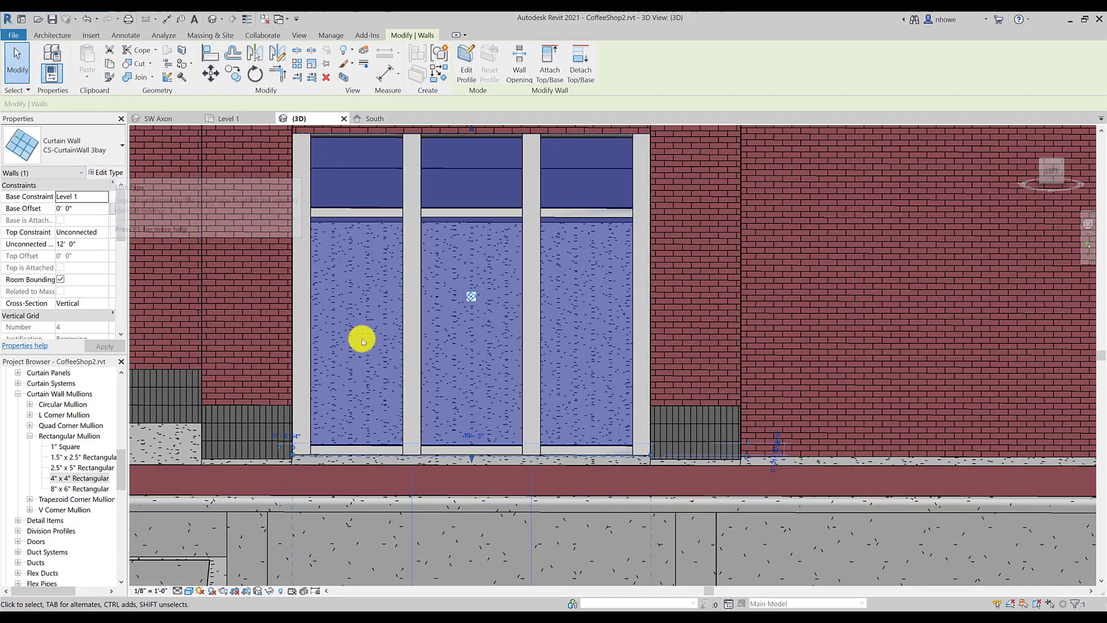
left_click(106, 172)
left_click_drag(928, 319, 931, 388)
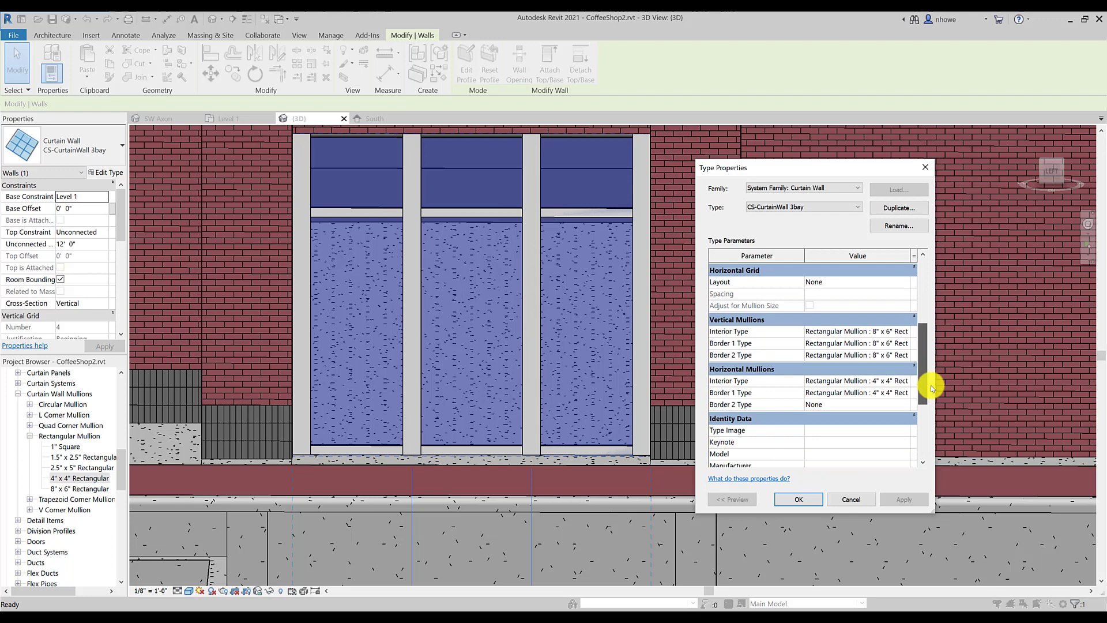
left_click(904, 392)
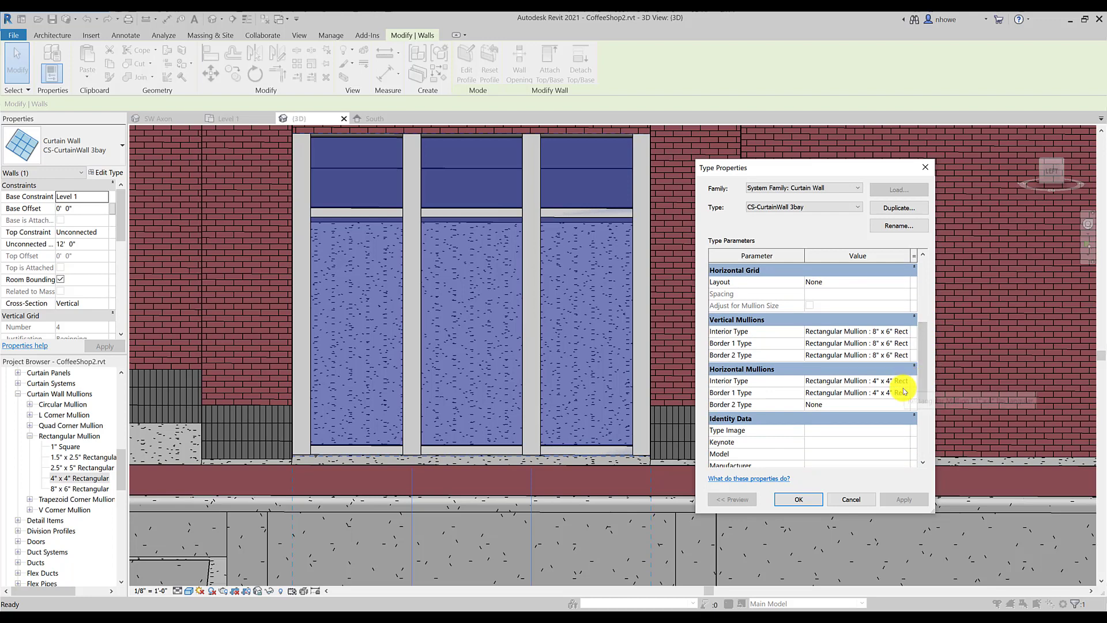
left_click(903, 393)
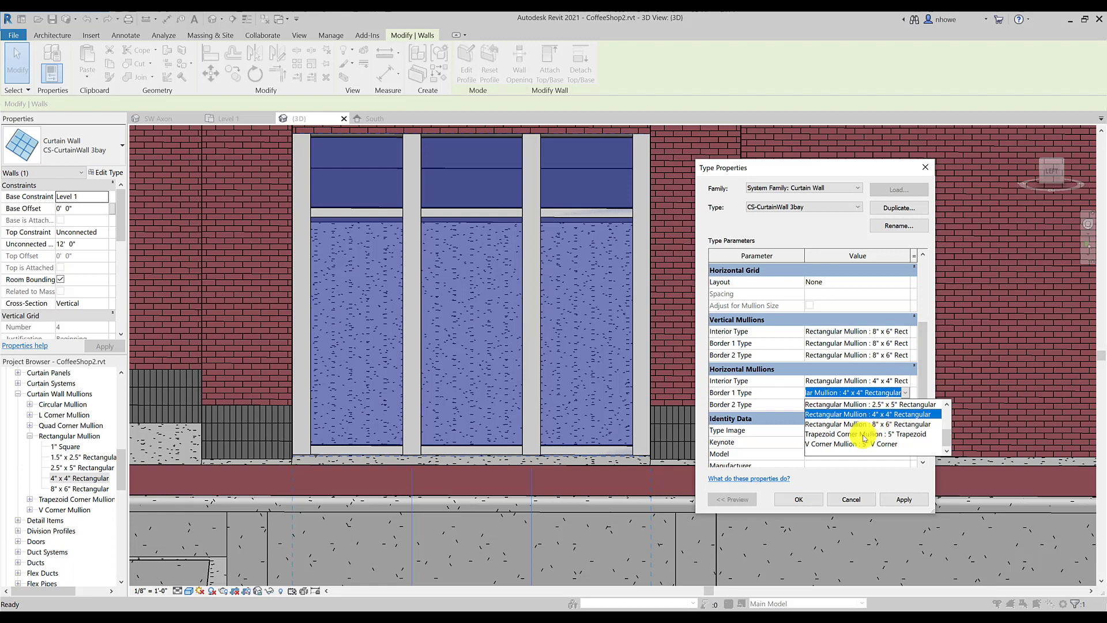
scroll(945, 437, "up", 1)
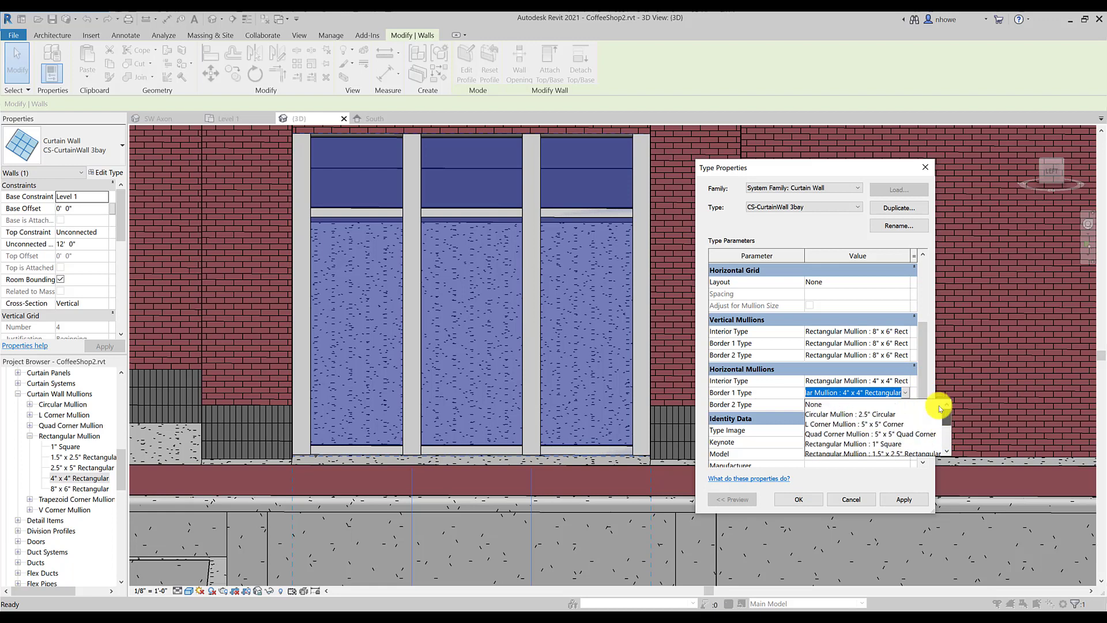
left_click(892, 404)
left_click(915, 500)
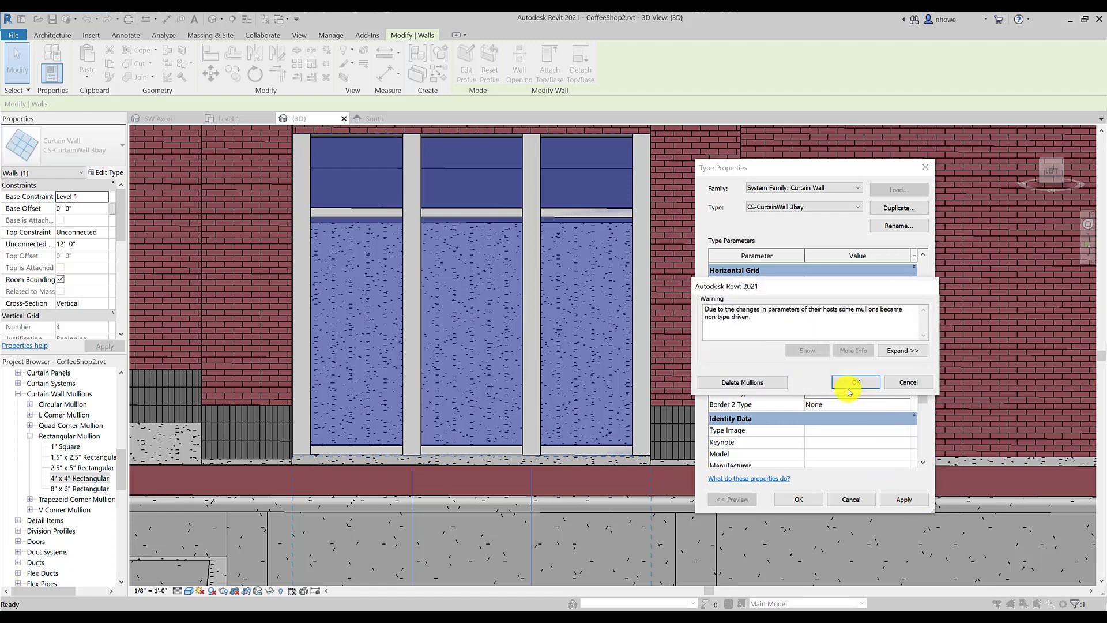
left_click(847, 382)
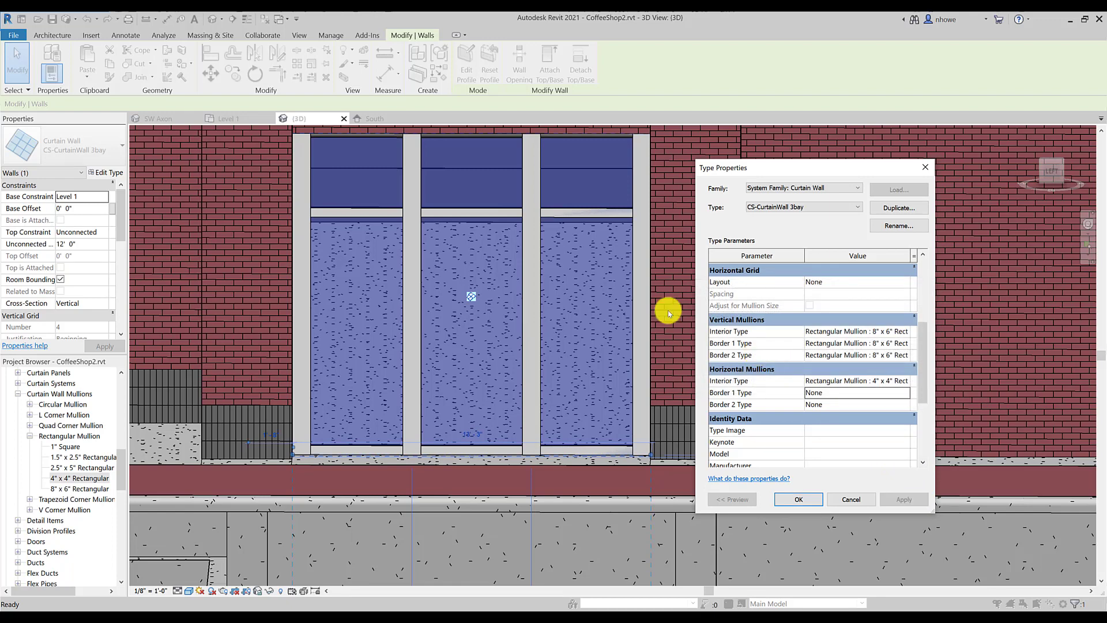
left_click(903, 380)
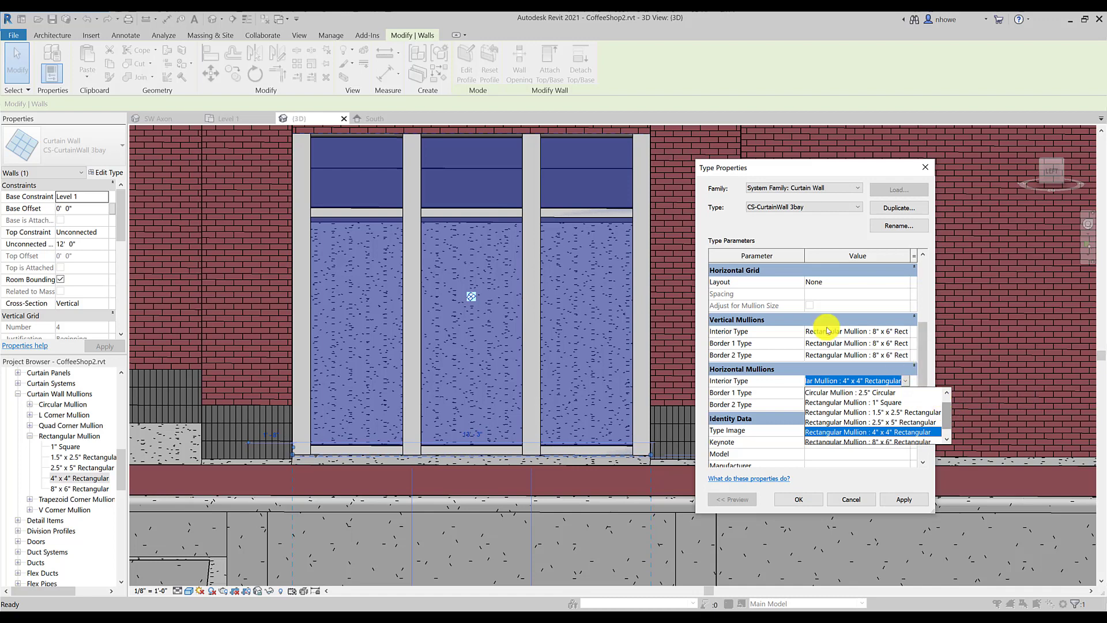
left_click(903, 510)
left_click(903, 501)
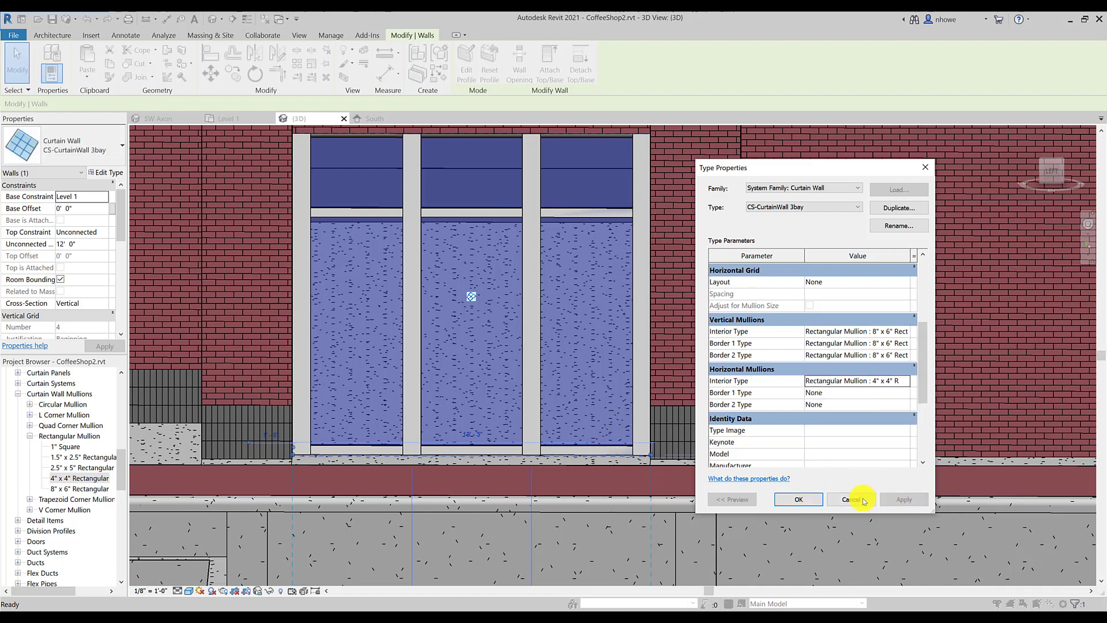
left_click(800, 499)
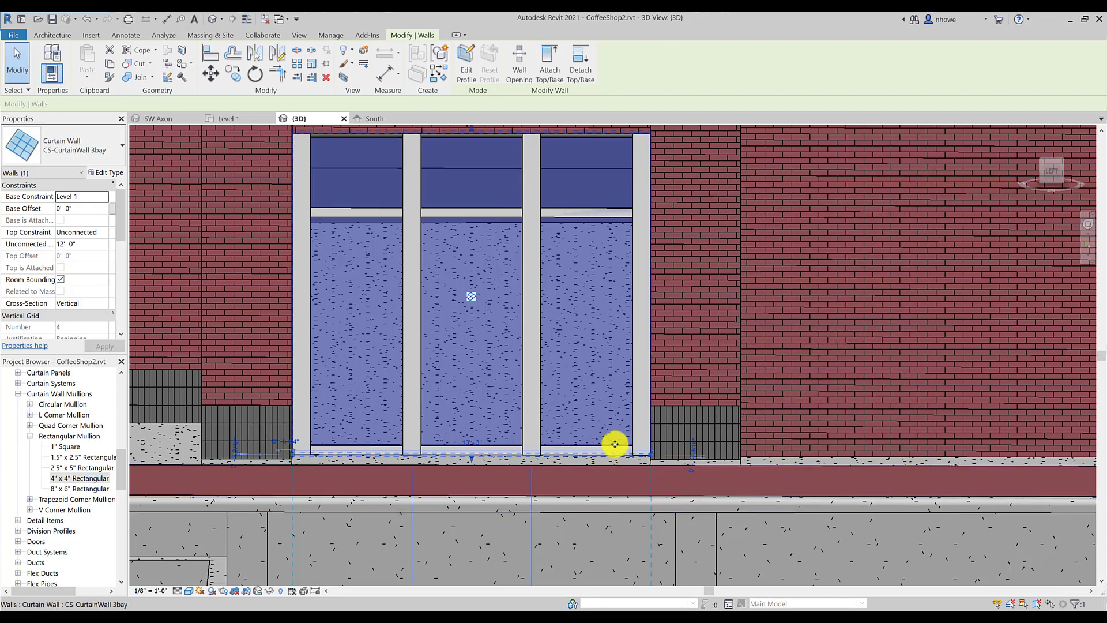
Reopen the three-bay curtain wall's type properties and set the horizontal Interior Type to None, keeping the existing mullions
middle_click_drag(612, 423, 649, 409, "shift")
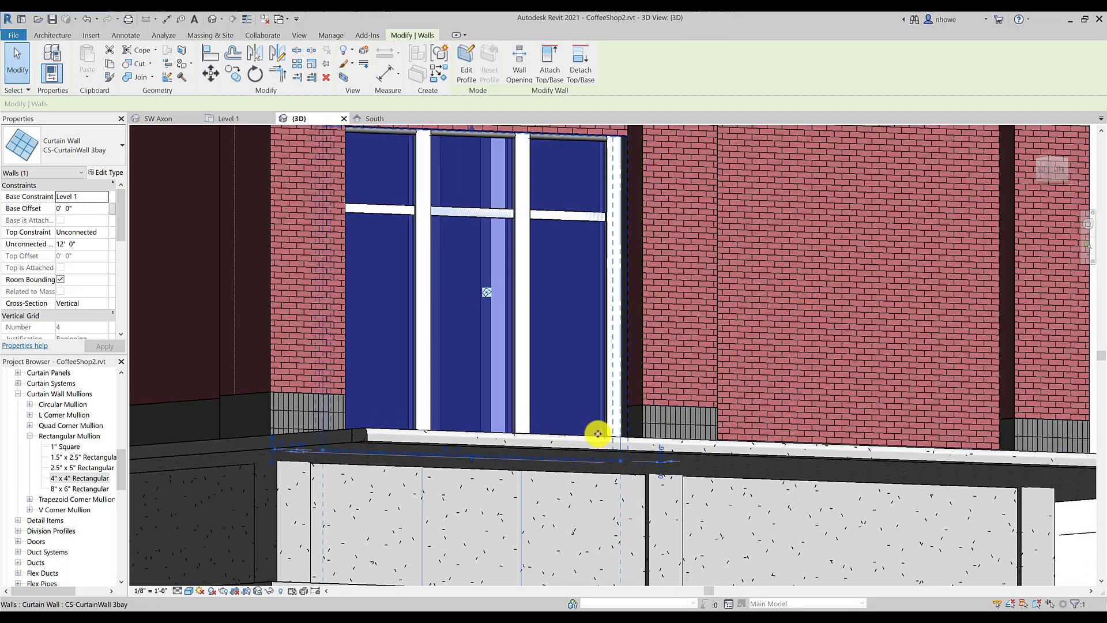
middle_click_drag(598, 433, 585, 467, "shift")
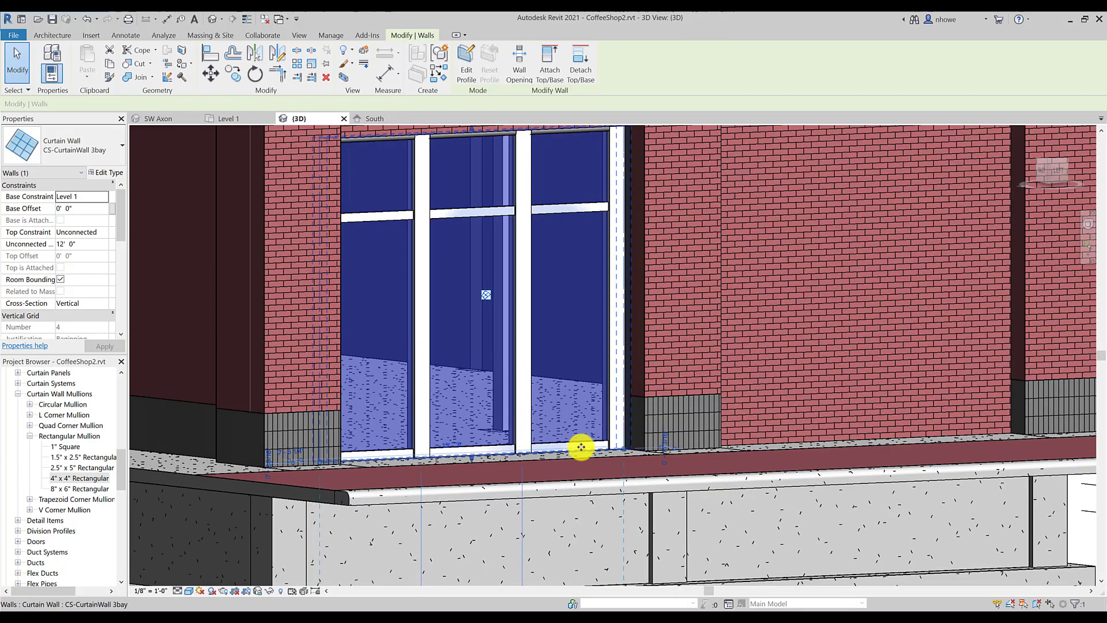
left_click(218, 241)
left_click(417, 448)
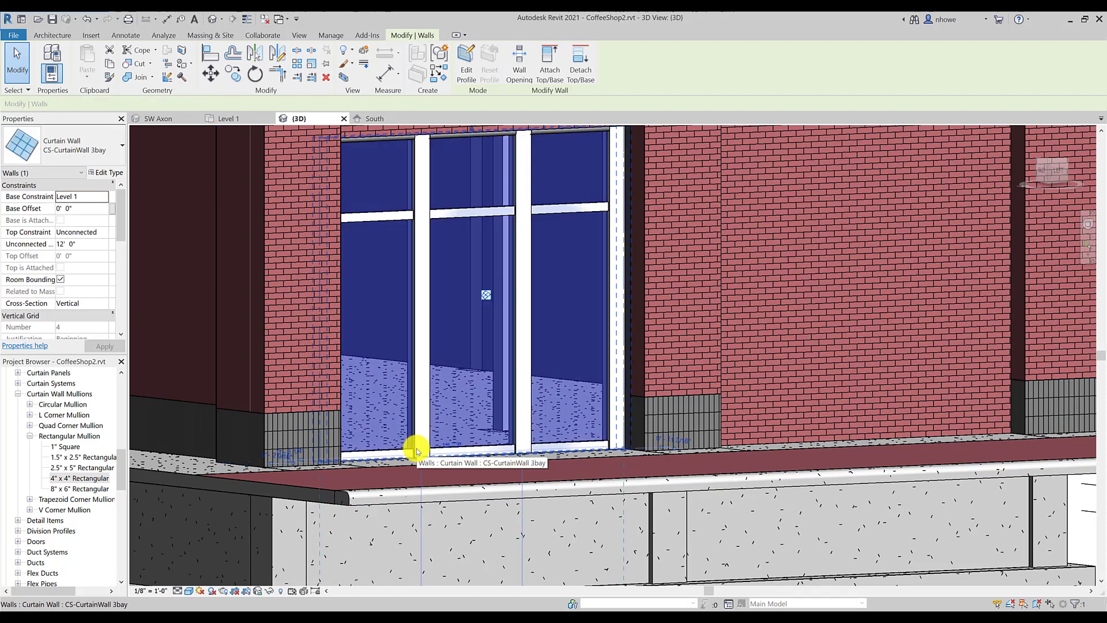
left_click_drag(117, 226, 108, 193)
left_click(106, 171)
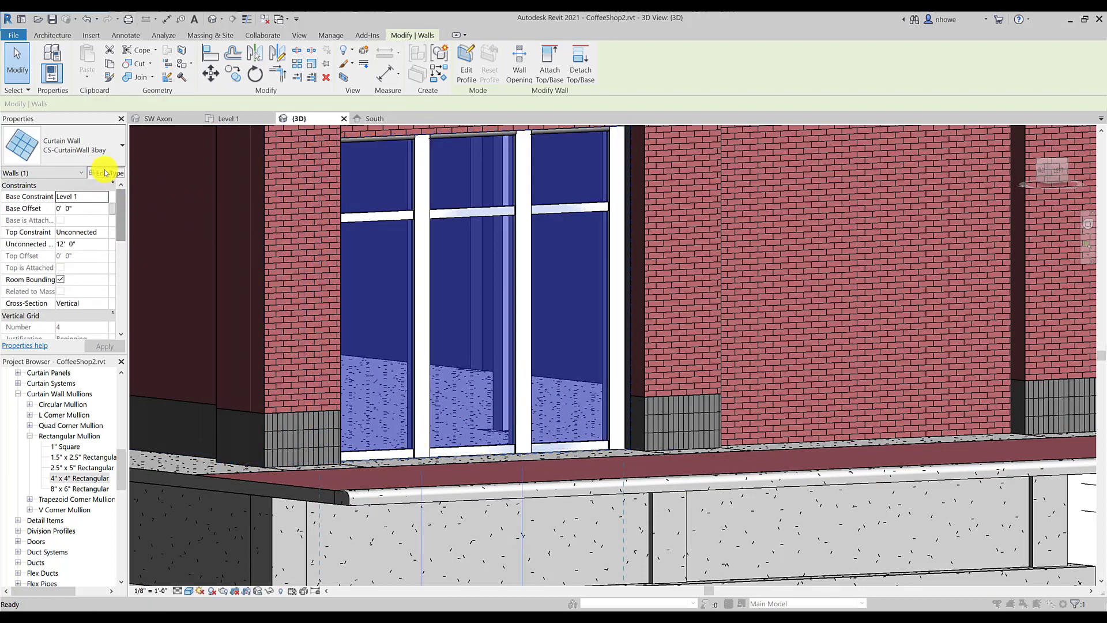
left_click_drag(923, 331, 929, 403)
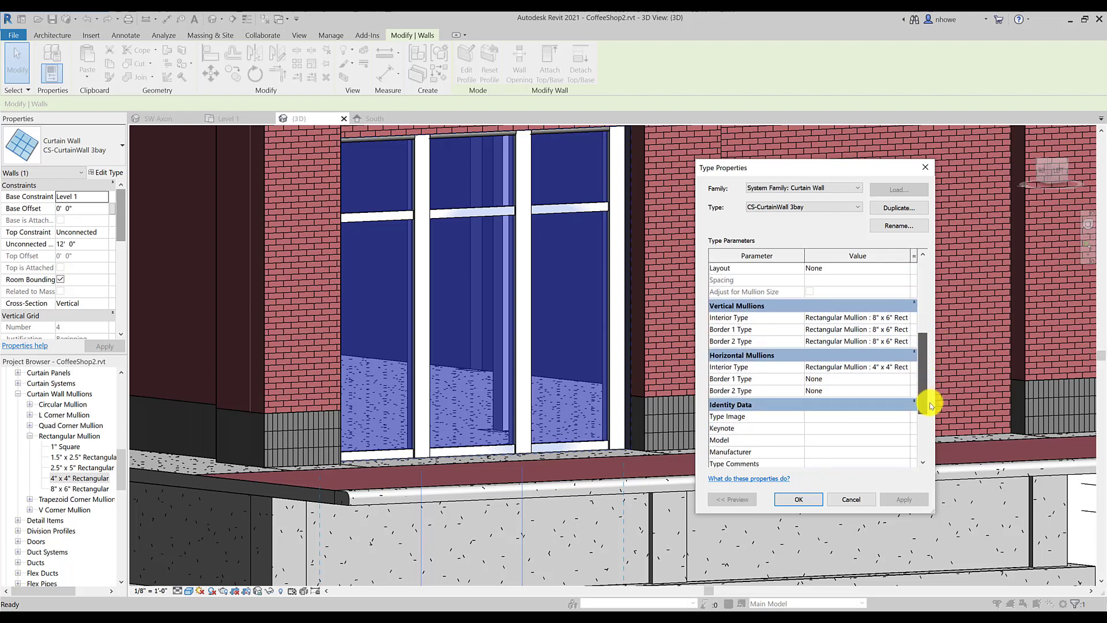
left_click(906, 366)
left_click(944, 386)
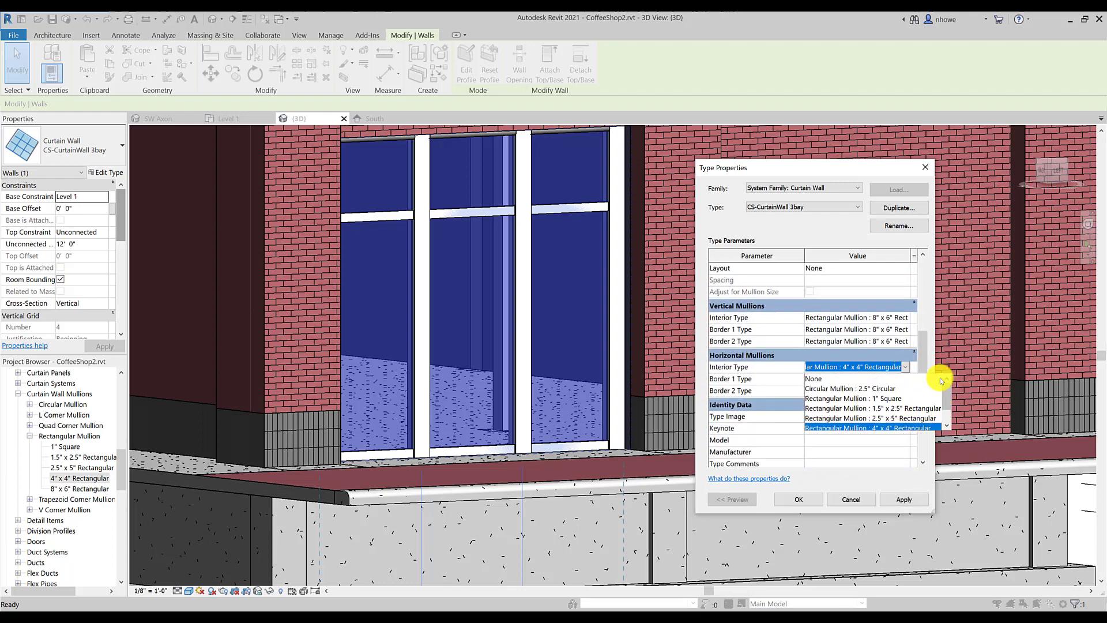
left_click(901, 388)
left_click(903, 368)
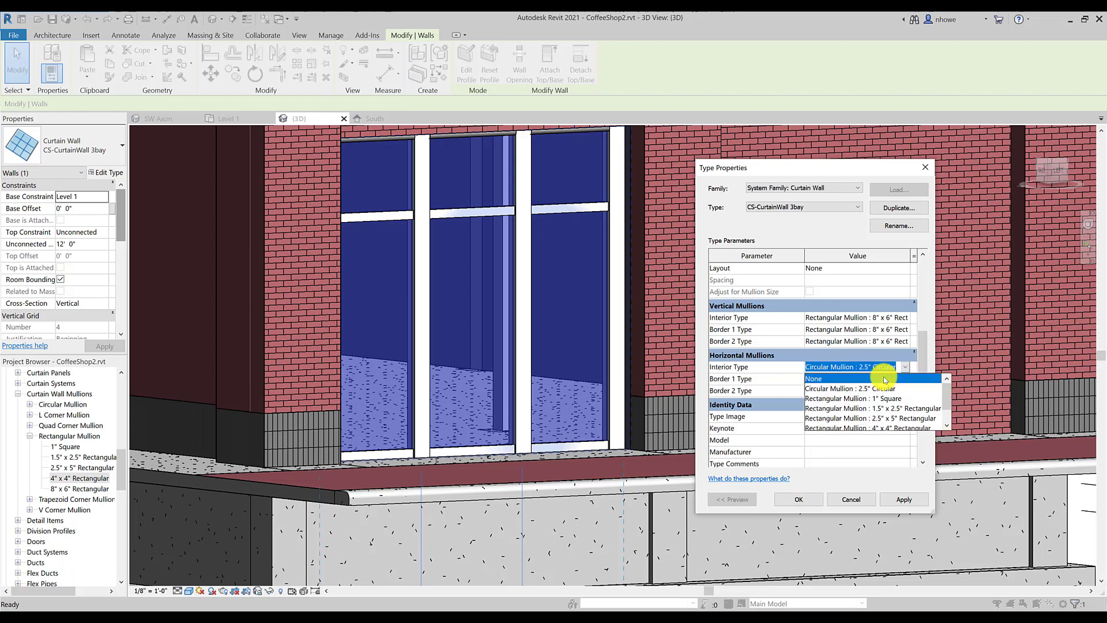
left_click(900, 379)
left_click(903, 500)
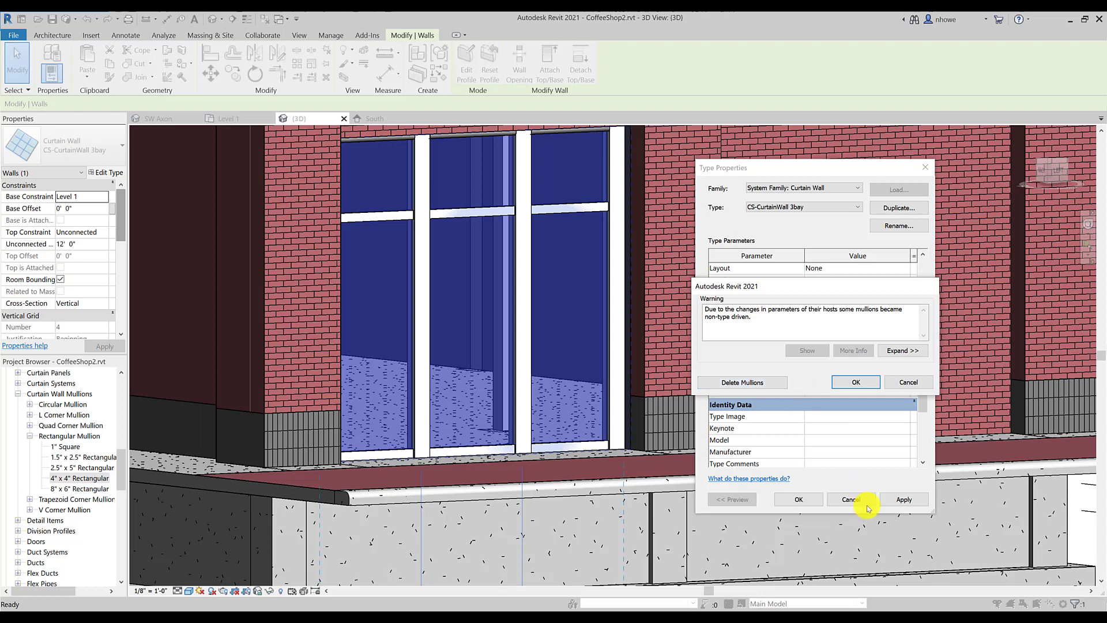
left_click(909, 383)
Set the horizontal Interior Type back to Rectangular Mullion : 4" x 4" Rectangular and apply it with Border 1 Type at None
left_click(900, 366)
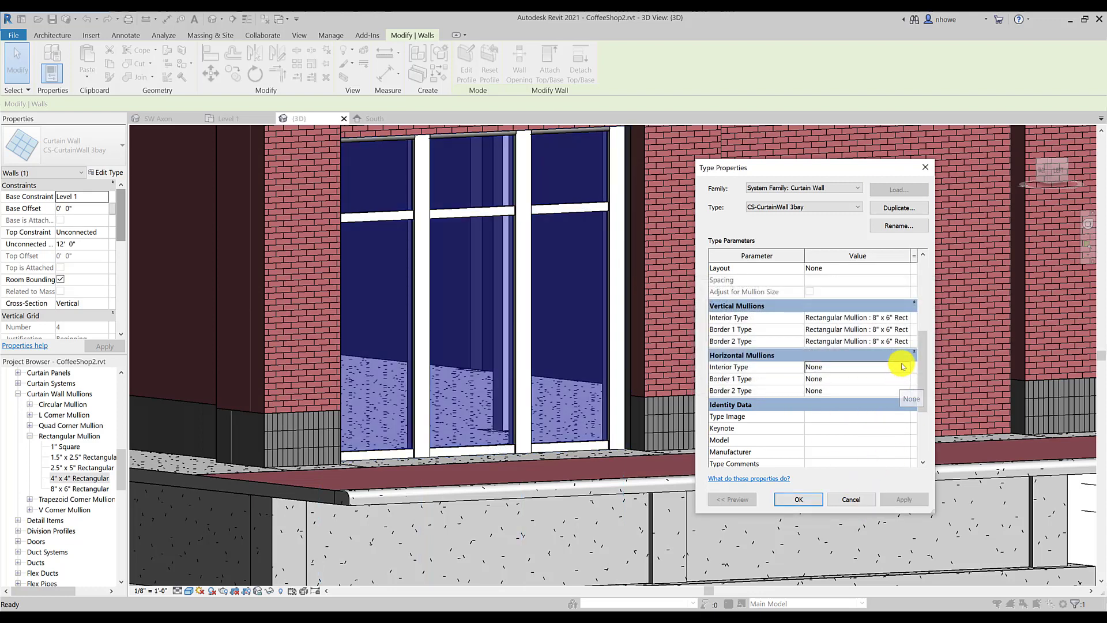
left_click(904, 366)
left_click_drag(945, 403, 946, 422)
left_click(914, 408)
left_click(892, 378)
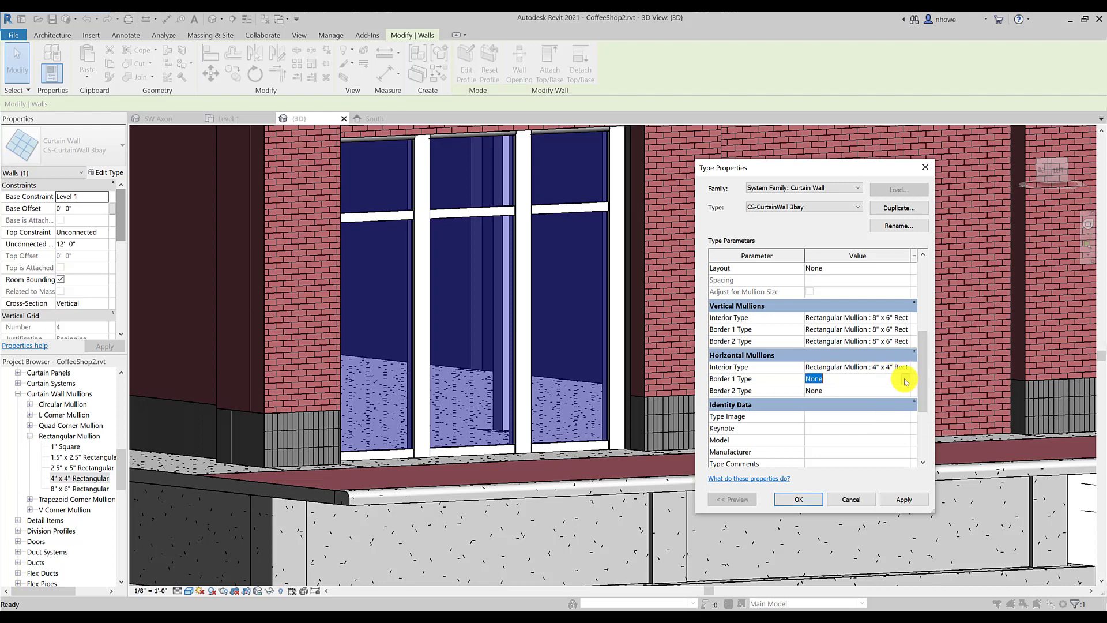
left_click(904, 378)
left_click(870, 403)
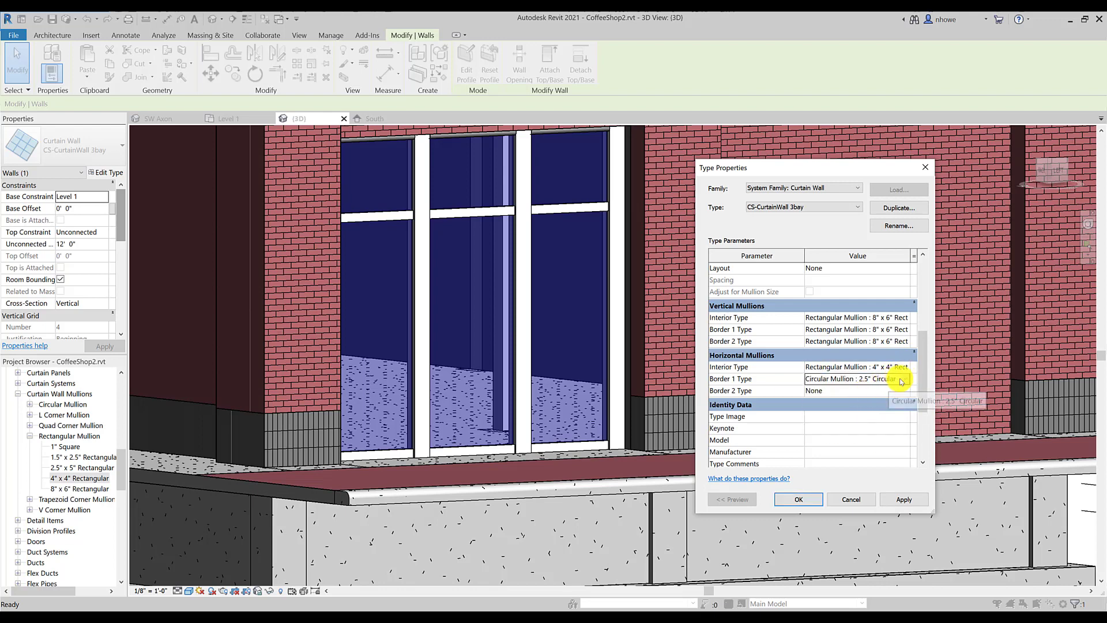
left_click(905, 378)
left_click(888, 387)
left_click(903, 499)
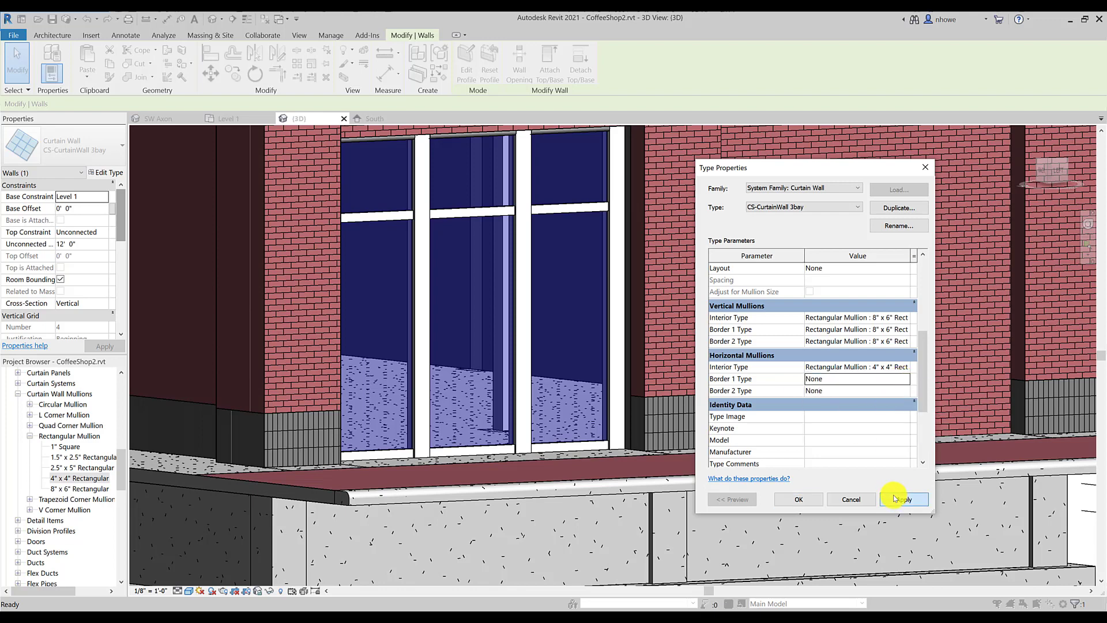
Assign Circular Mullion : 2.5" Circular to both the horizontal Border 1 Type and Border 2 Type
left_click(903, 380)
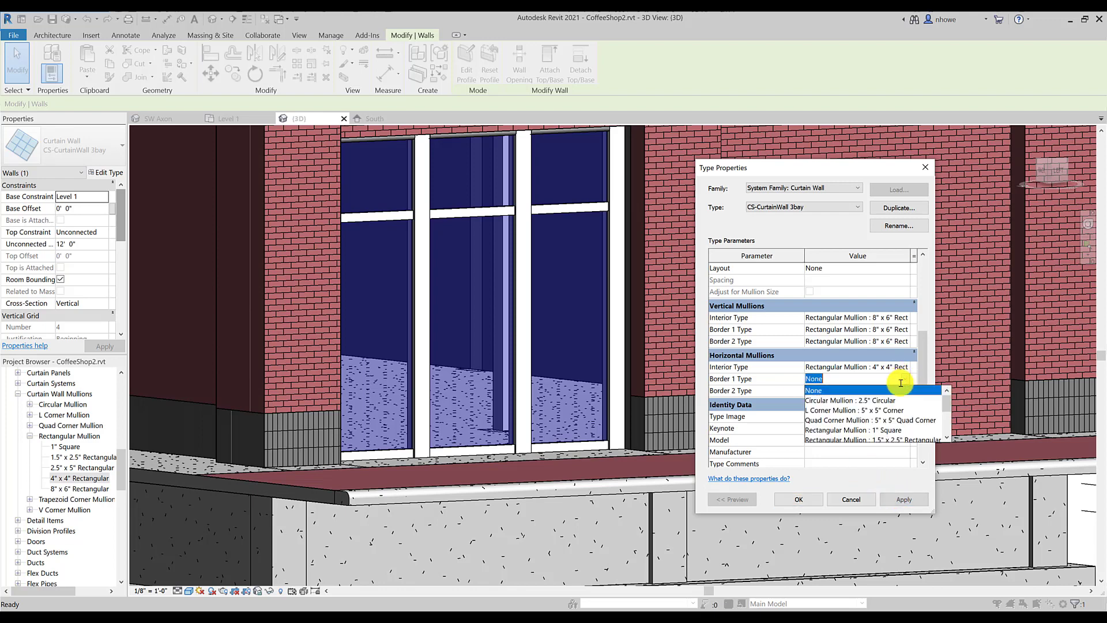
left_click(854, 402)
left_click(904, 499)
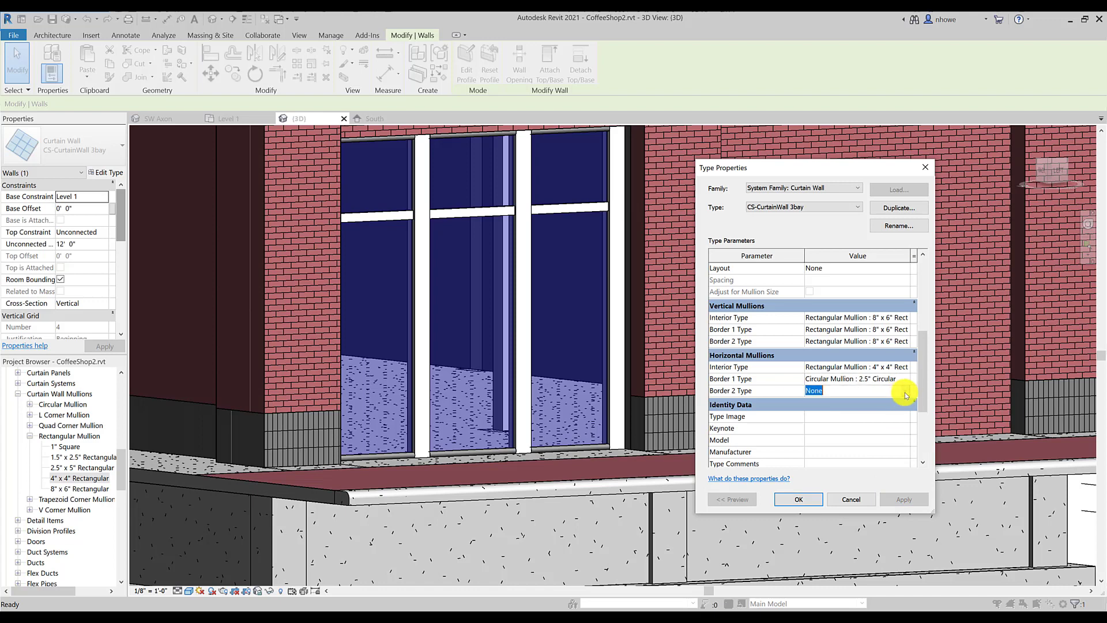
left_click(905, 392)
left_click(886, 415)
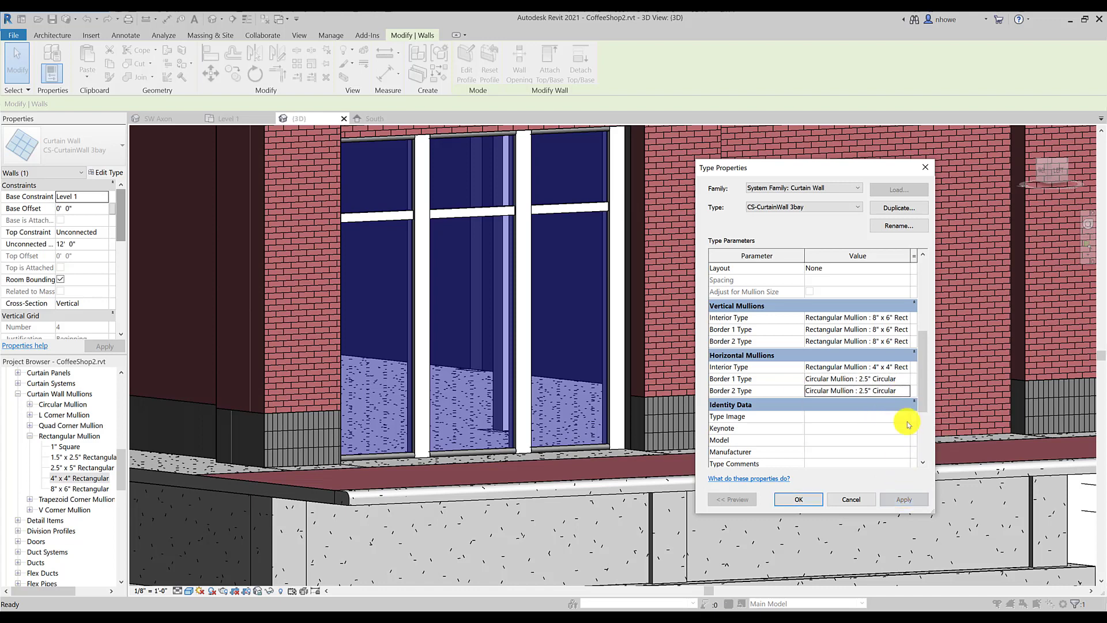
Set the horizontal Border 1 Type to None and delete the mullions that are no longer type driven
left_click(903, 379)
left_click(891, 390)
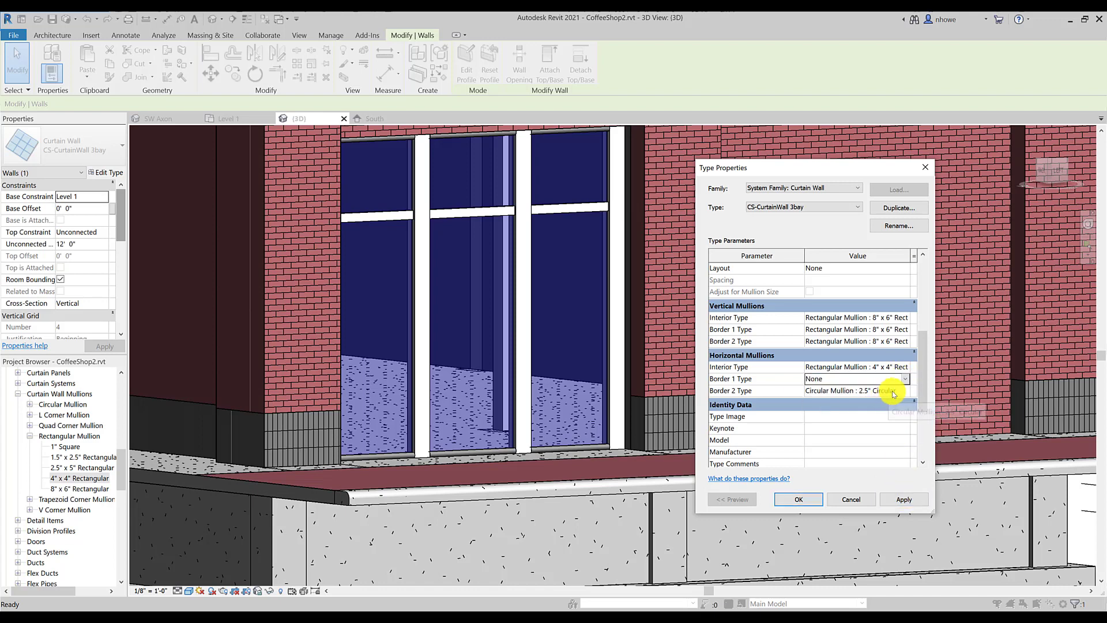
left_click(892, 497)
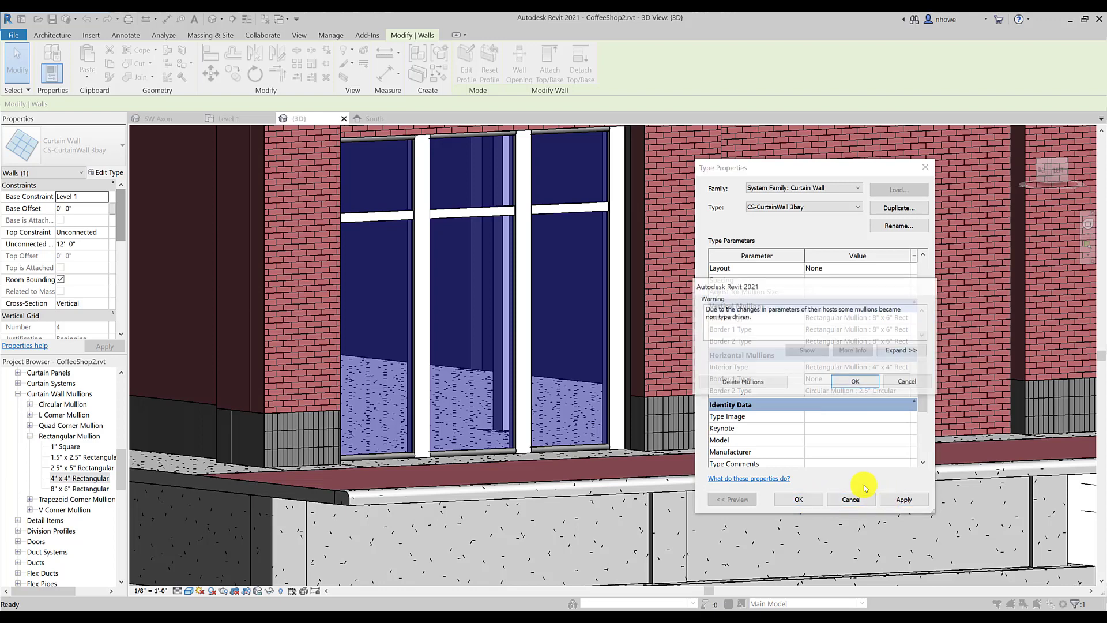
left_click(752, 386)
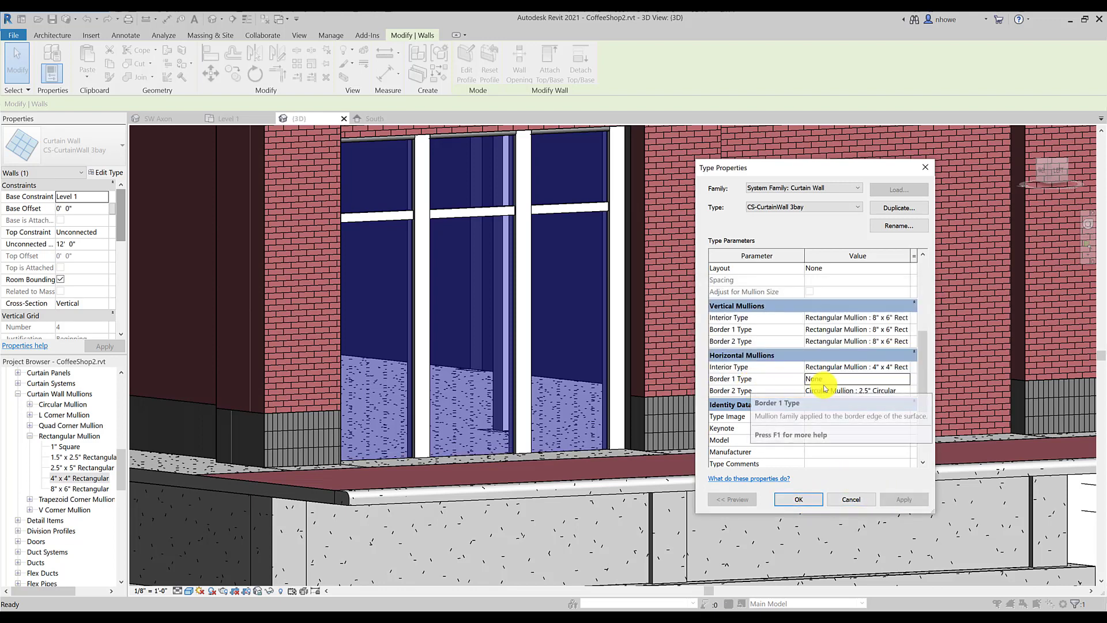
Set the horizontal Border 2 Type to Rectangular Mullion : 4" x 4" Rectangular and accept the type properties
left_click(903, 392)
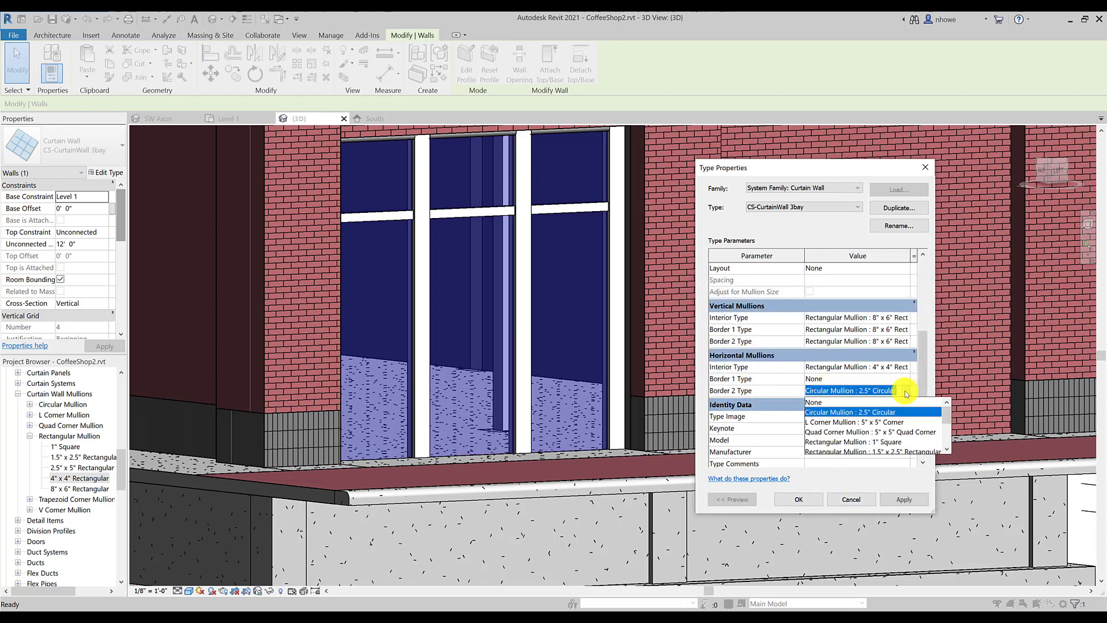
scroll(946, 430, "down", 3)
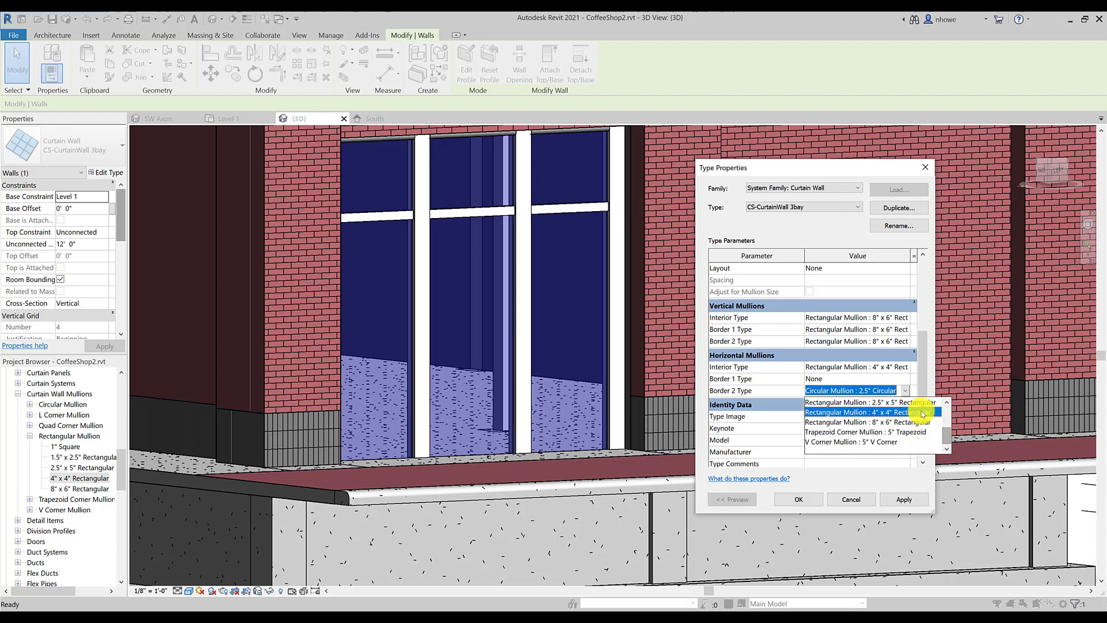
left_click(919, 414)
left_click(895, 499)
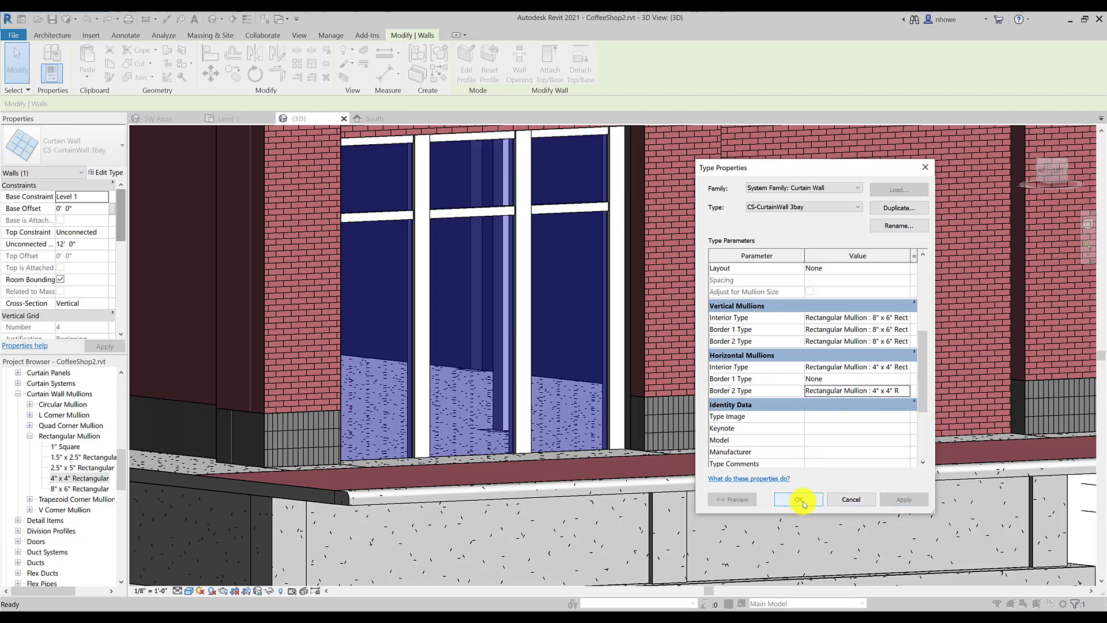
left_click(803, 501)
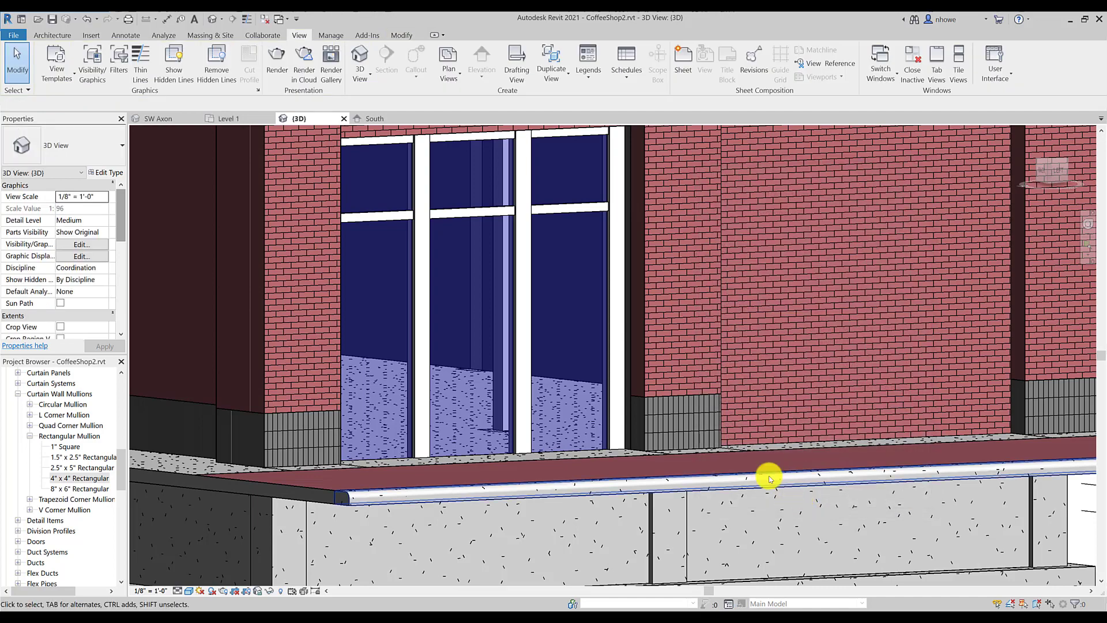
middle_click_drag(657, 364, 632, 372, "shift")
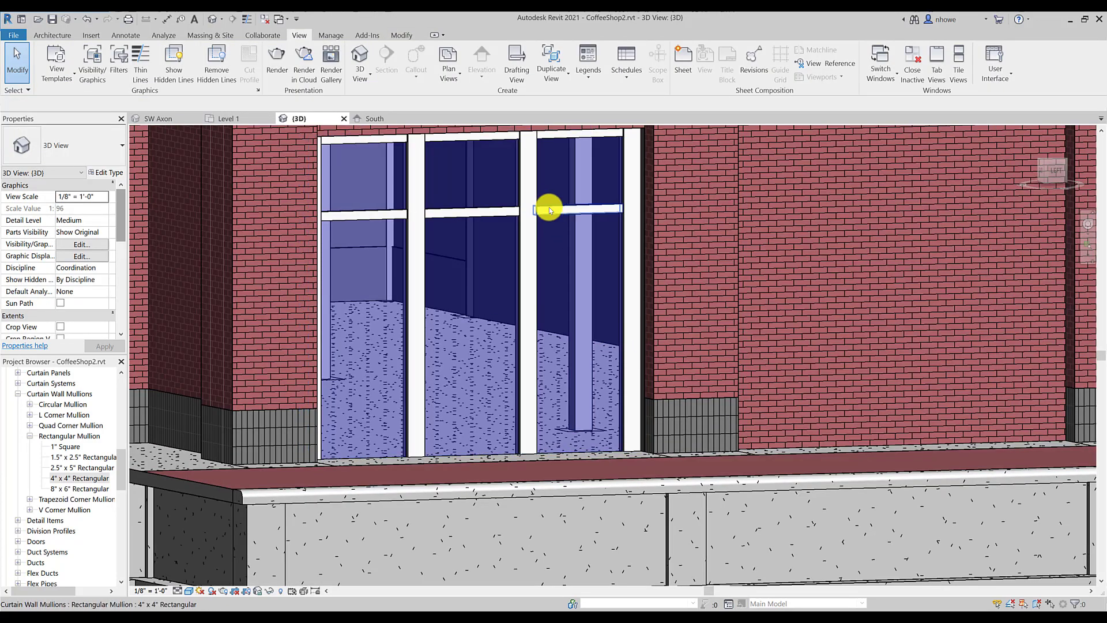